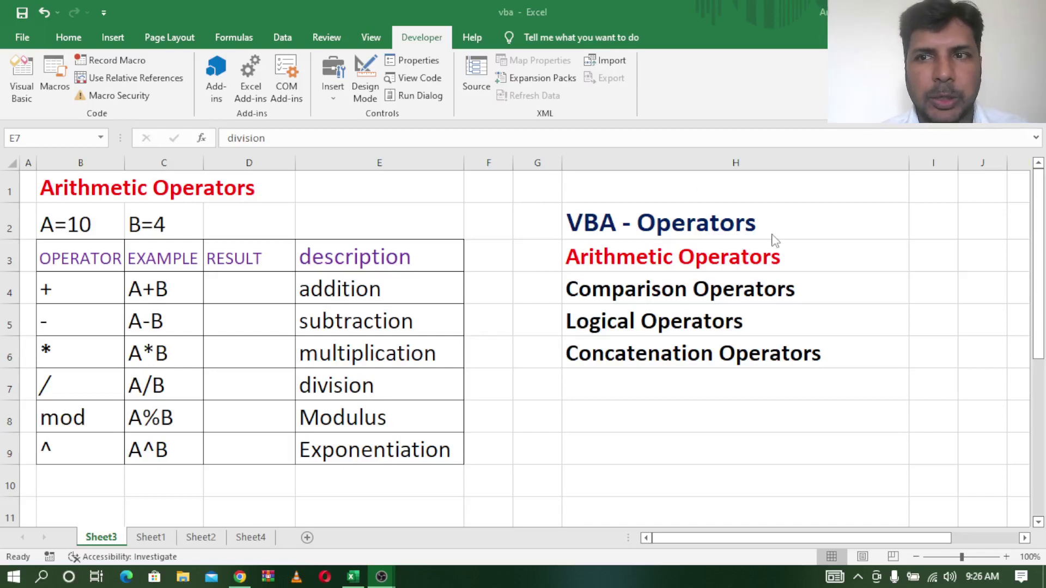
Step: Walk through the operator topics listed in H2:H6, from VBA - Operators to Concatenation Operators
click(623, 226)
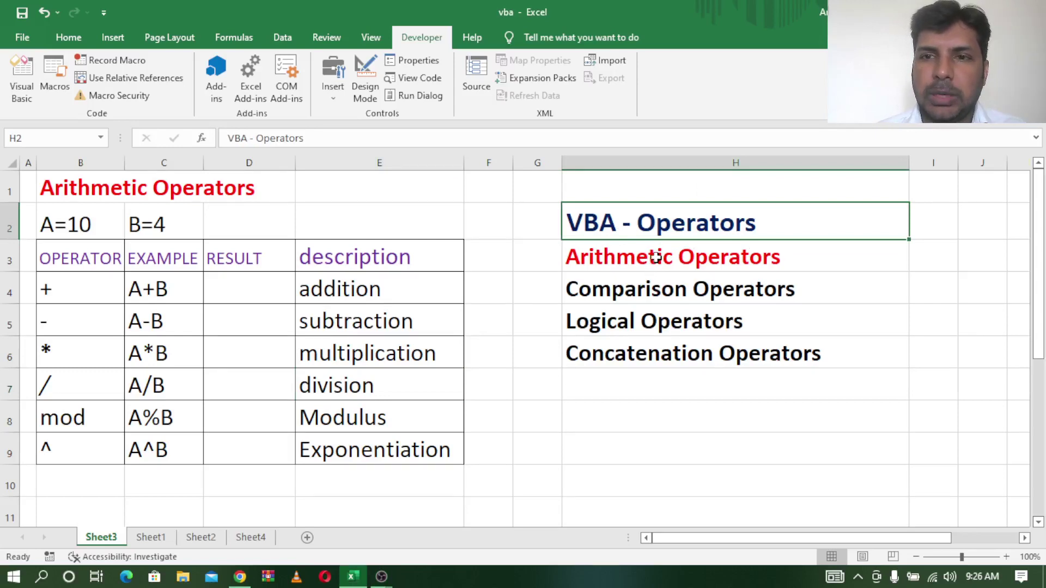
click(653, 257)
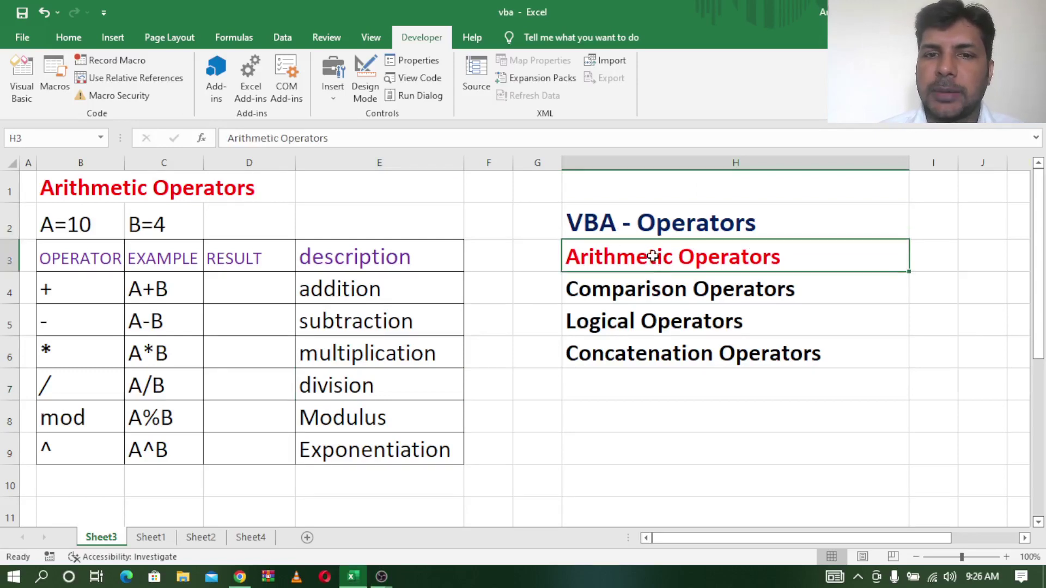
click(659, 287)
click(646, 313)
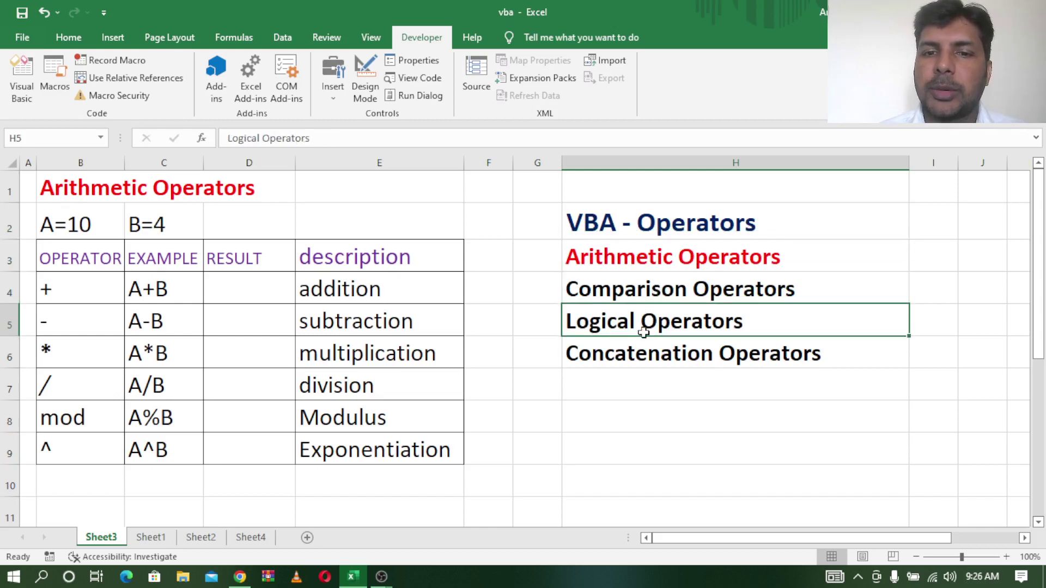
click(638, 360)
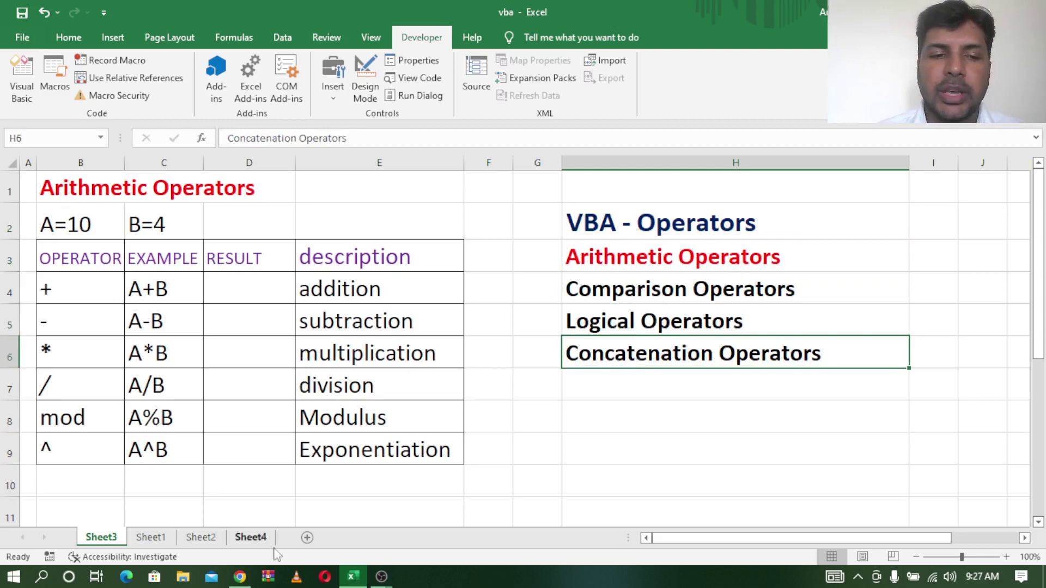
Step: Visit the YouTube channel page, then return to the Arithmetic Operators heading in B1
click(241, 576)
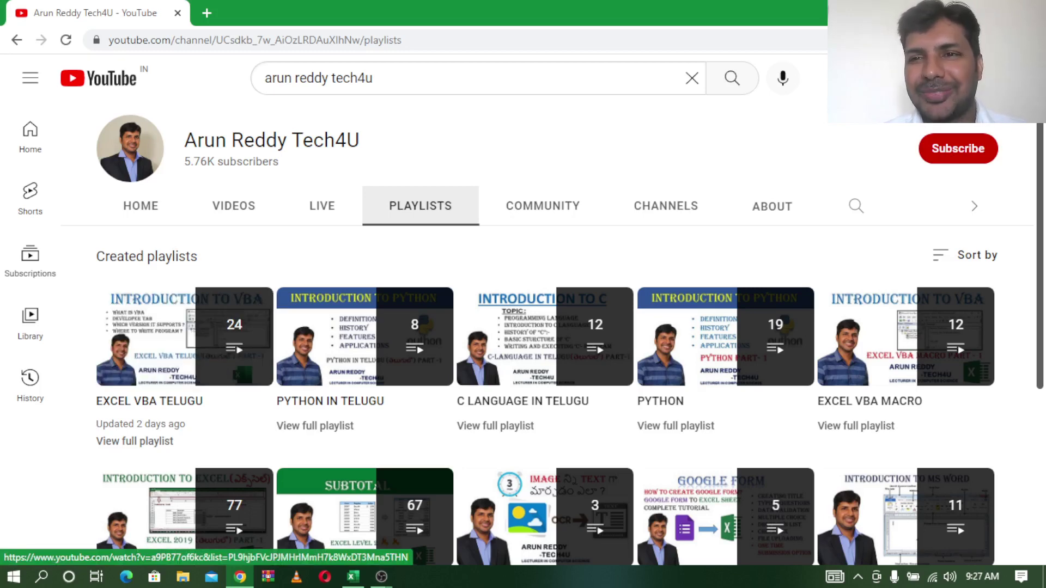
click(353, 576)
click(408, 267)
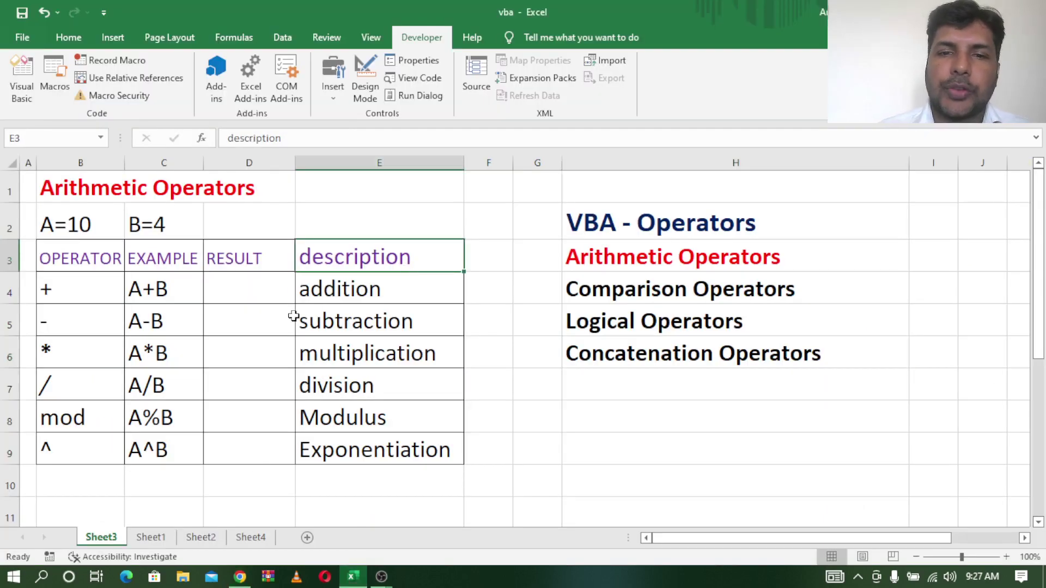
click(616, 265)
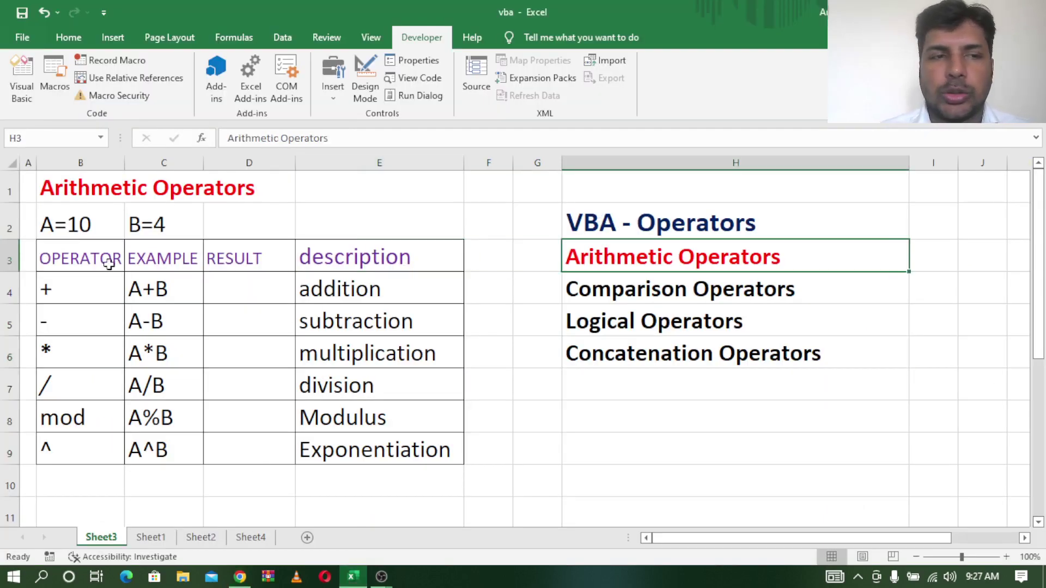
click(82, 188)
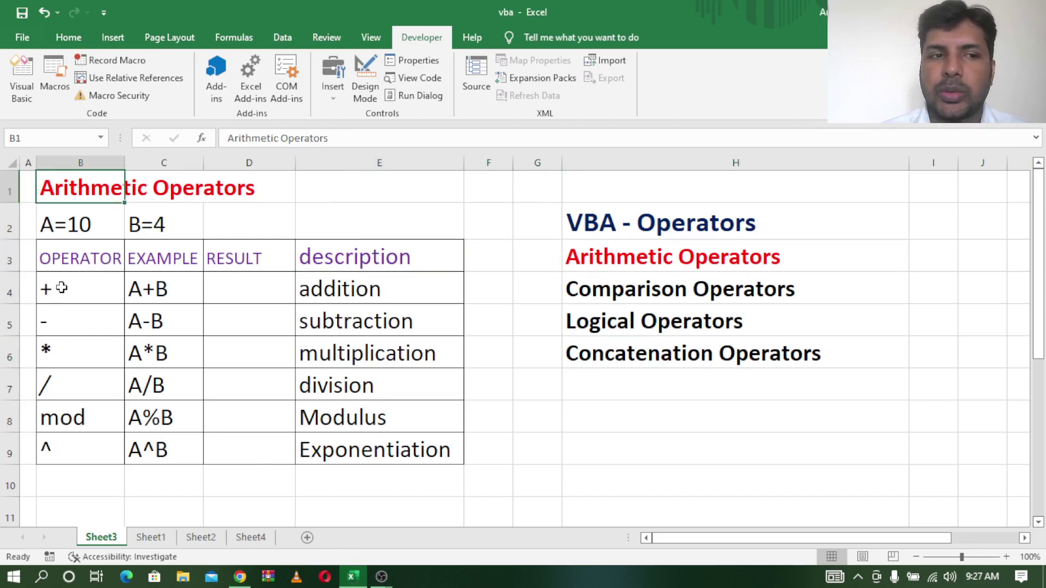
Step: Point out the six operators (+, -, *, /, mod, ^) in B4:B9 and values A=10, B=4
click(61, 287)
click(59, 328)
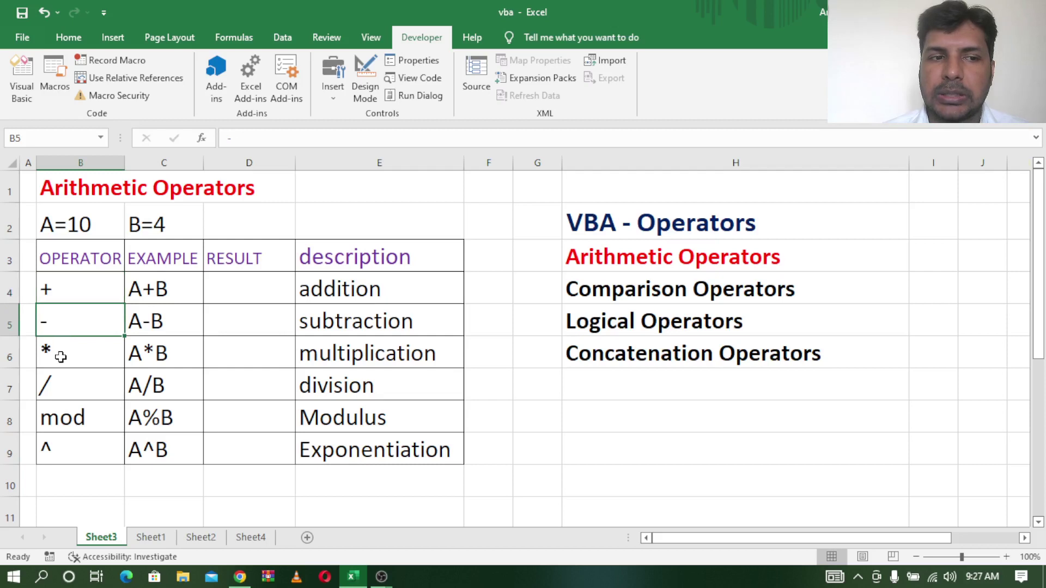
click(61, 357)
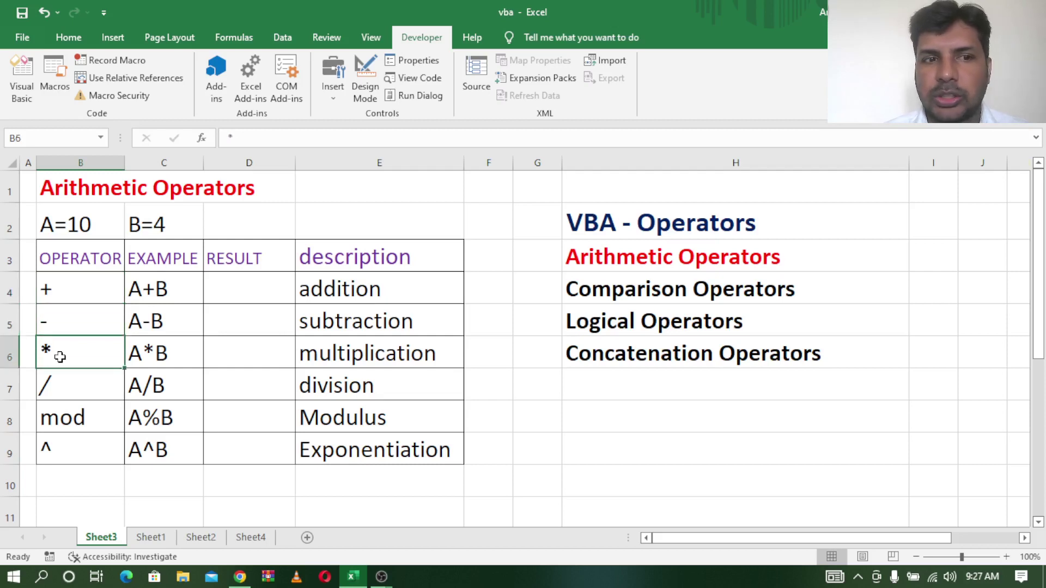
click(61, 385)
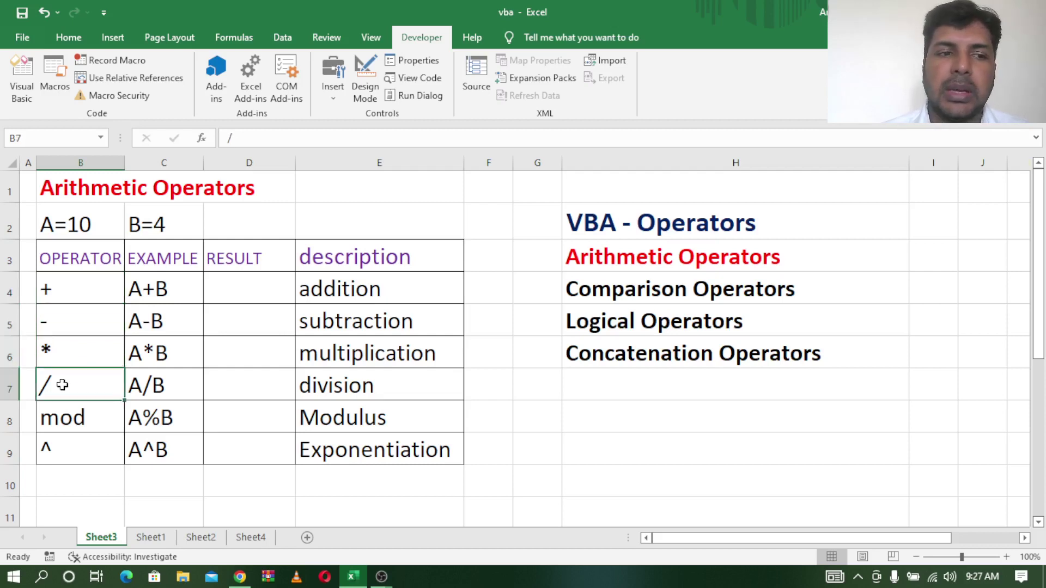
click(83, 424)
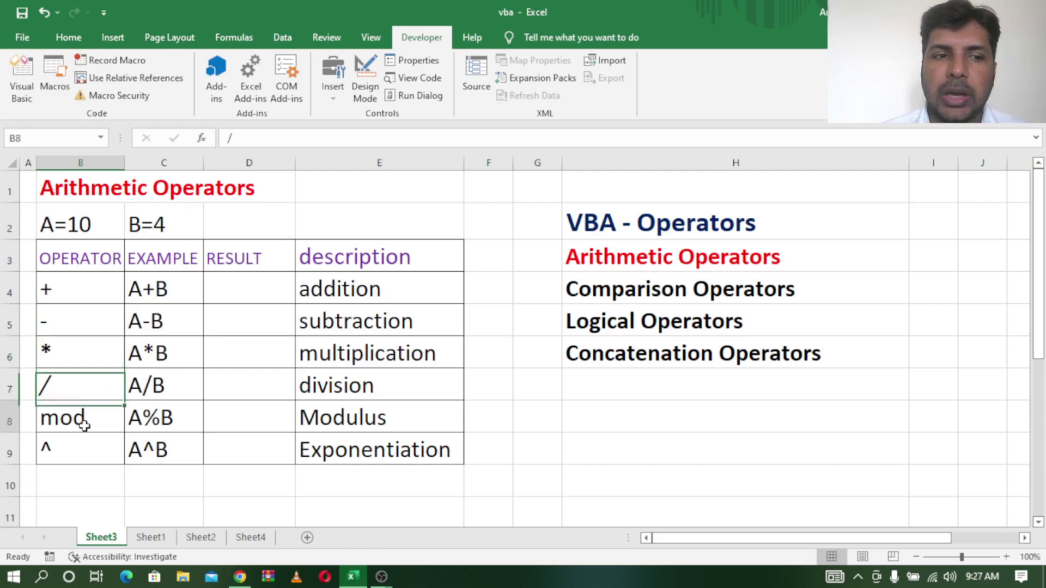
click(71, 451)
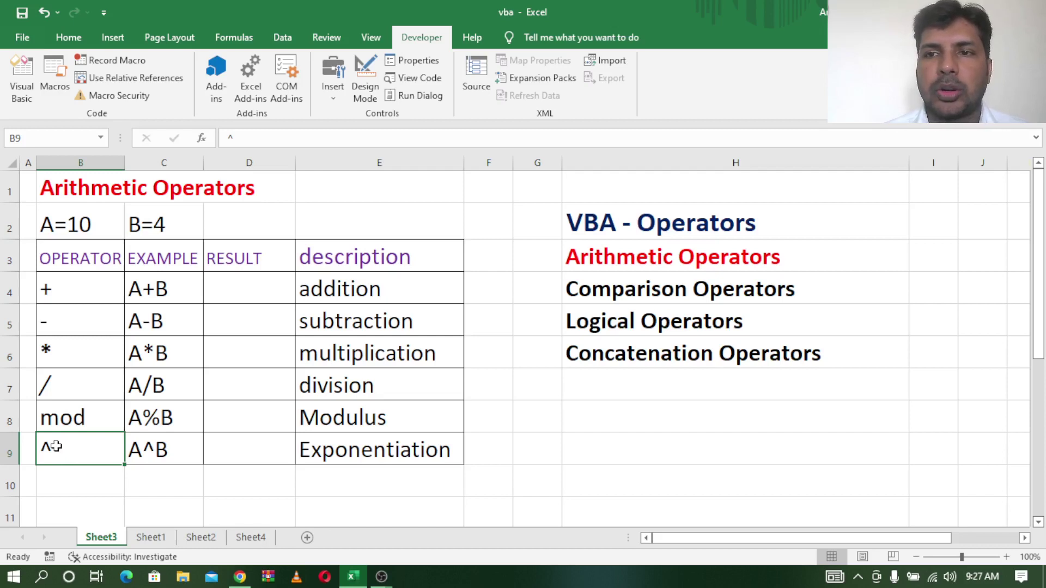
click(68, 226)
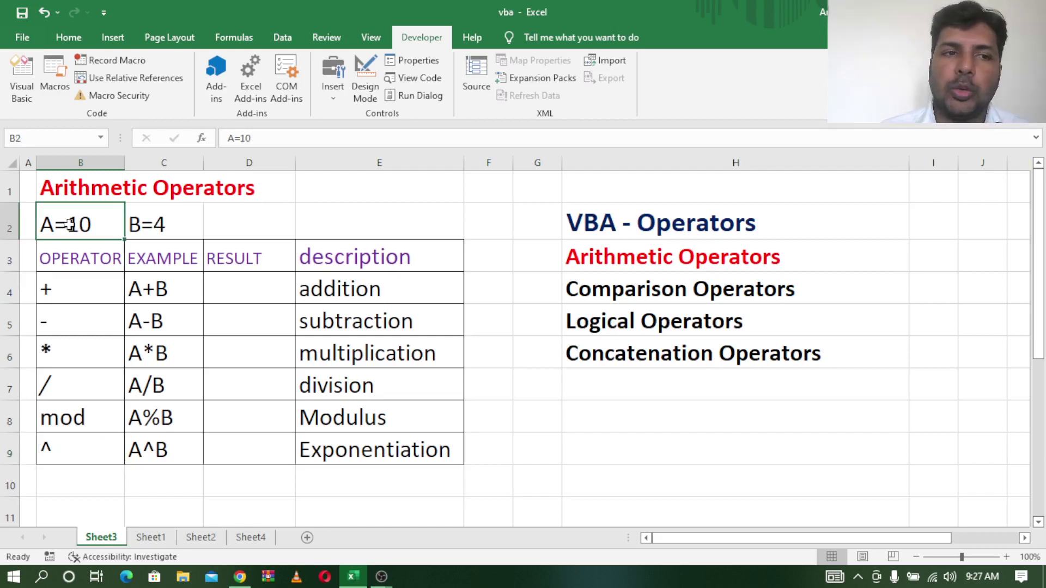
click(165, 219)
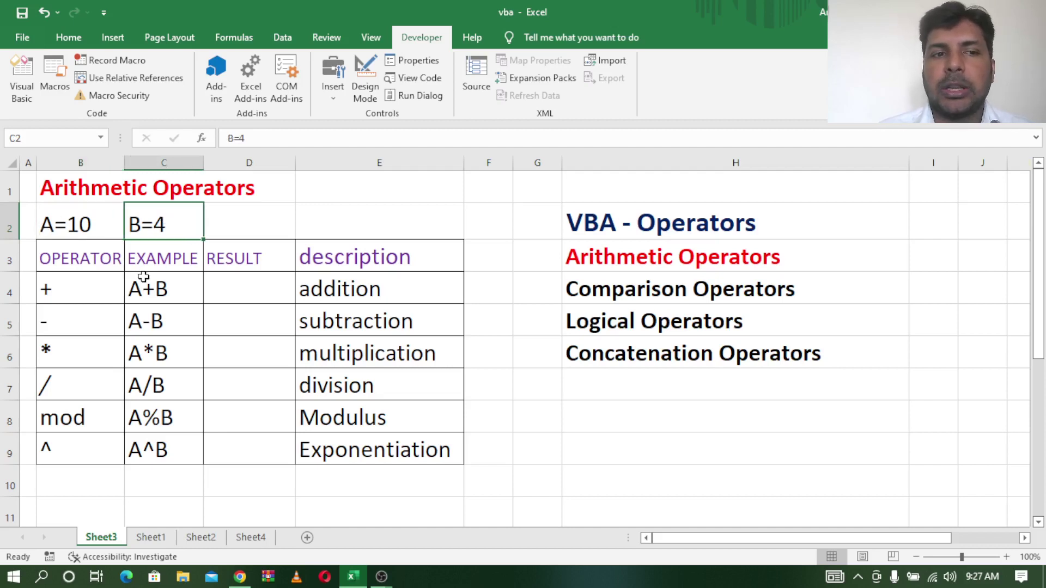
Step: Pair the A+B, A-B and A*B examples with their empty result cells D4:D6
click(86, 296)
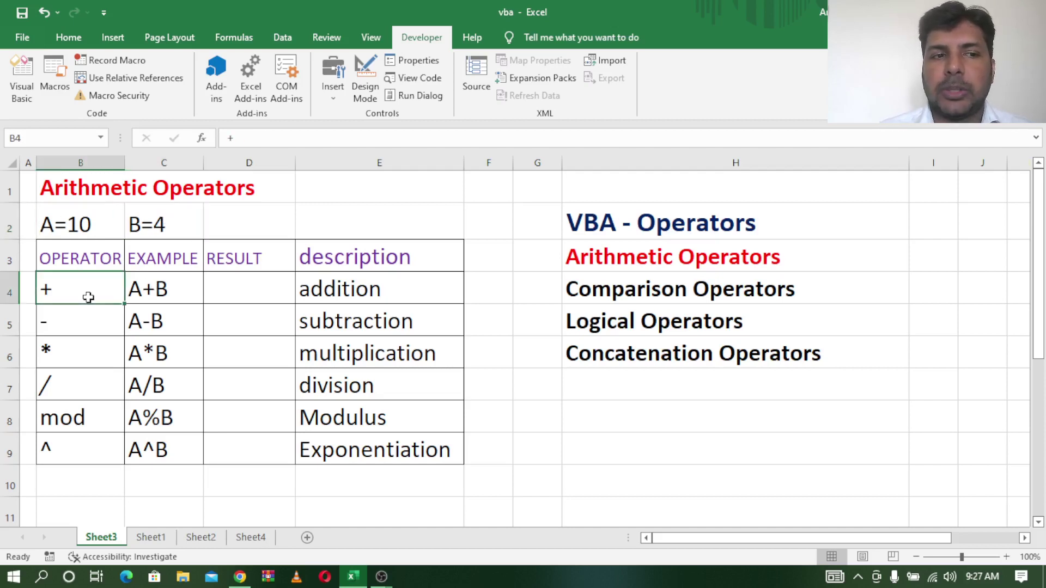
click(148, 288)
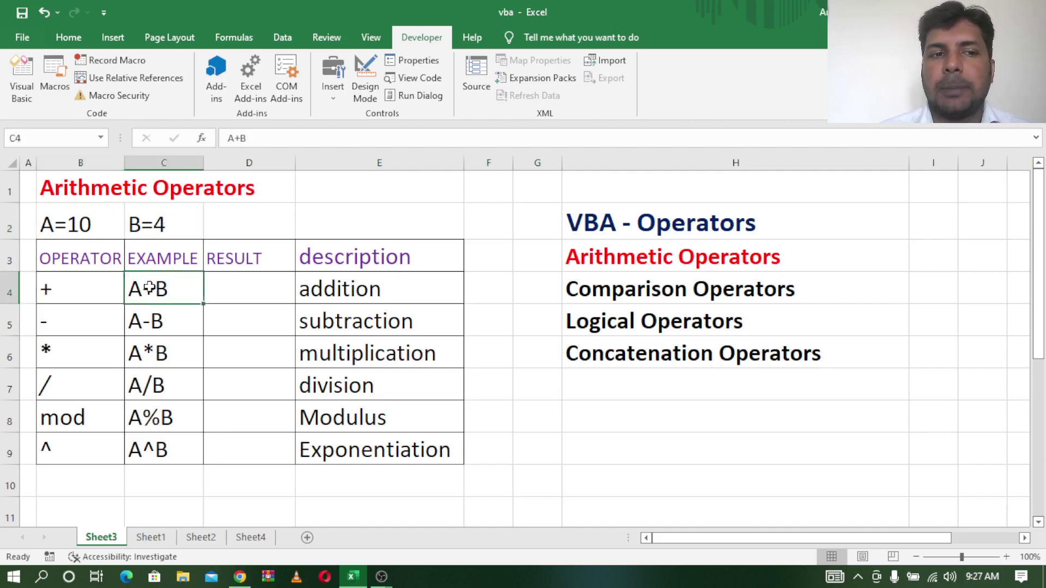
click(247, 289)
click(143, 324)
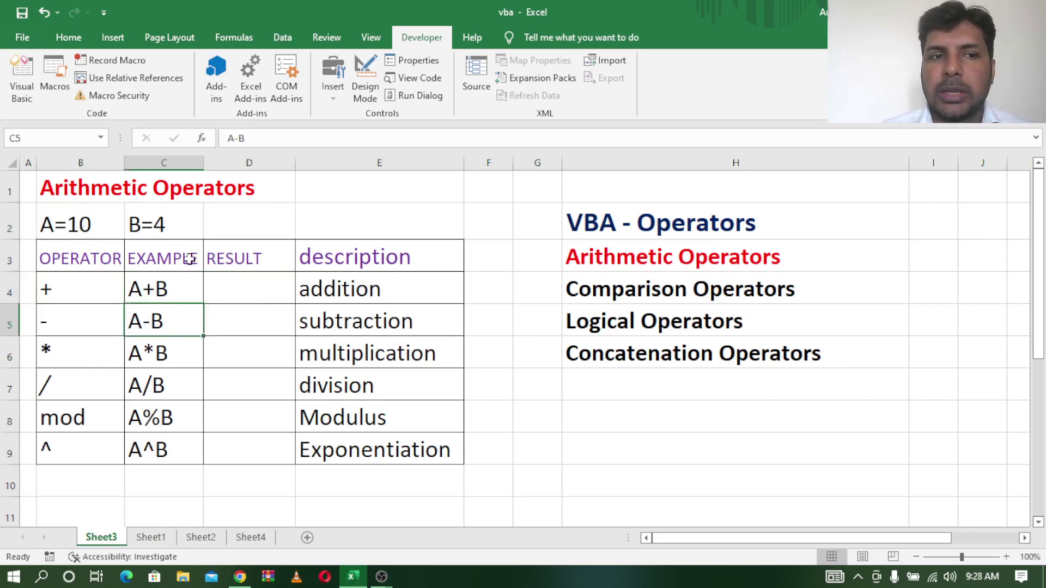
click(249, 323)
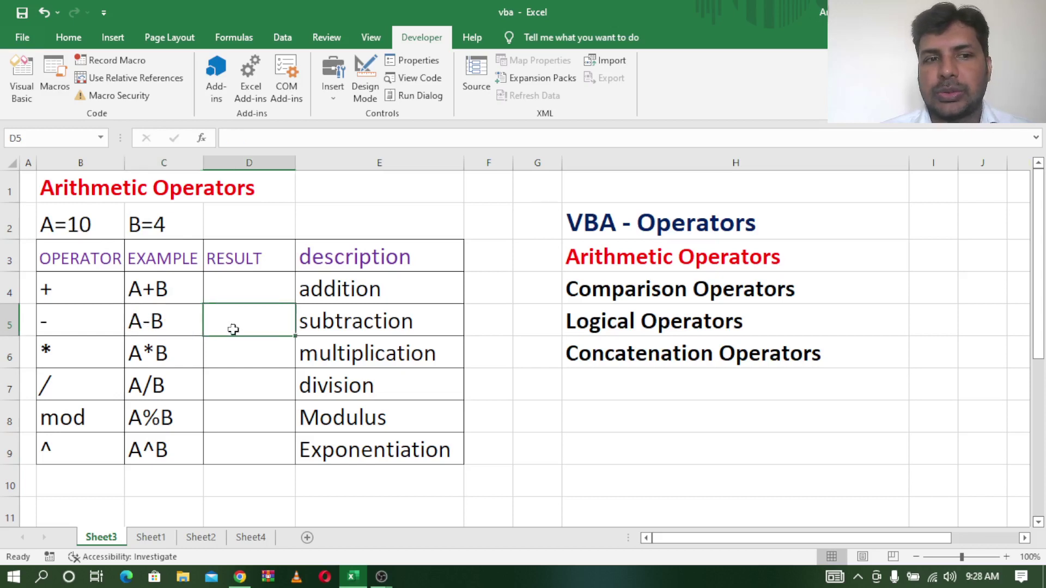
click(146, 361)
click(250, 356)
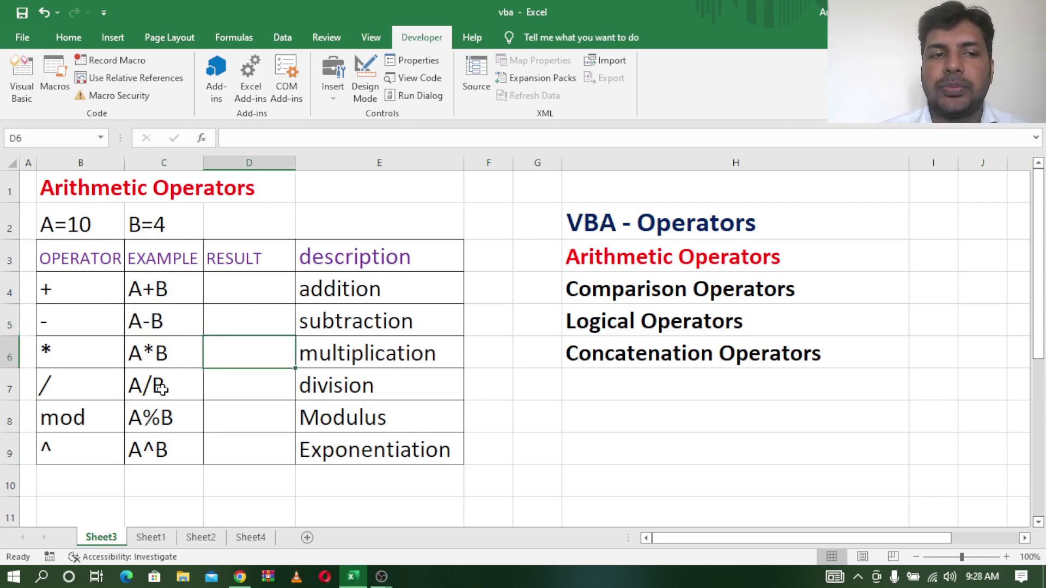
Step: Pair the A/B, A%B and A^B examples with their empty result cells D7:D9
click(161, 389)
click(226, 393)
click(159, 420)
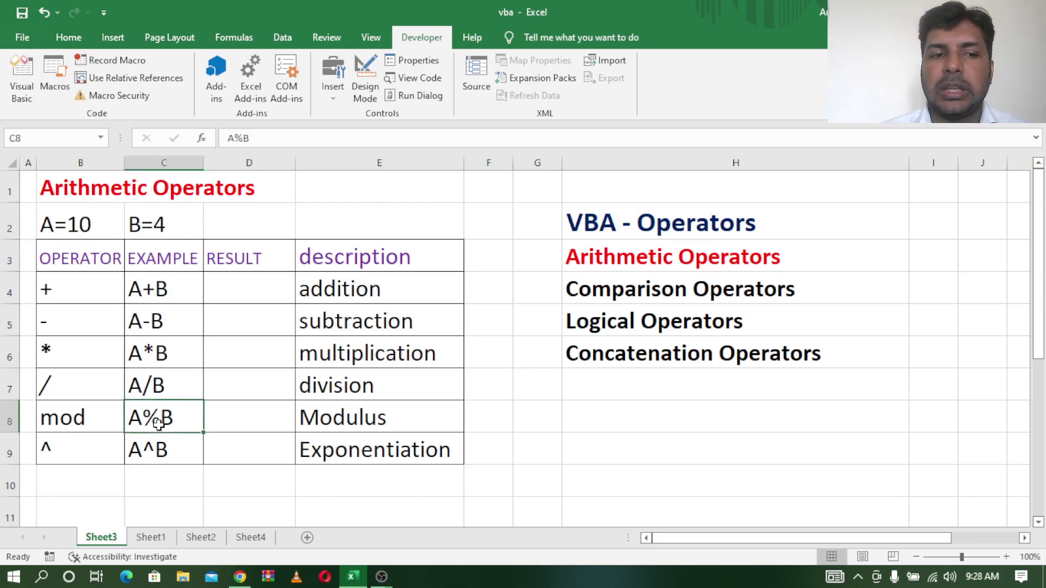
click(233, 423)
click(151, 451)
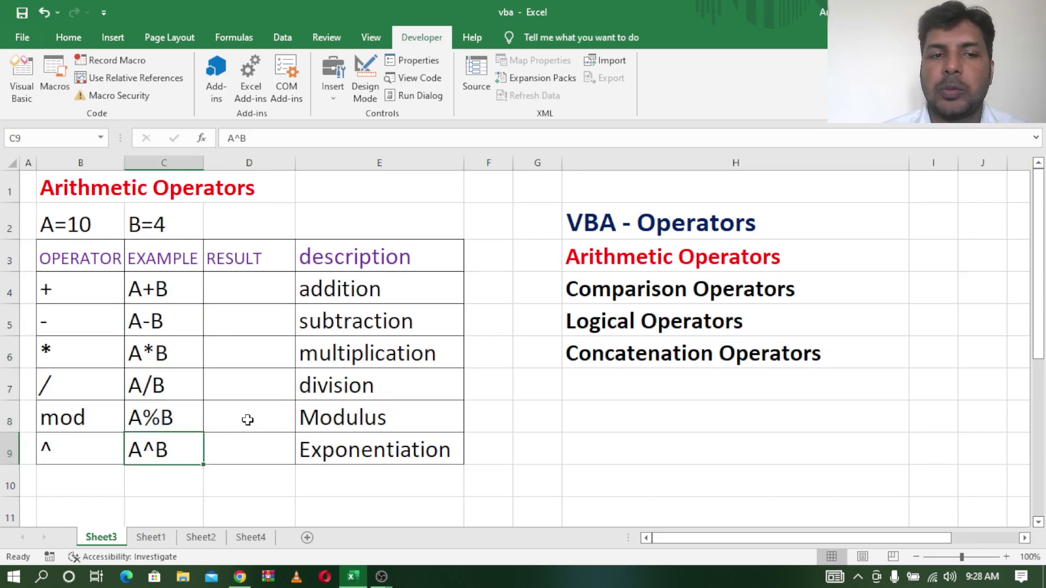
click(243, 449)
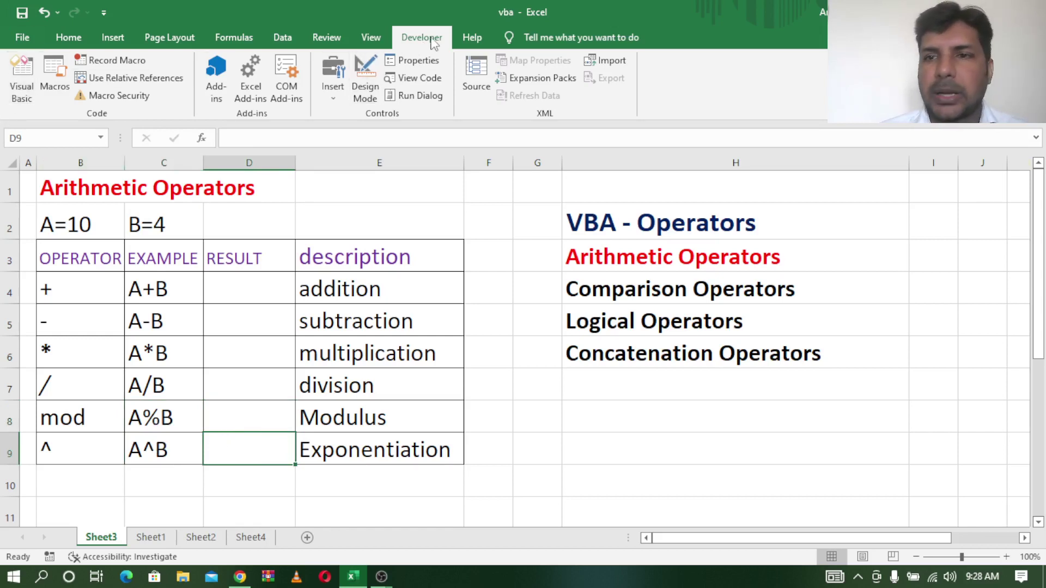
Step: Open the arth module's oper code in the VBA editor, highlighting the a = 10 line
click(25, 101)
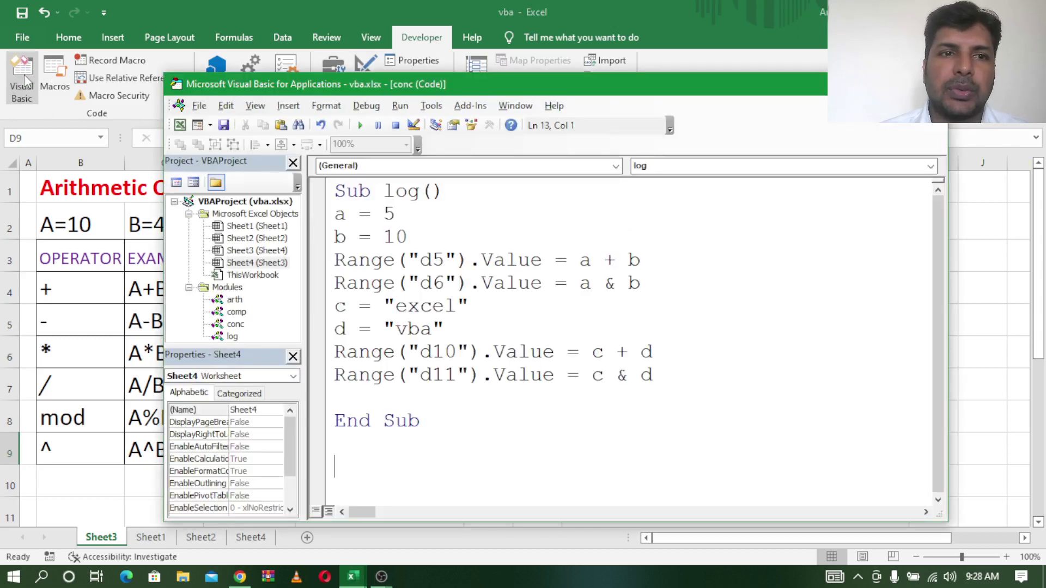
double_click(234, 300)
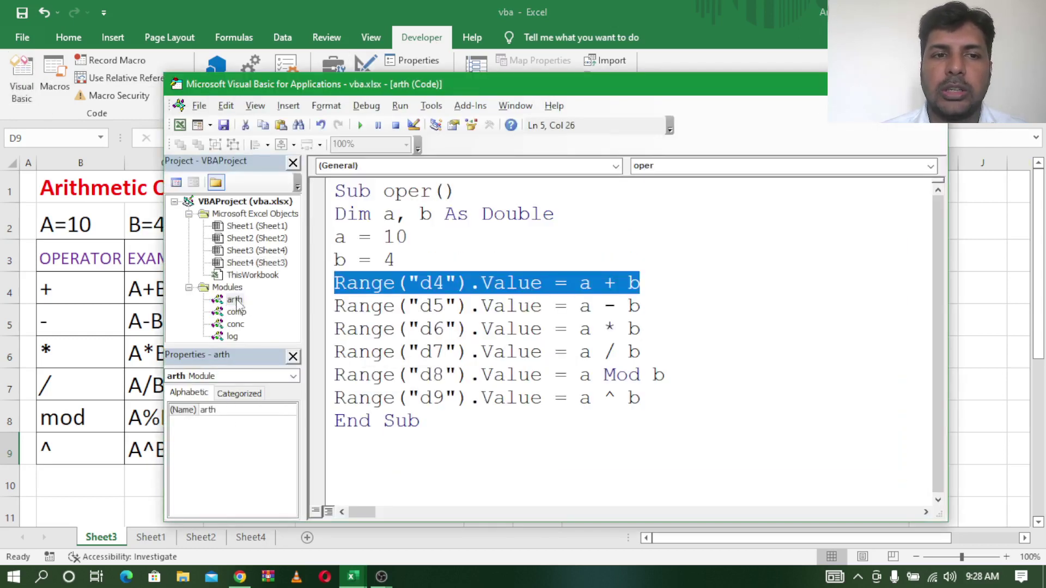
drag(387, 82, 436, 76)
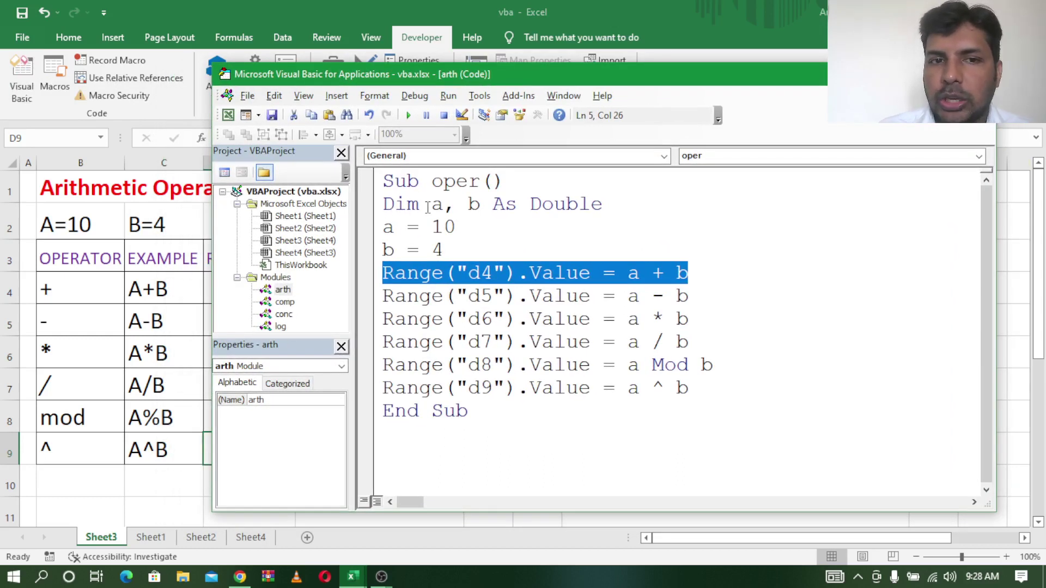
click(507, 245)
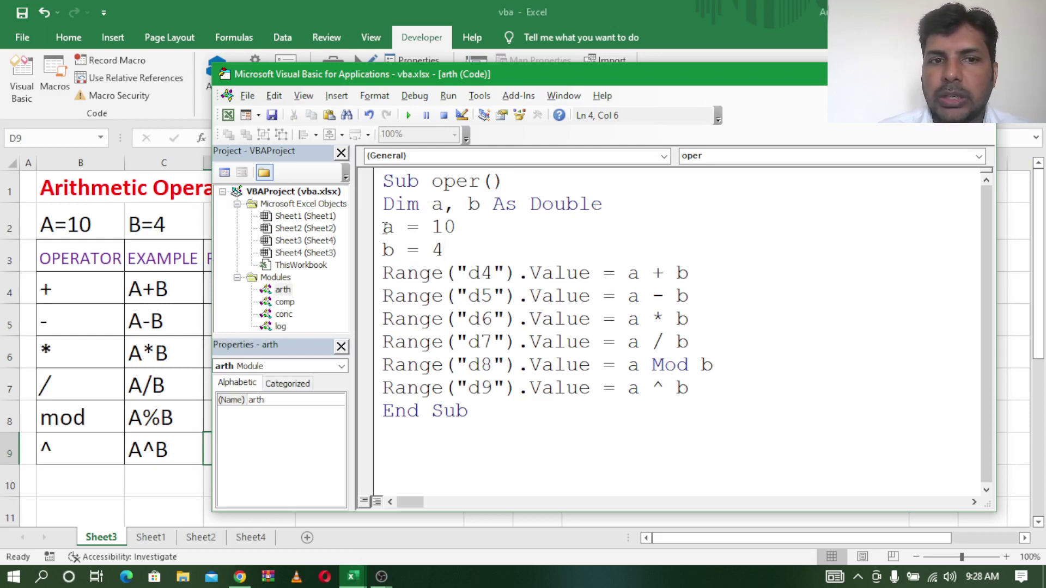
drag(383, 227, 456, 228)
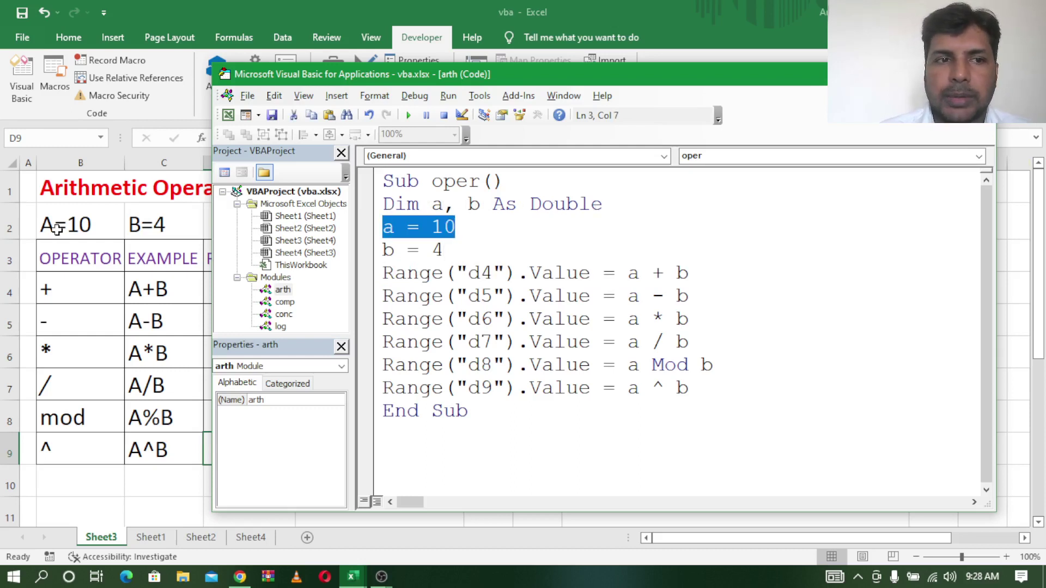
drag(354, 75, 441, 80)
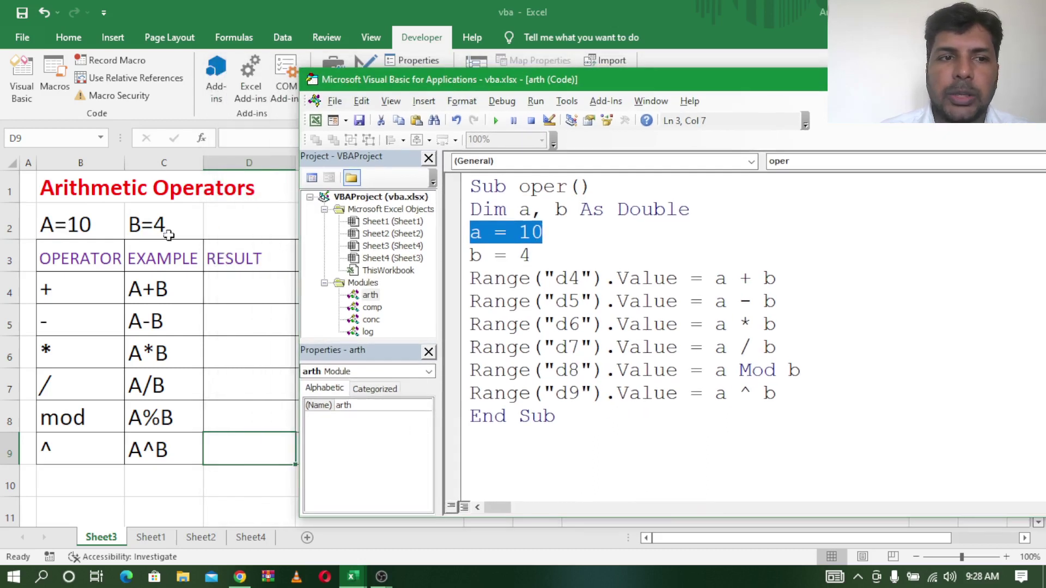
Step: Highlight the a / b, a Mod b and a ^ b expressions, then shift the editor further right
click(531, 256)
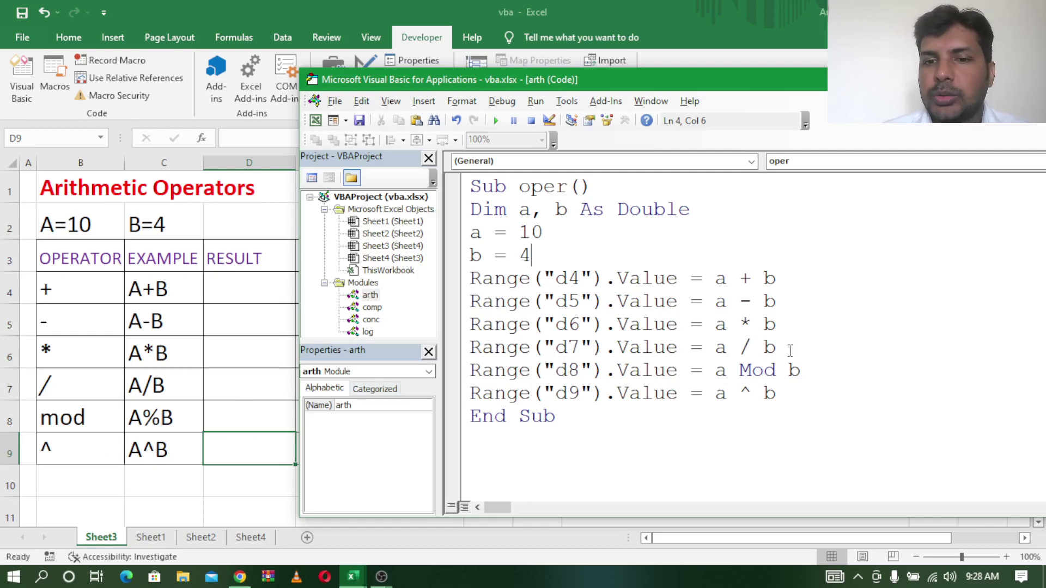
drag(776, 348, 714, 349)
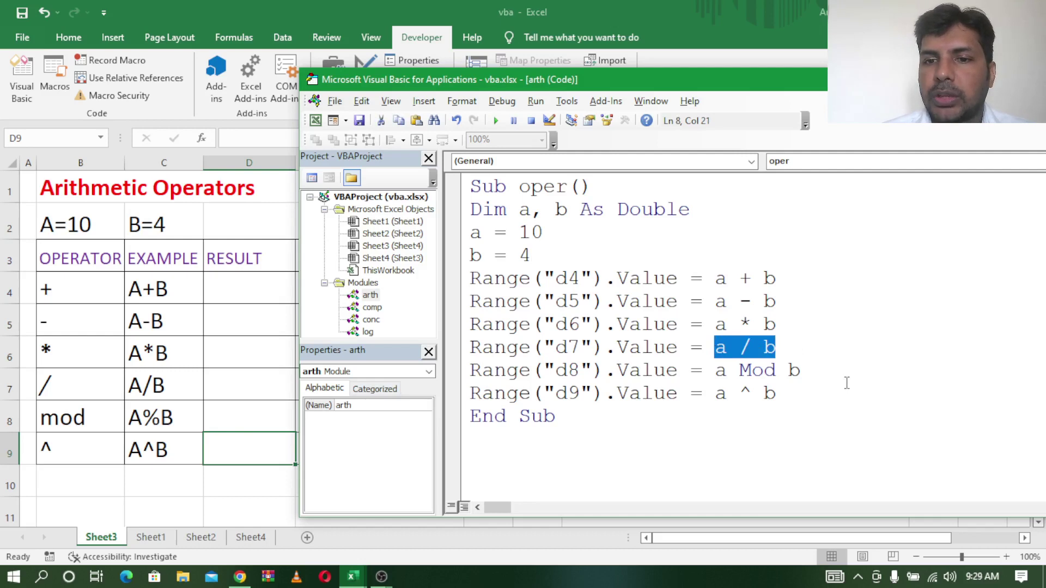
drag(800, 371, 727, 372)
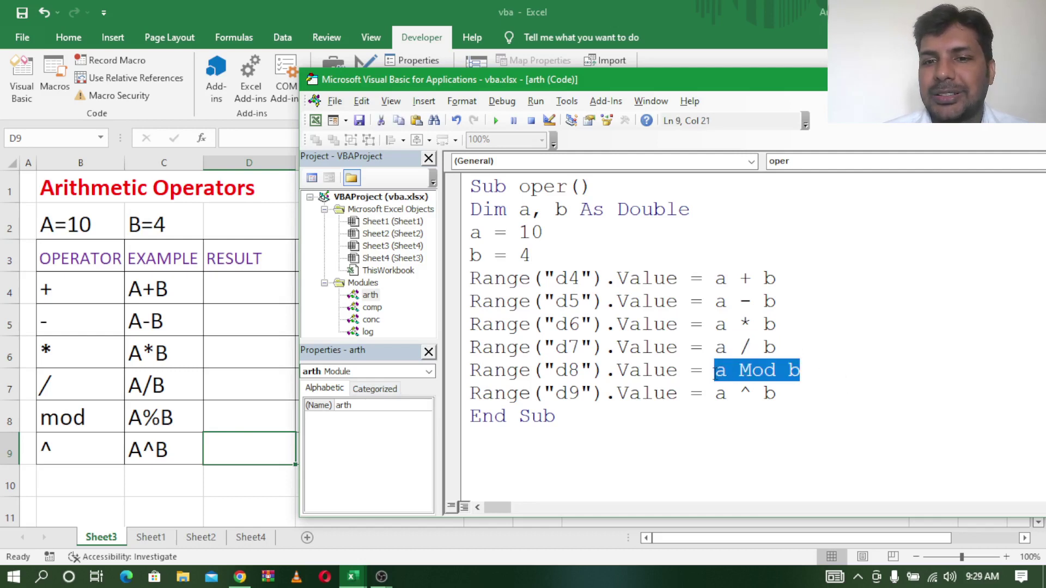
click(699, 452)
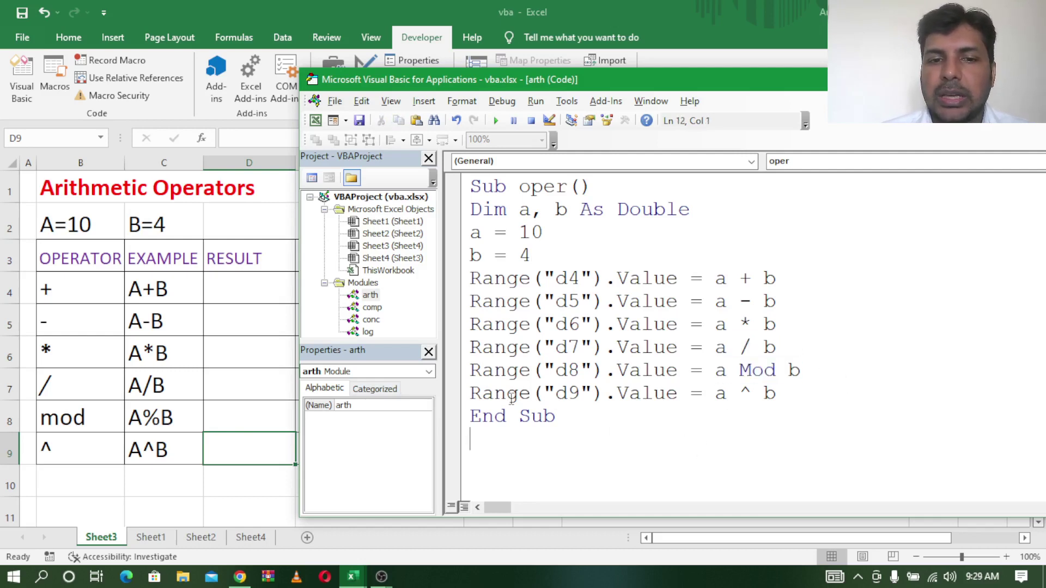
drag(787, 392, 713, 393)
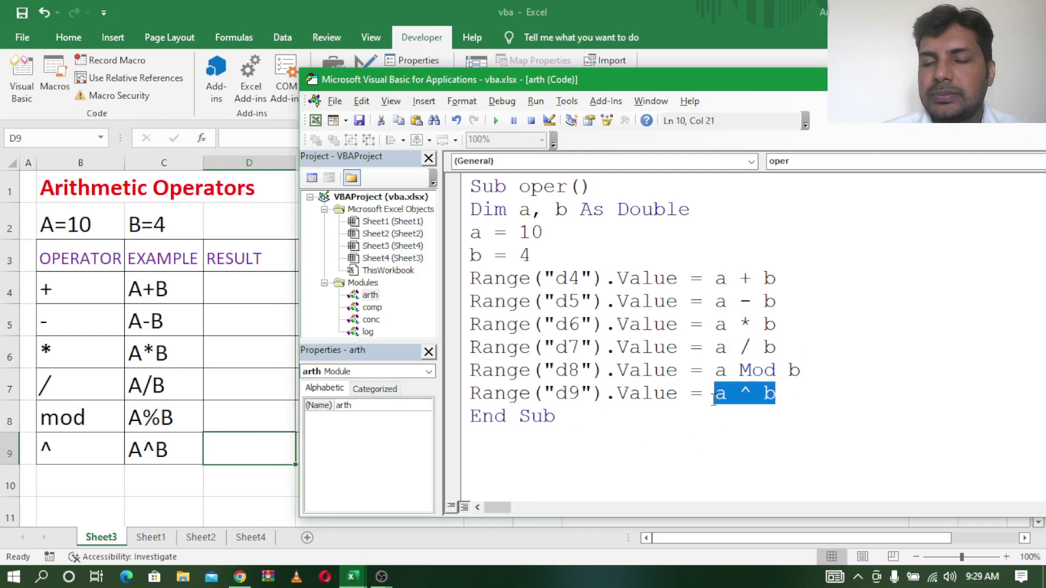
click(587, 431)
drag(792, 392, 717, 394)
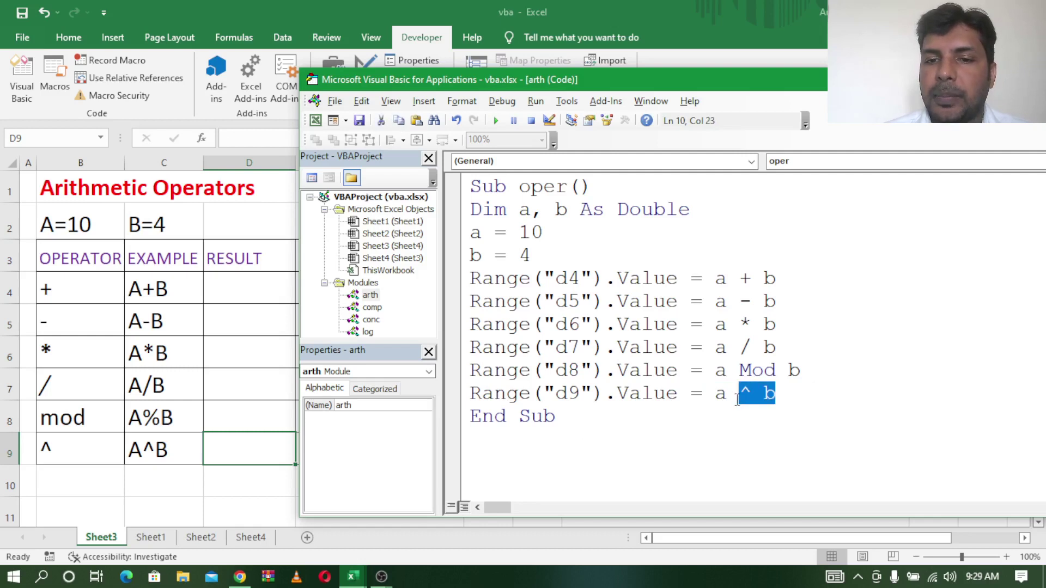
click(708, 432)
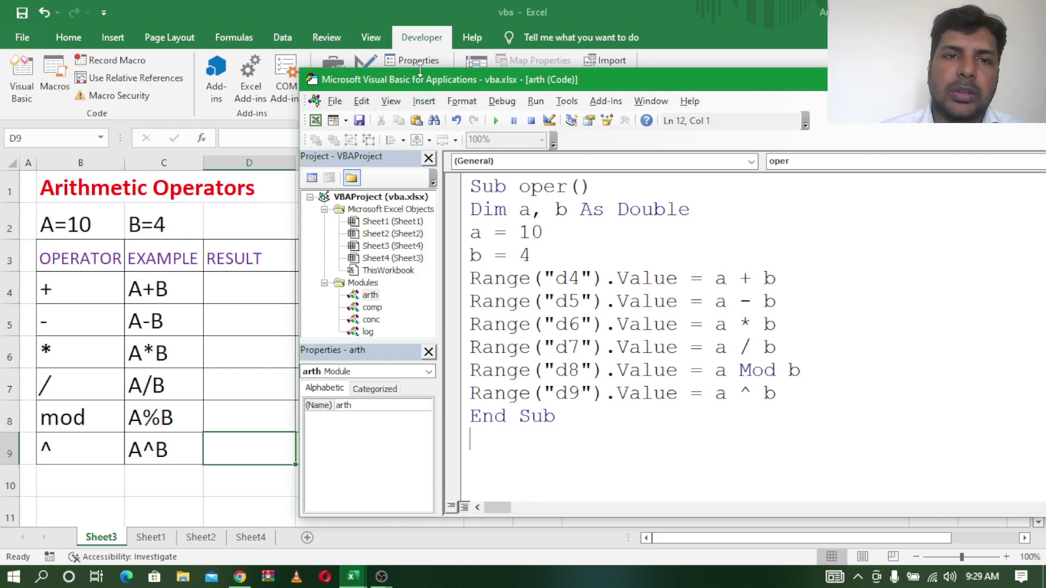
drag(408, 87, 469, 98)
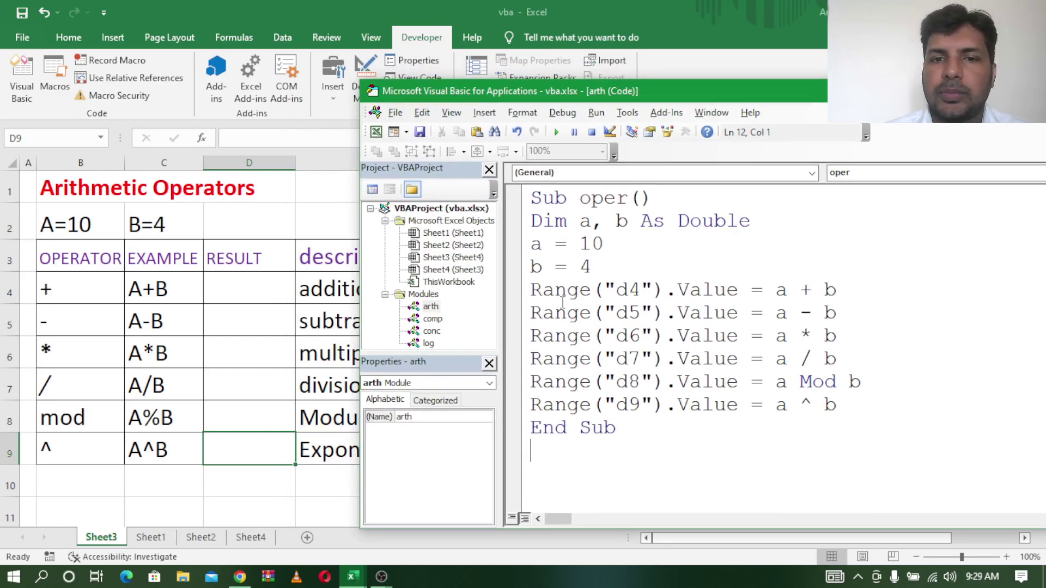
Step: Show the Debug toolbar from View > Toolbars, dock it beside the code, and Step Into oper
click(446, 112)
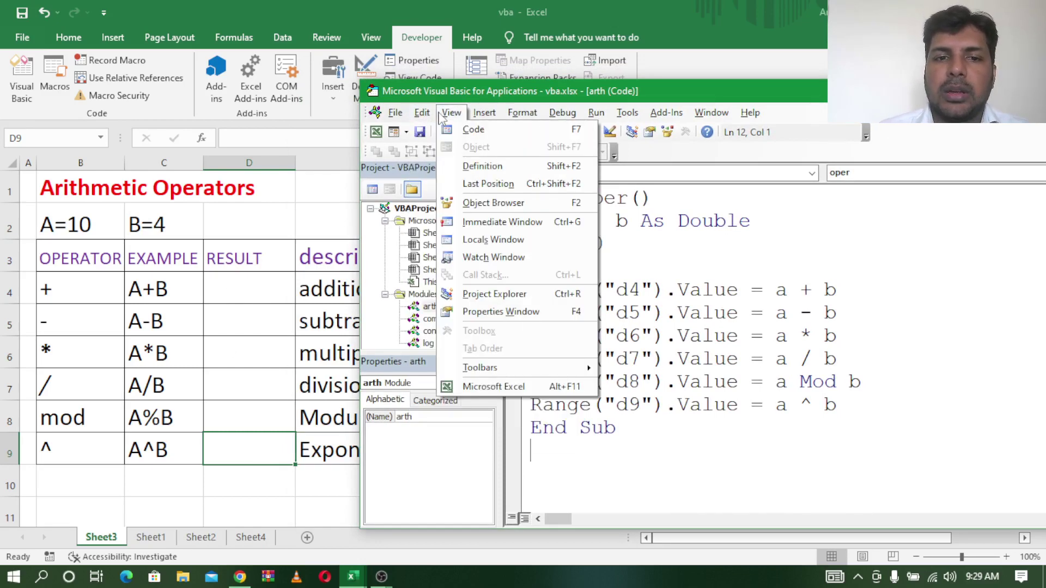
click(626, 367)
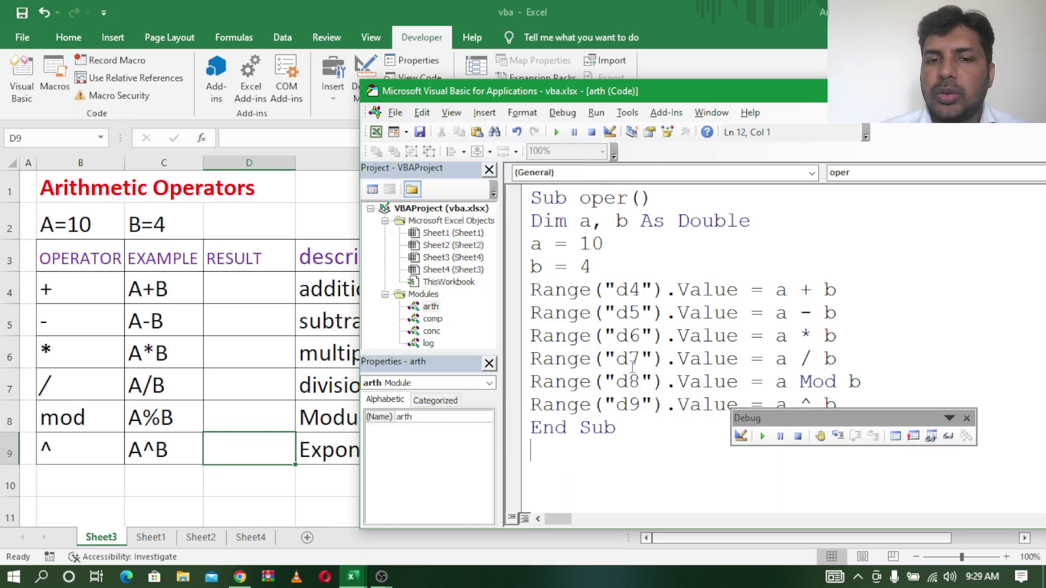
mouse_move(829, 417)
mouse_down()
mouse_move(860, 223)
mouse_move(872, 224)
mouse_up()
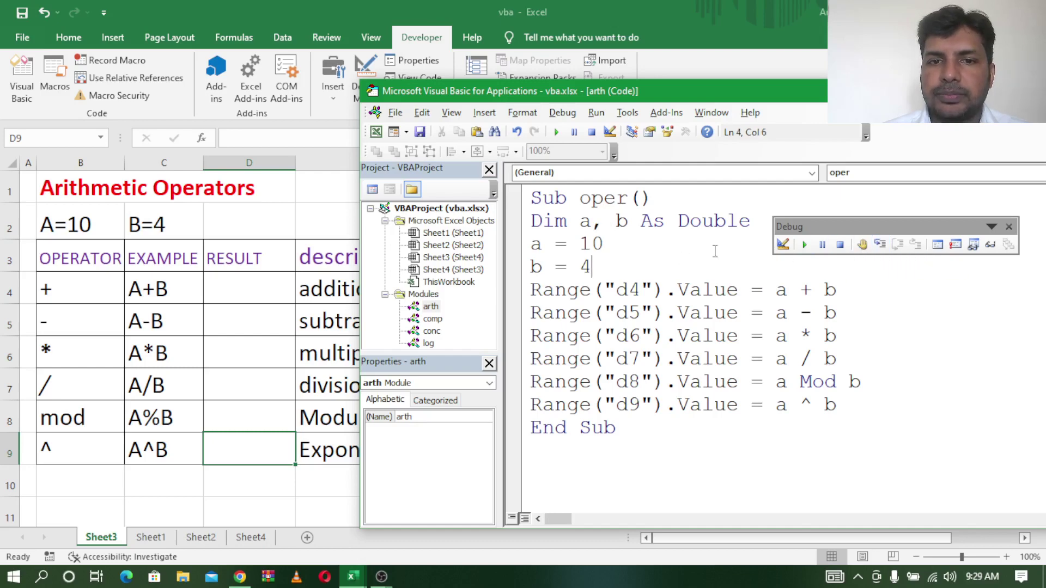
click(879, 244)
Step: Step past a = 10 and b = 4, then run the lines writing 14, 6 and 40 to D4:D6
click(882, 252)
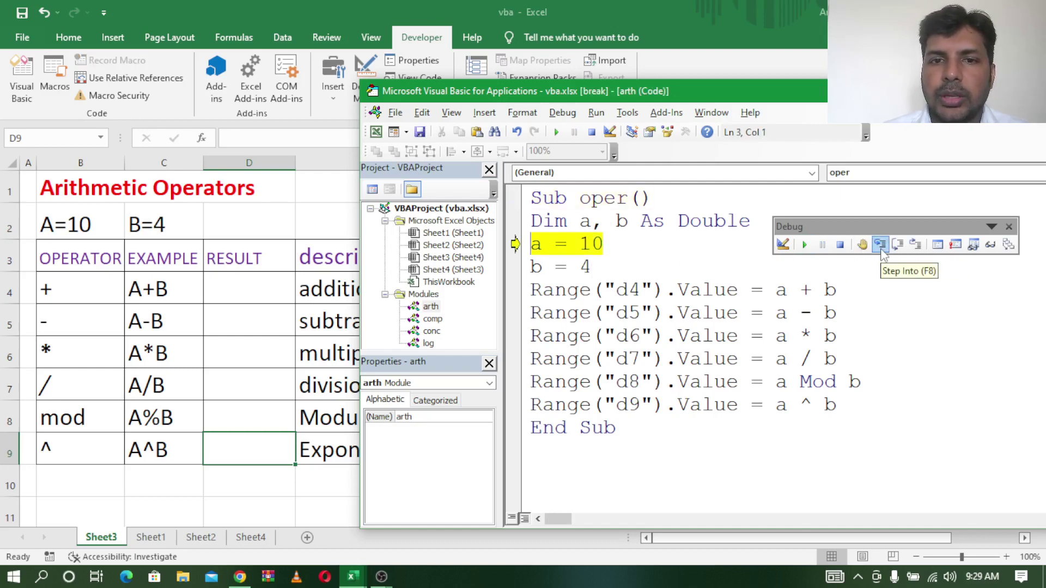
click(881, 246)
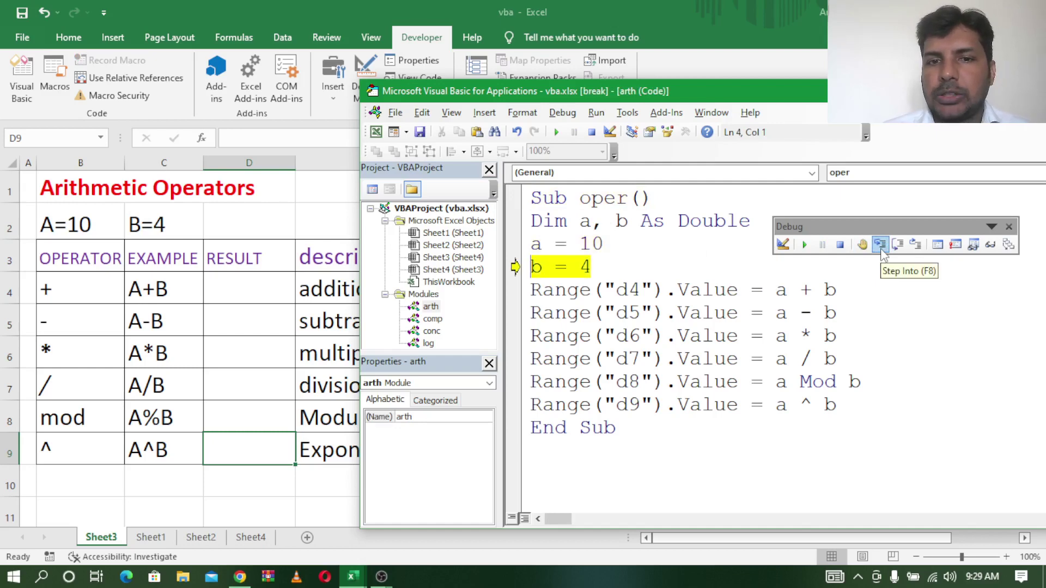
click(880, 247)
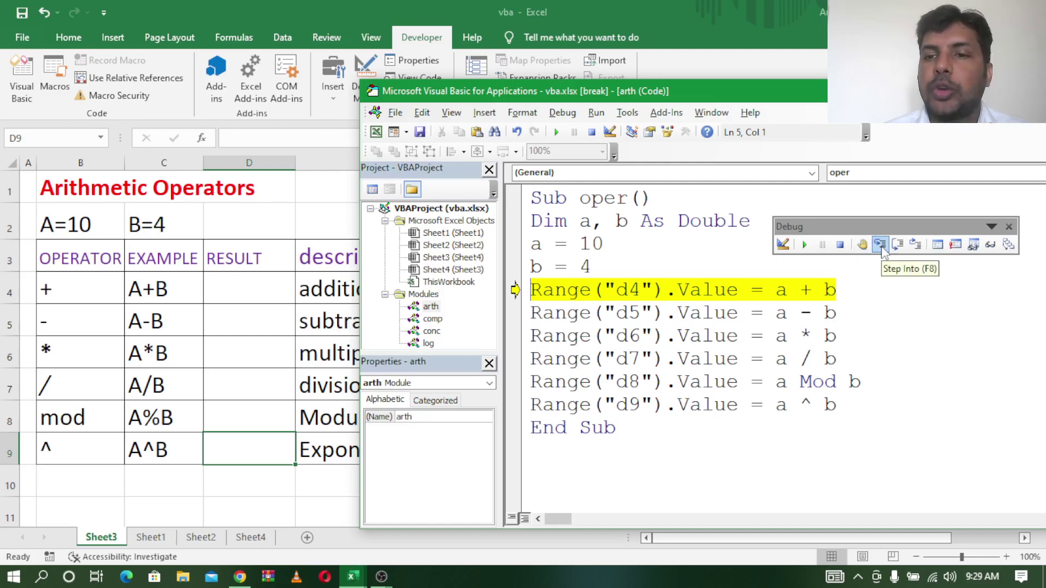
click(881, 245)
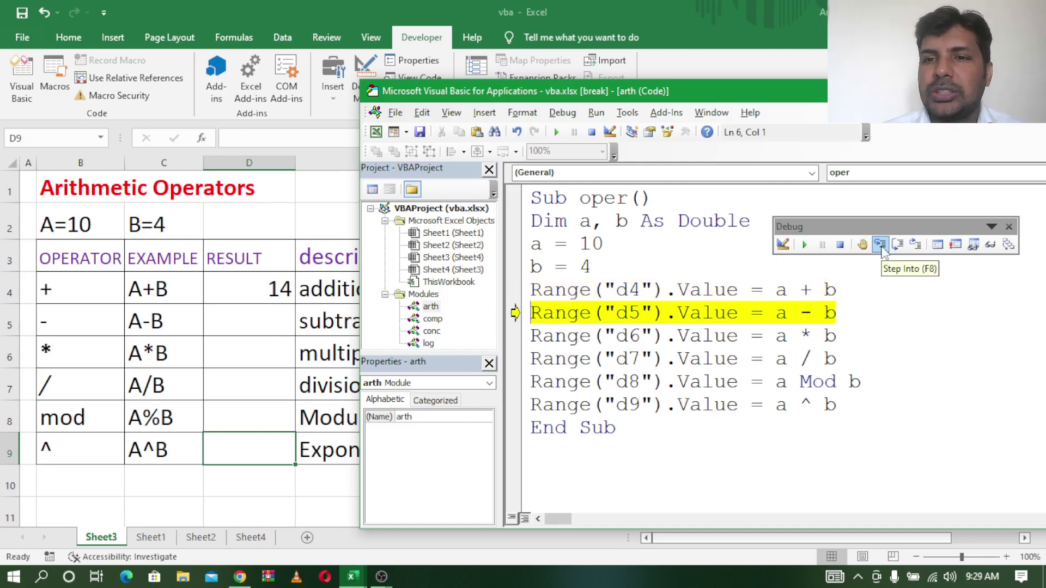
click(880, 244)
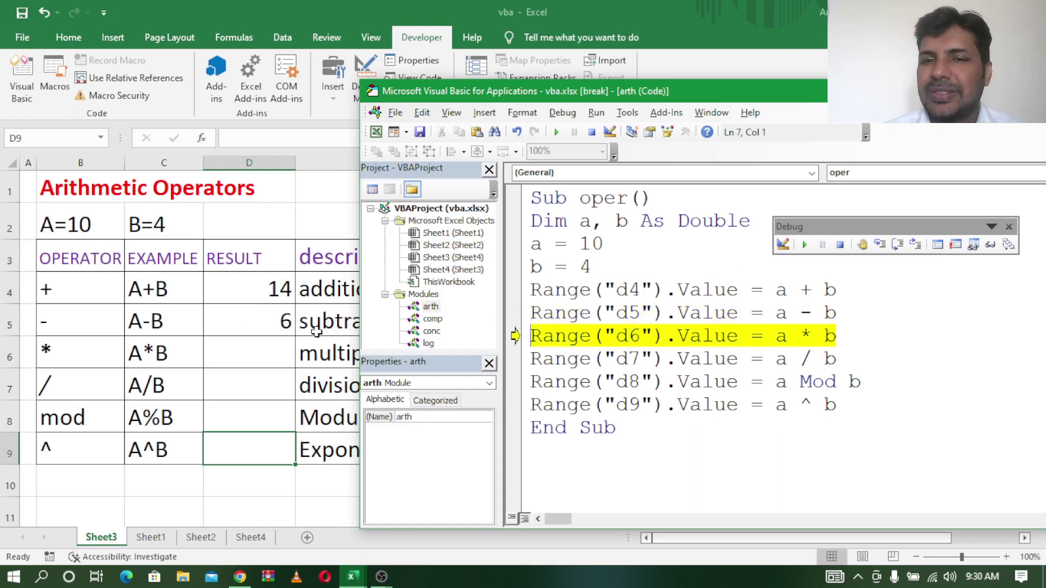
click(881, 245)
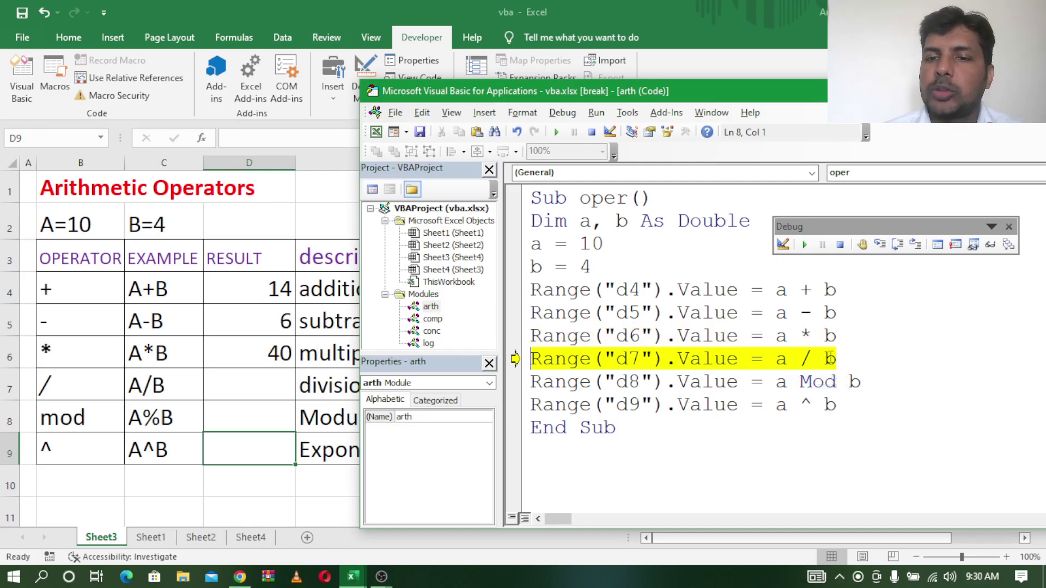
Step: Step through the division, Mod and exponent lines, writing 2.5, 2 and 10000 to D7:D9
click(880, 244)
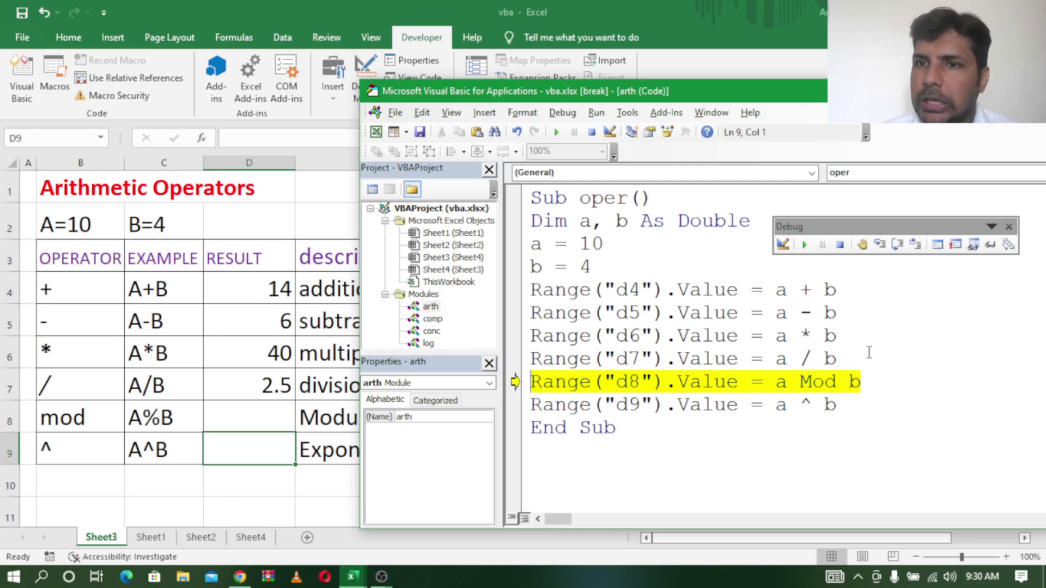
click(880, 245)
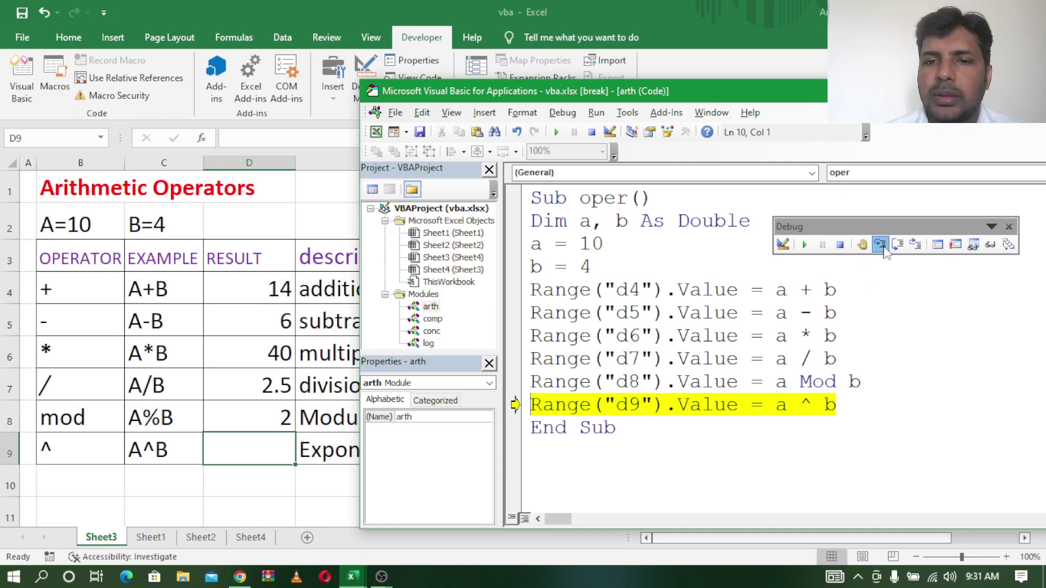
key(F8)
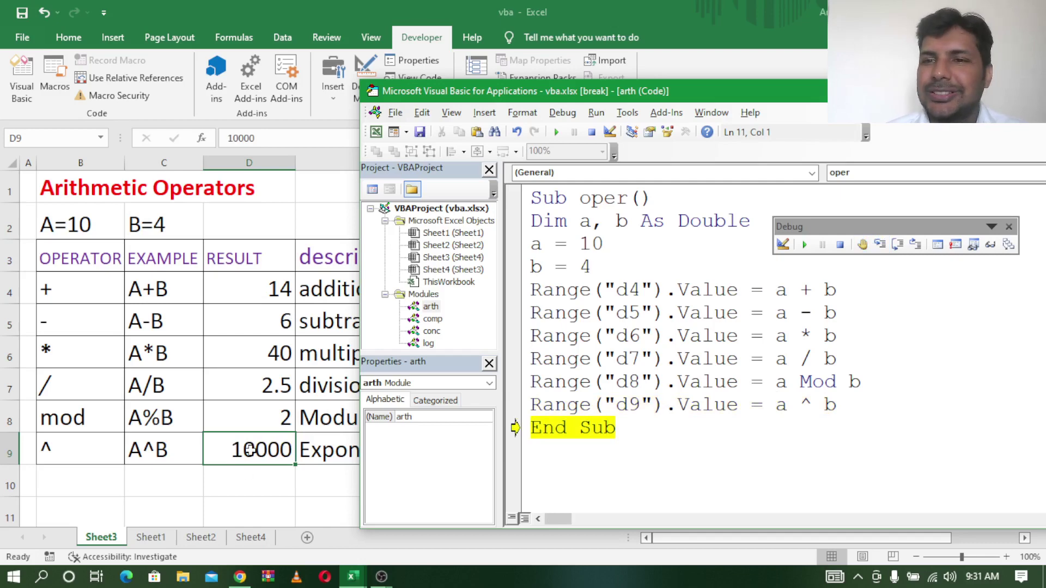
Step: Finish the oper macro and move the editor aside to reveal the full results table
click(879, 244)
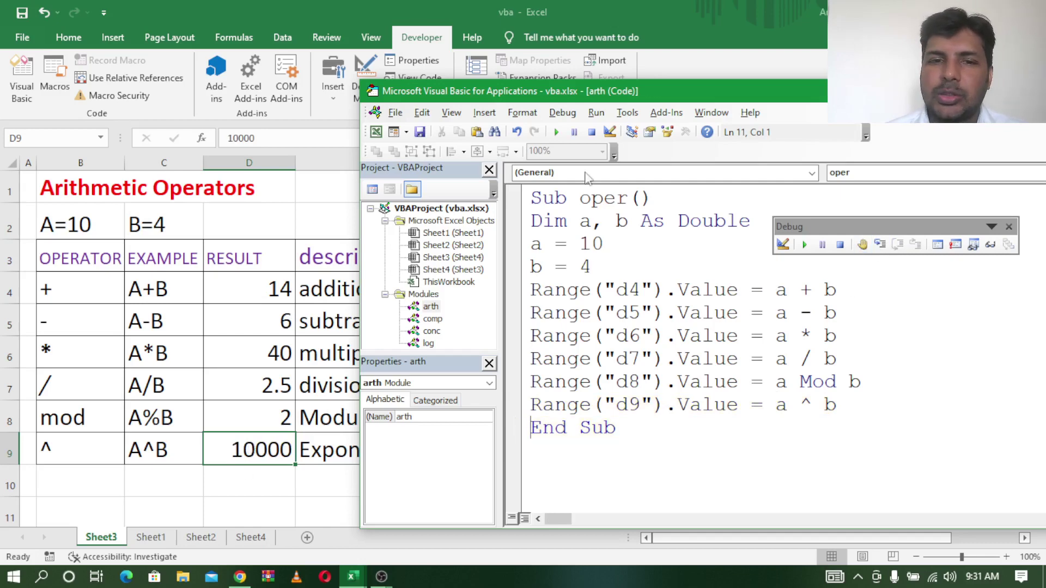
mouse_move(433, 96)
mouse_down()
mouse_move(474, 113)
mouse_move(644, 133)
mouse_up()
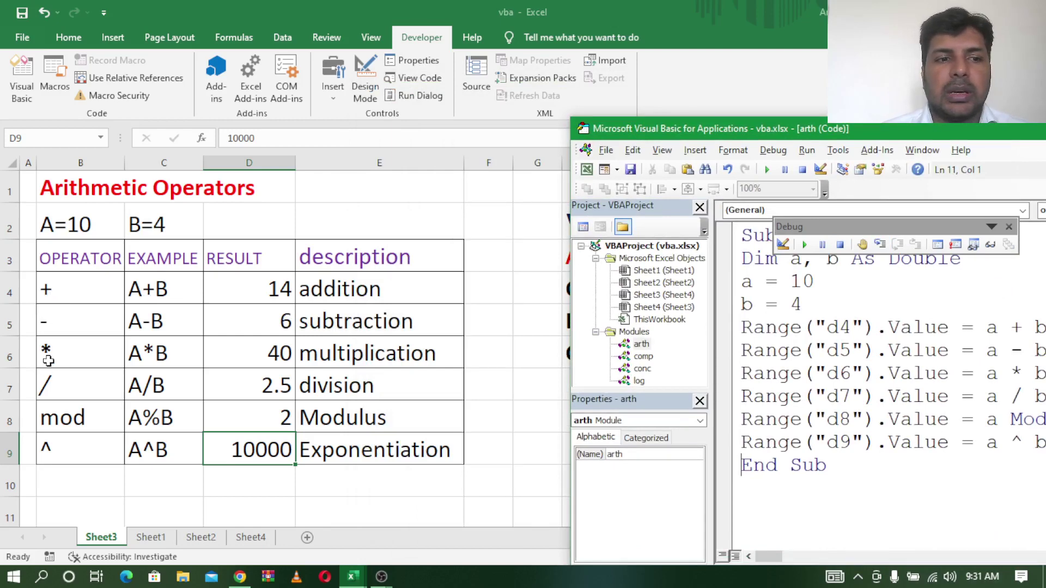
drag(626, 129, 536, 108)
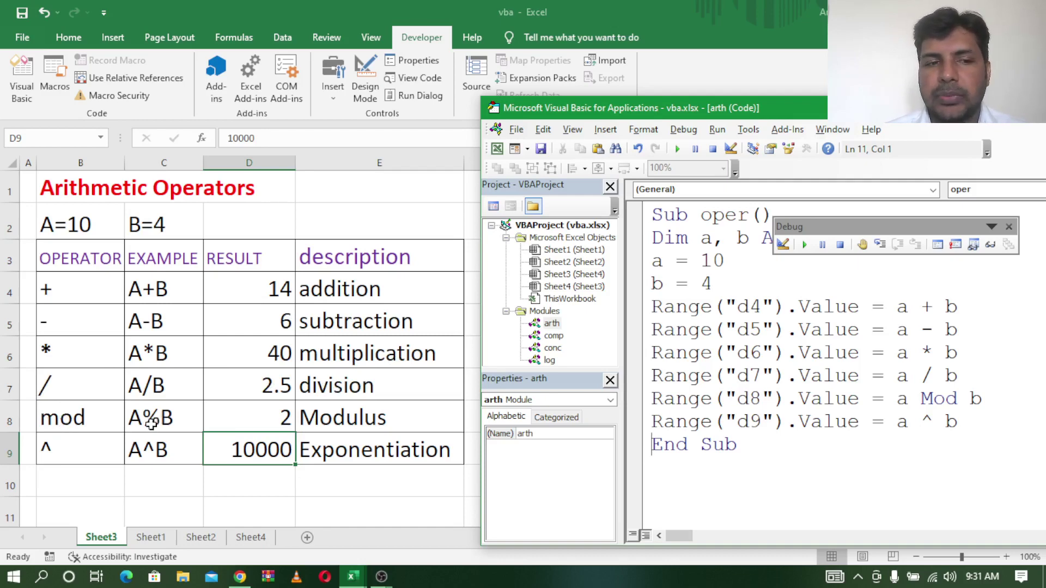
Step: Change the C8 example from A%B to 'A mod B'
double_click(160, 419)
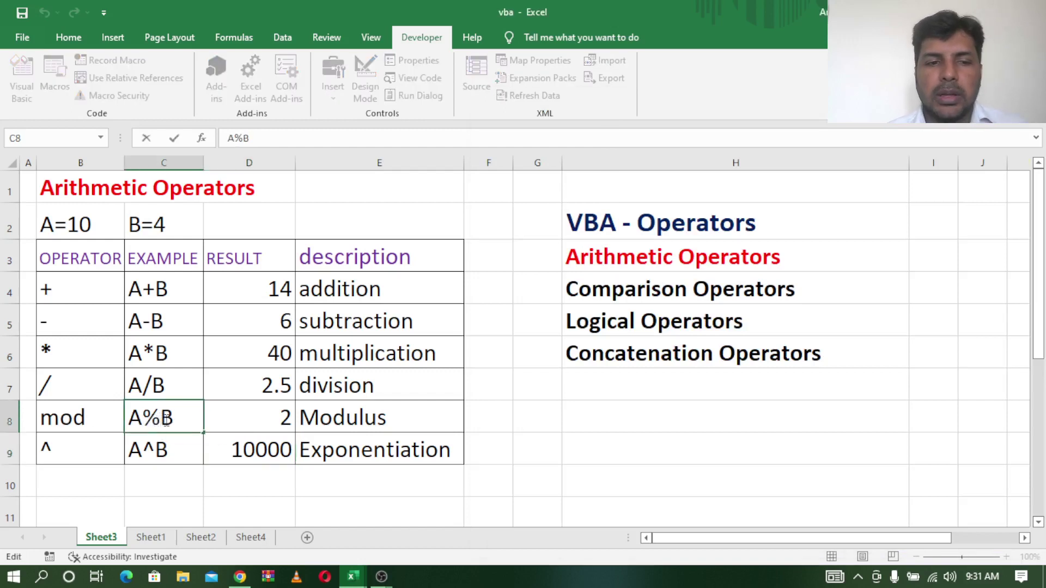
key(BackSpace)
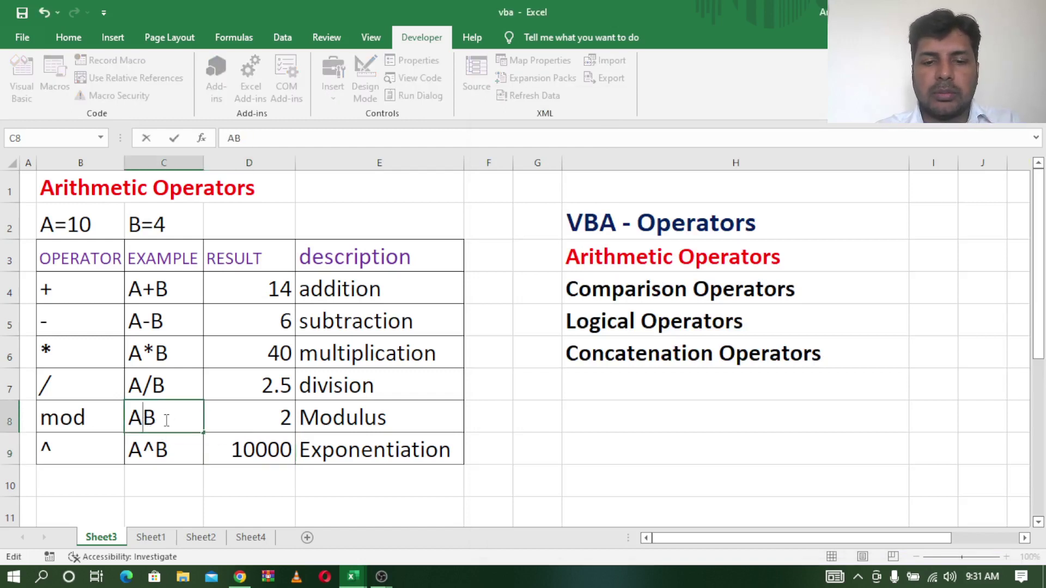
text(MOd)
key(BackSpace)
key(BackSpace)
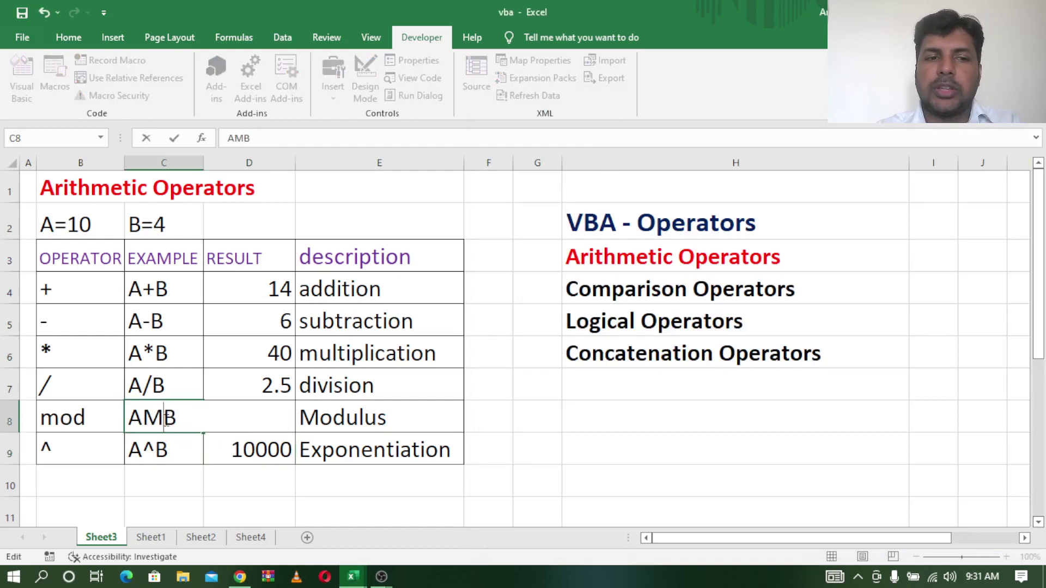
key(BackSpace)
text(m)
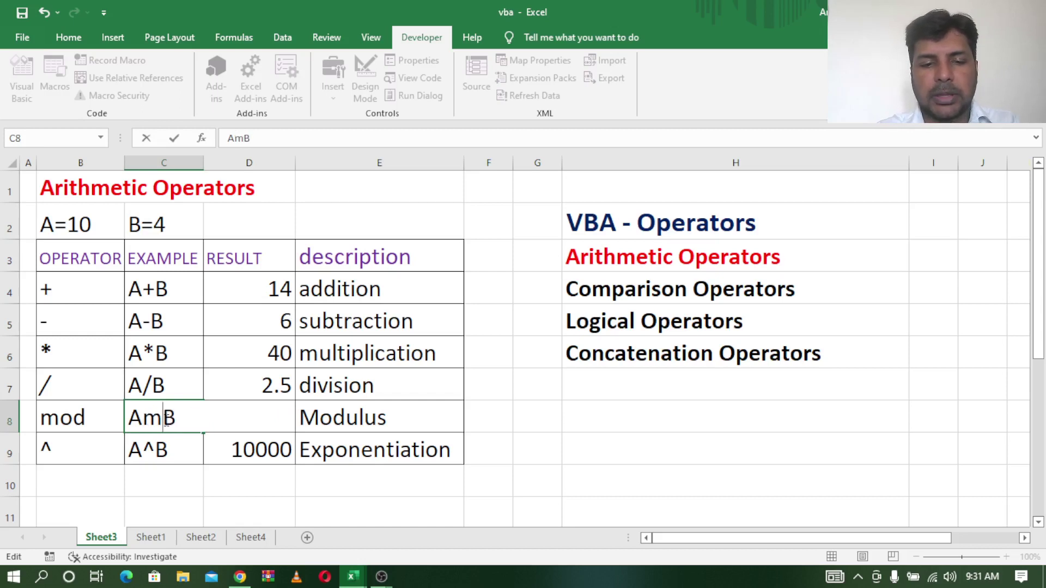
text(od)
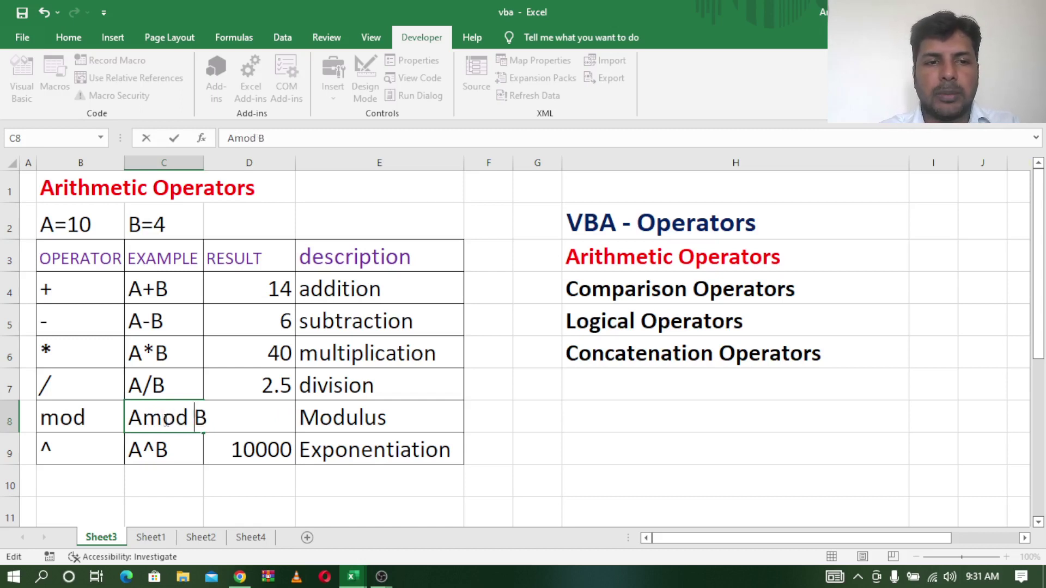
key(Left)
key(Left)
key(Left)
key(Left)
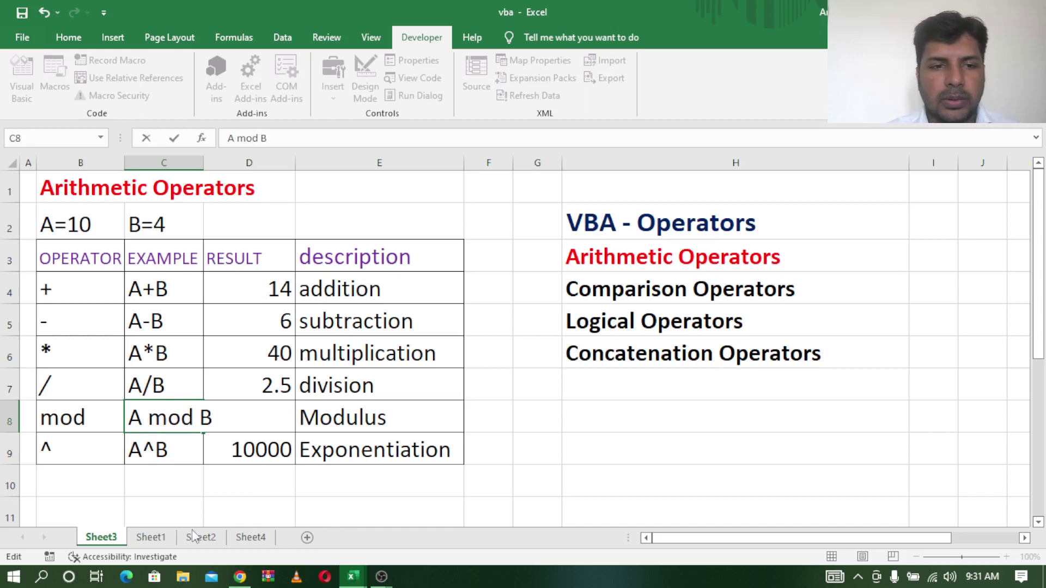
click(228, 493)
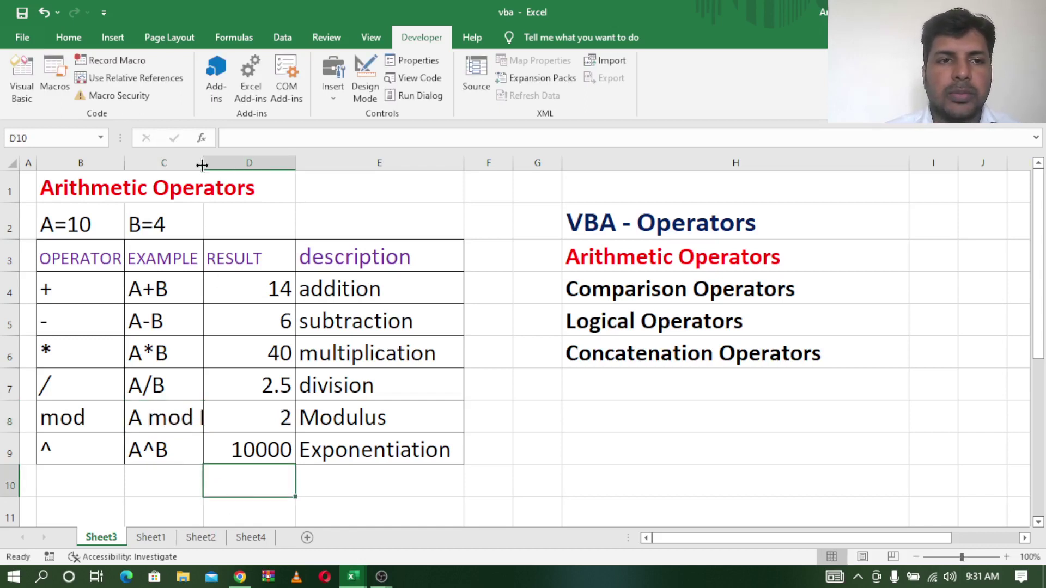
Step: AutoFit column C, glance at the macro code, then return to the worksheet's topic list
drag(202, 166, 222, 163)
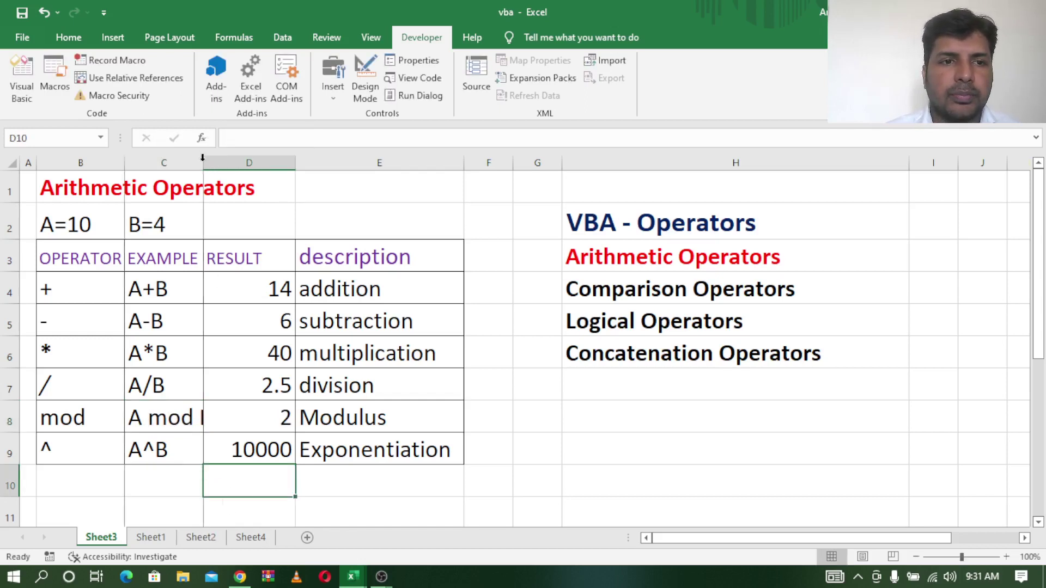
double_click(202, 163)
click(262, 414)
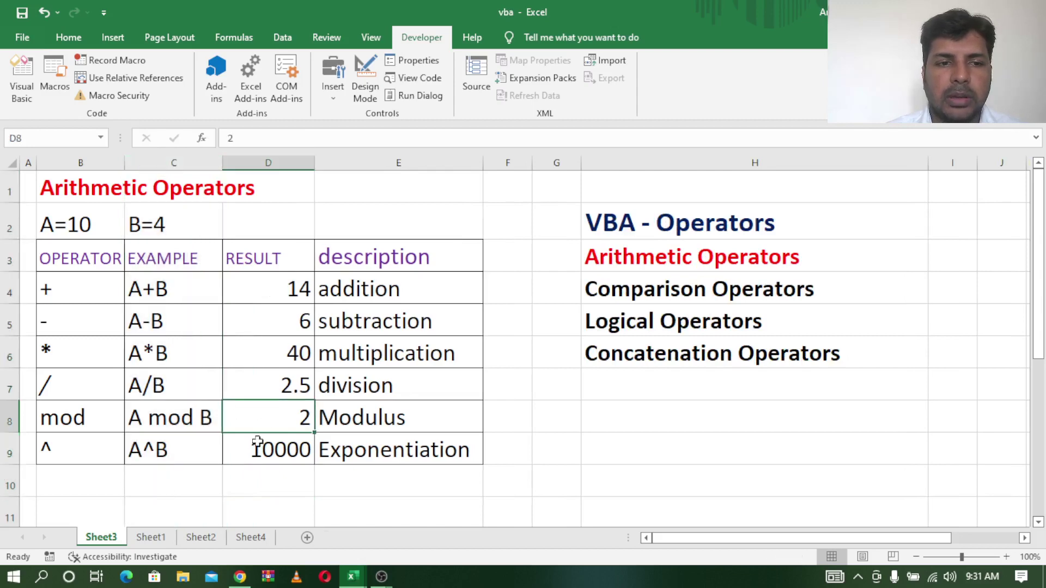
click(77, 446)
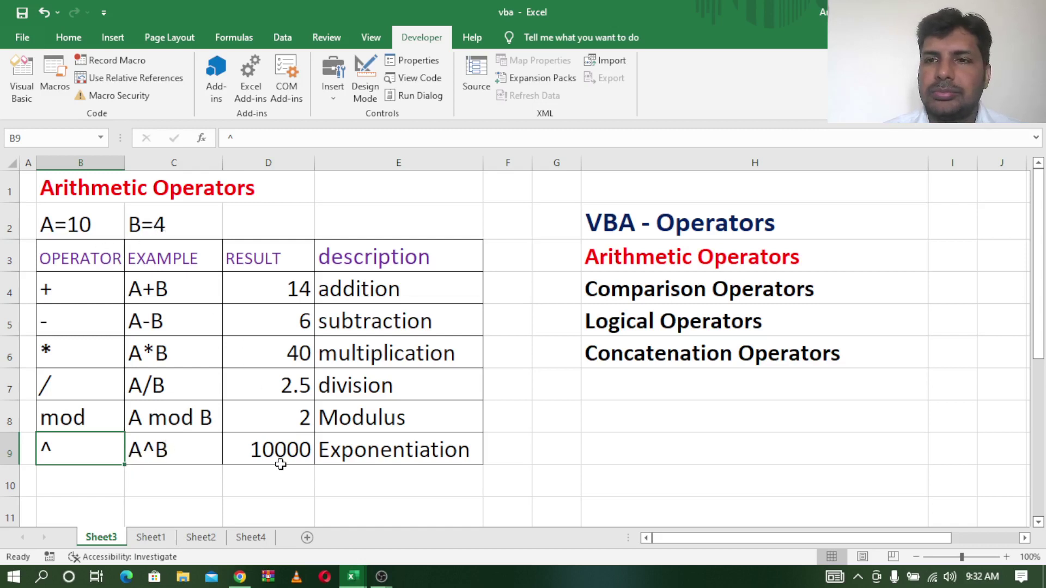
mouse_move(352, 576)
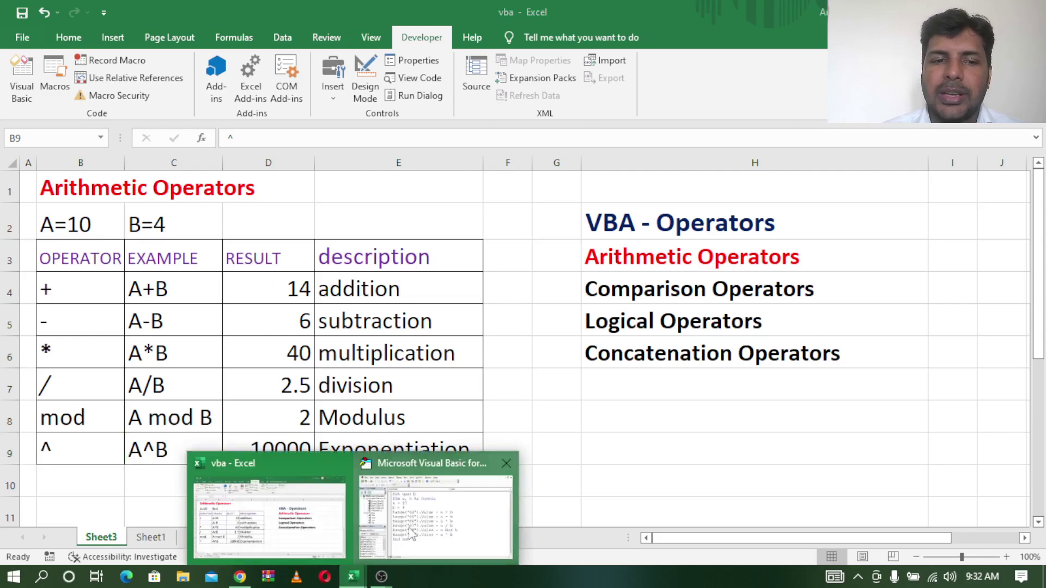
click(411, 534)
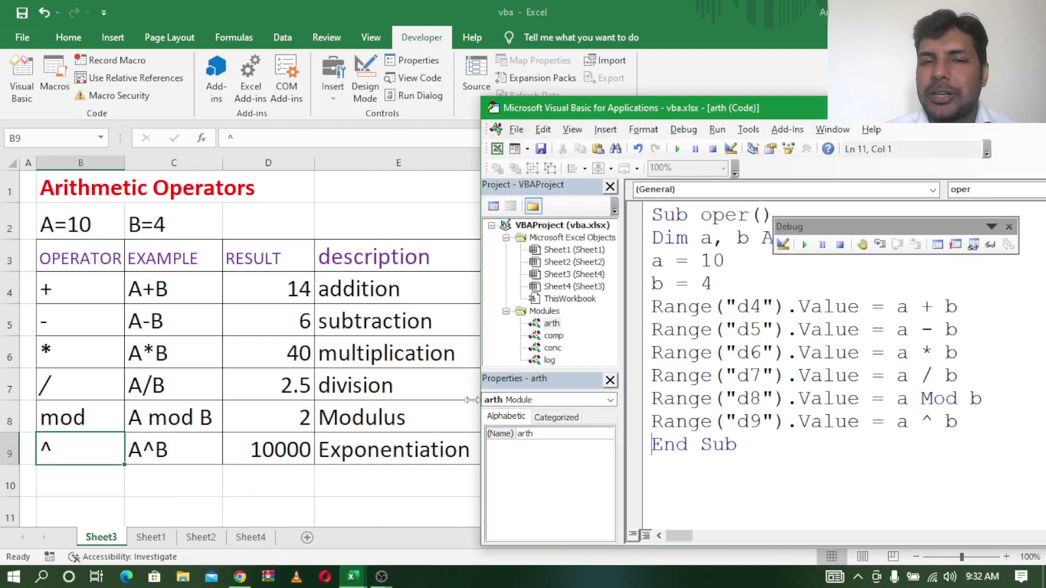
click(181, 481)
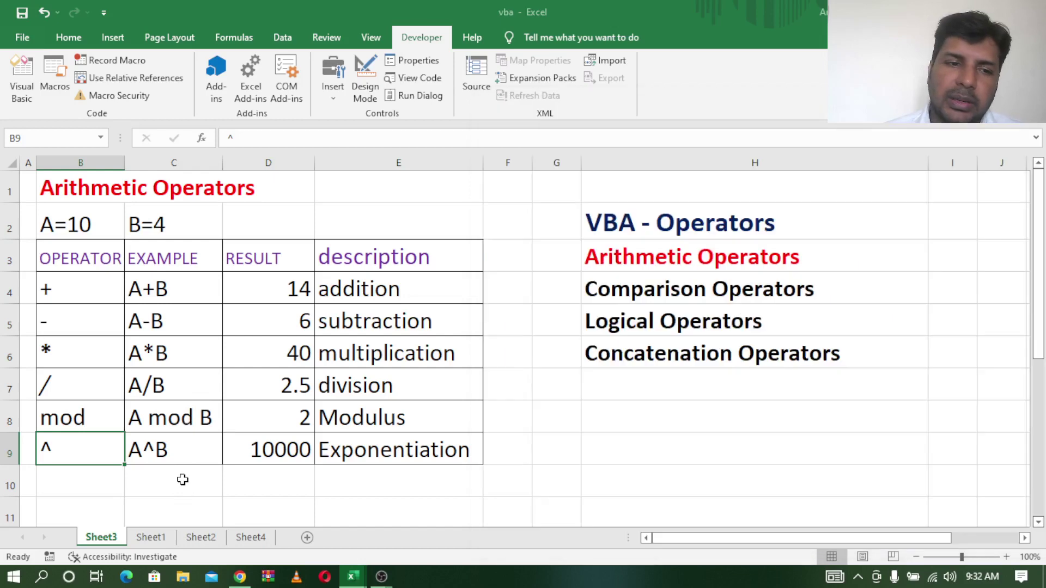
click(657, 290)
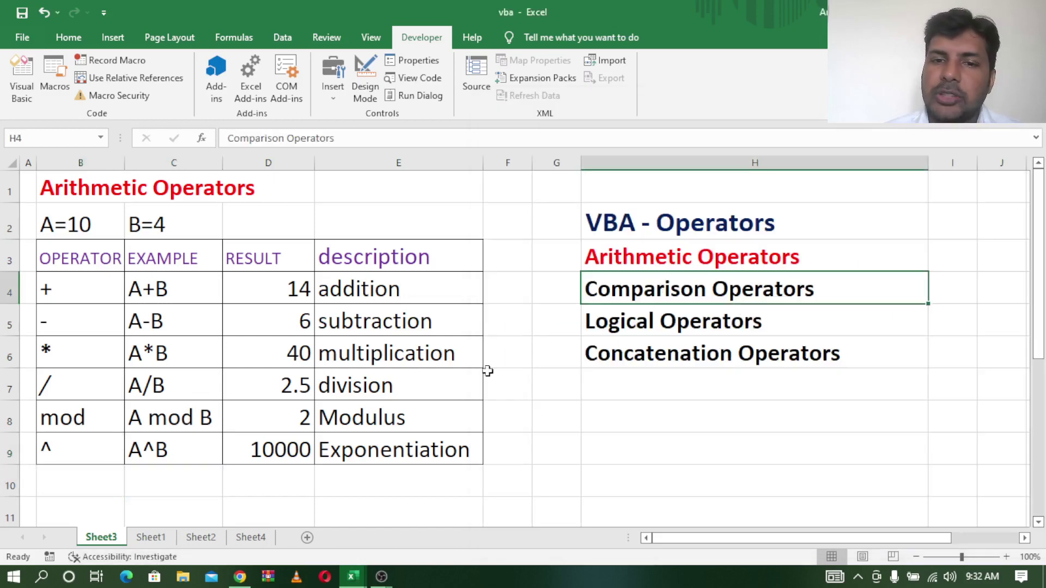
Step: Open the Comparison Operators sheet and review the = and <> operators with their descriptions
click(148, 538)
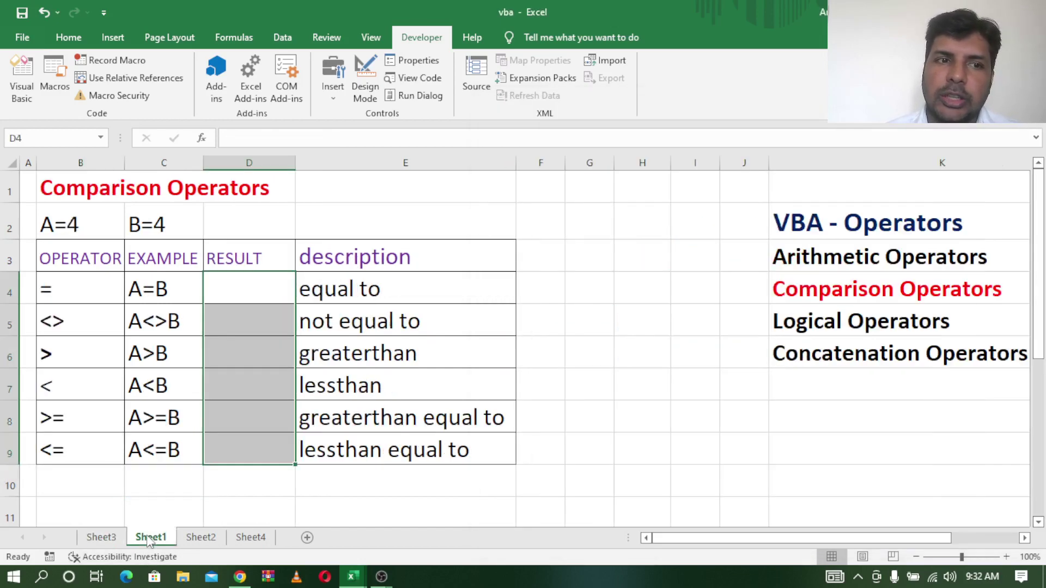
click(219, 207)
click(68, 292)
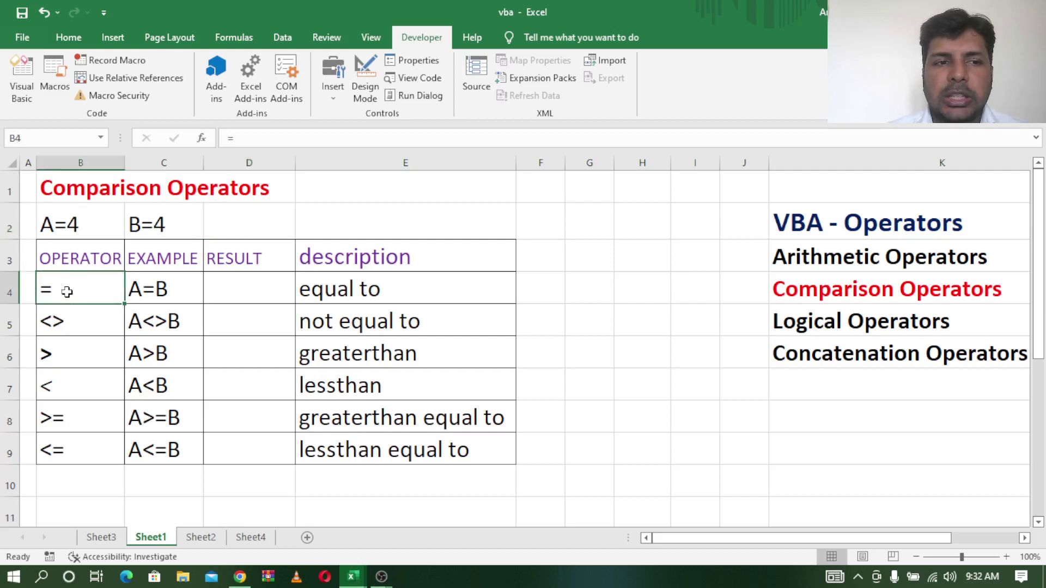
click(71, 326)
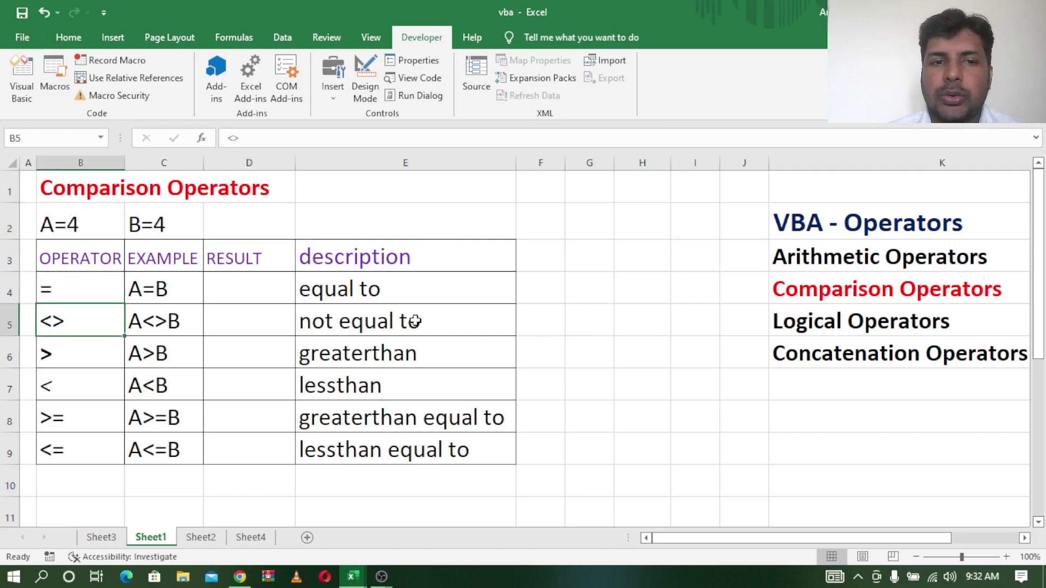
click(414, 321)
click(63, 326)
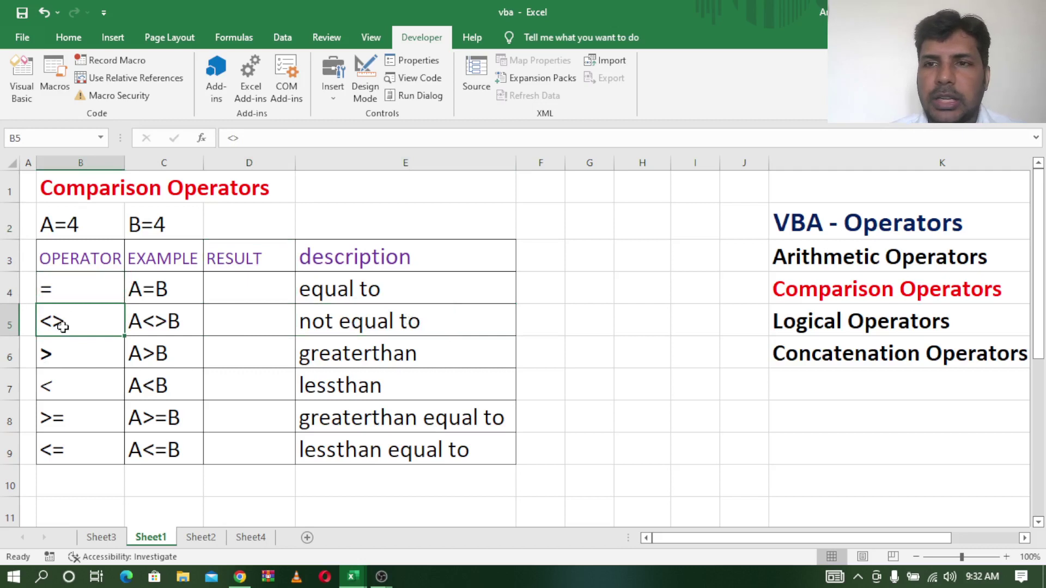
click(387, 322)
Step: Review the >, <, >= and <= operators alongside their descriptions in E6:E9
click(82, 359)
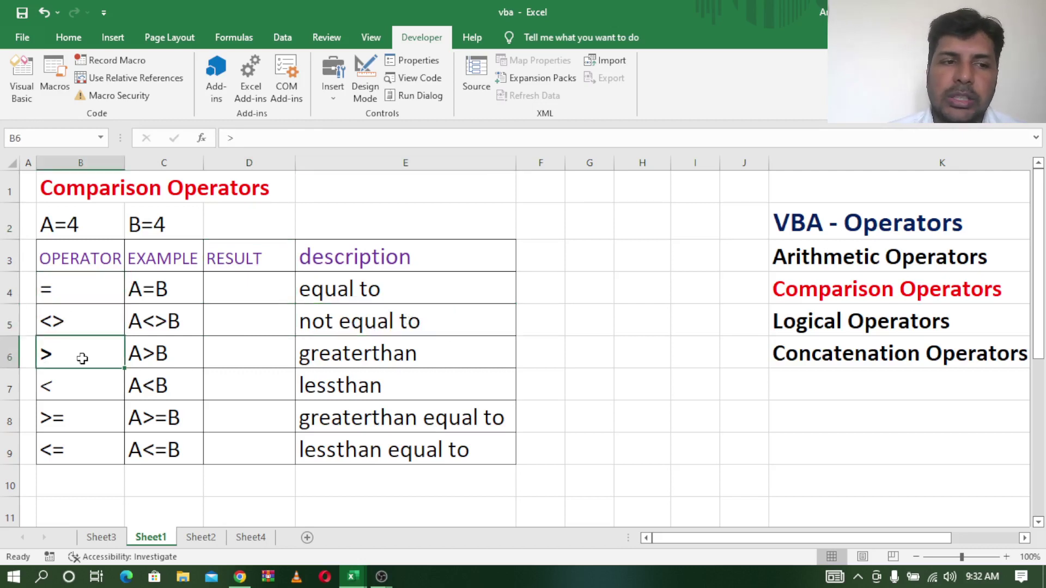
click(343, 364)
click(75, 357)
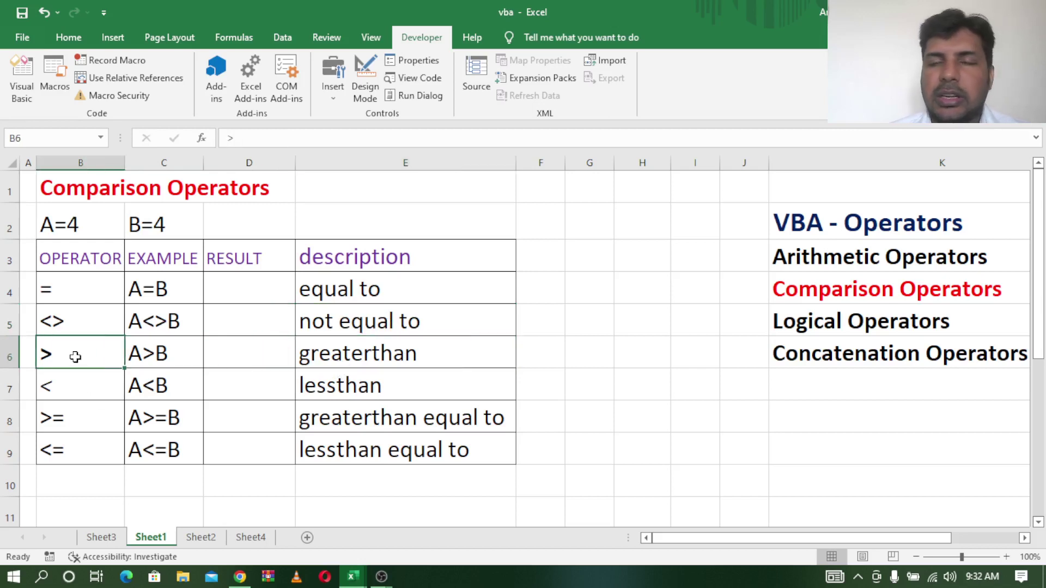
click(77, 391)
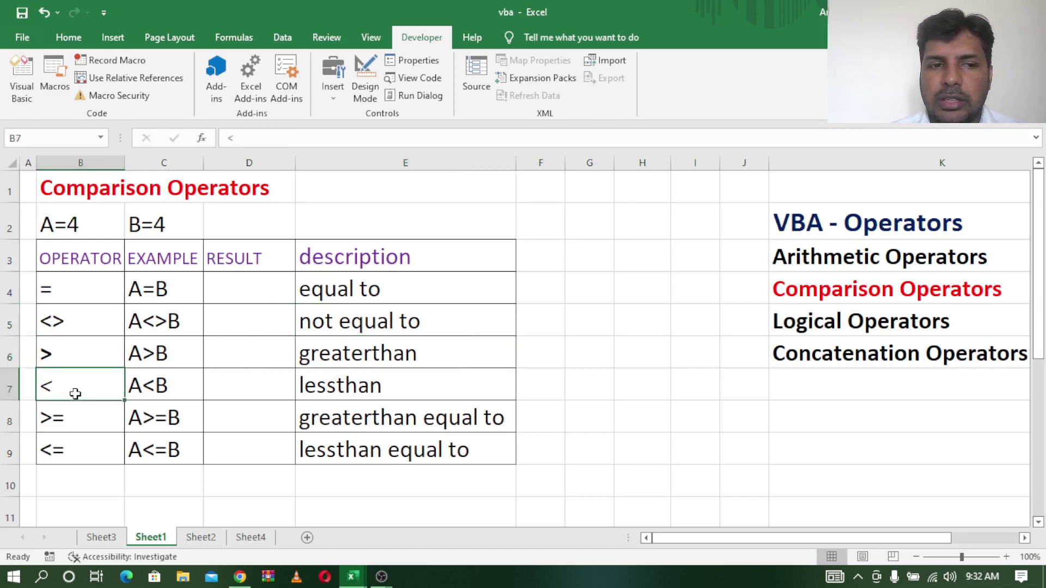
click(360, 361)
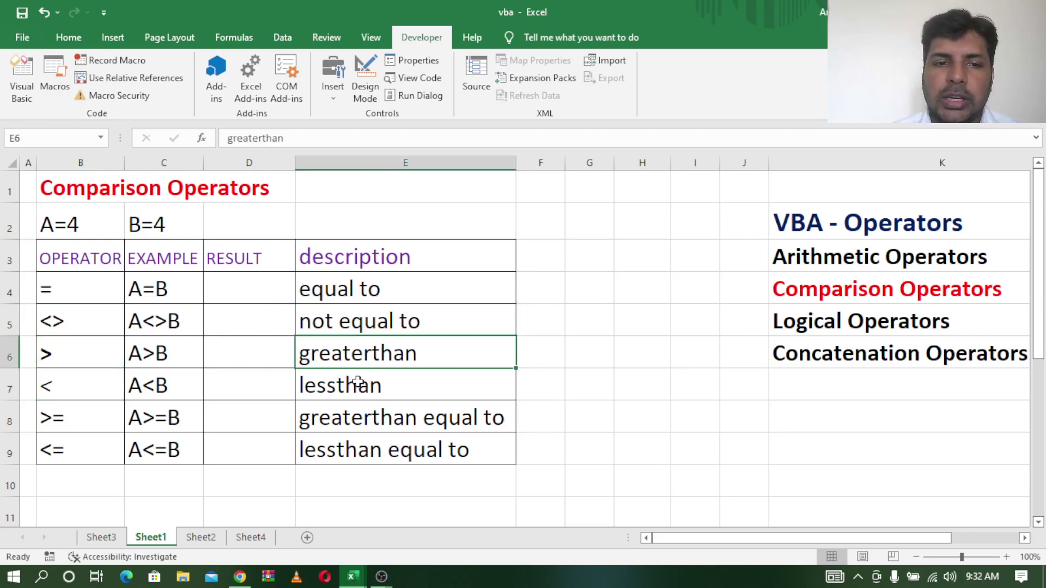
click(359, 382)
click(49, 419)
click(378, 426)
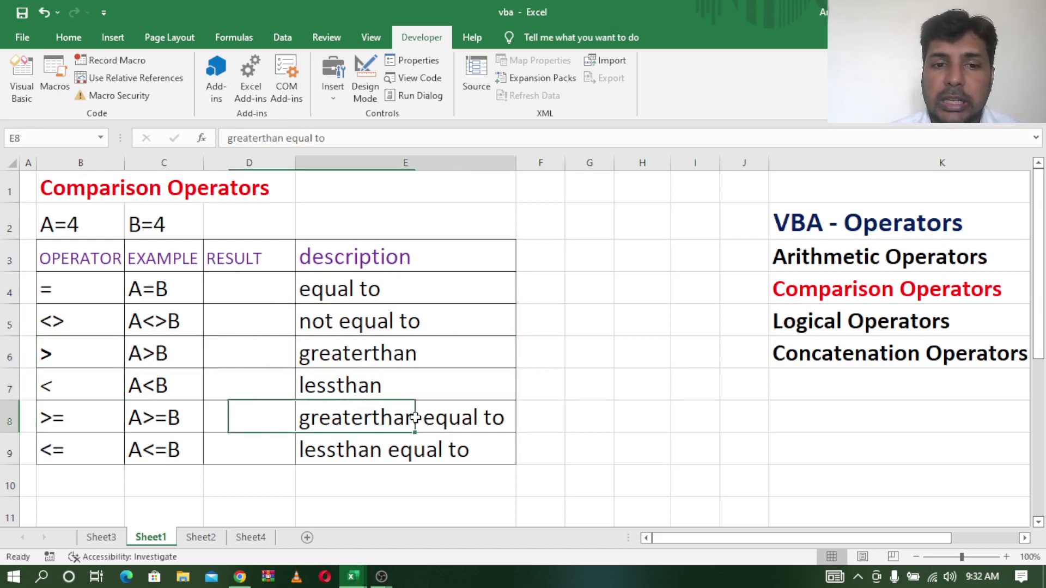
click(73, 451)
click(403, 444)
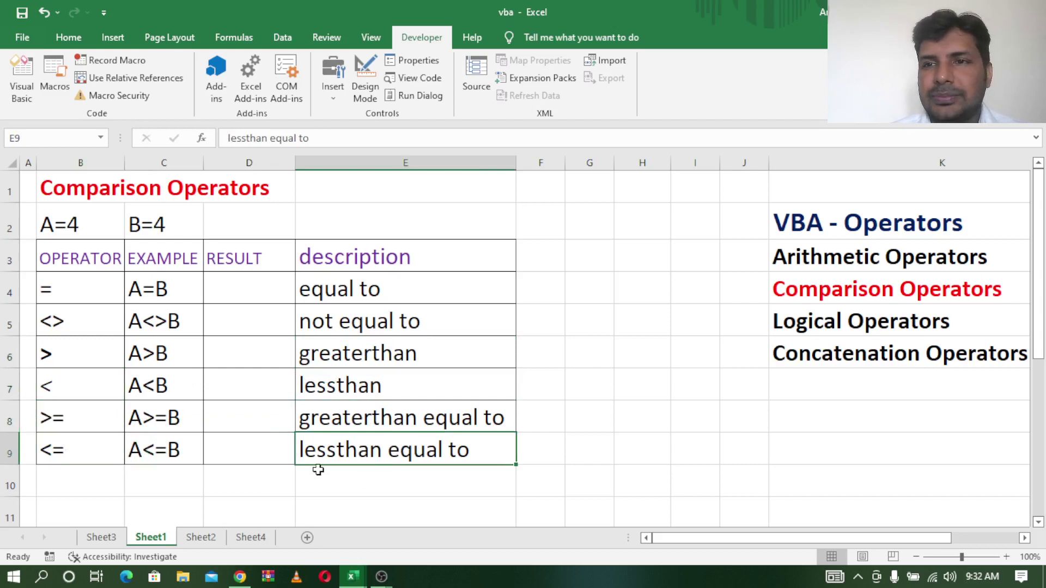
Step: Go over the empty result cells D4, D5 and D7 against the A<B example
click(242, 291)
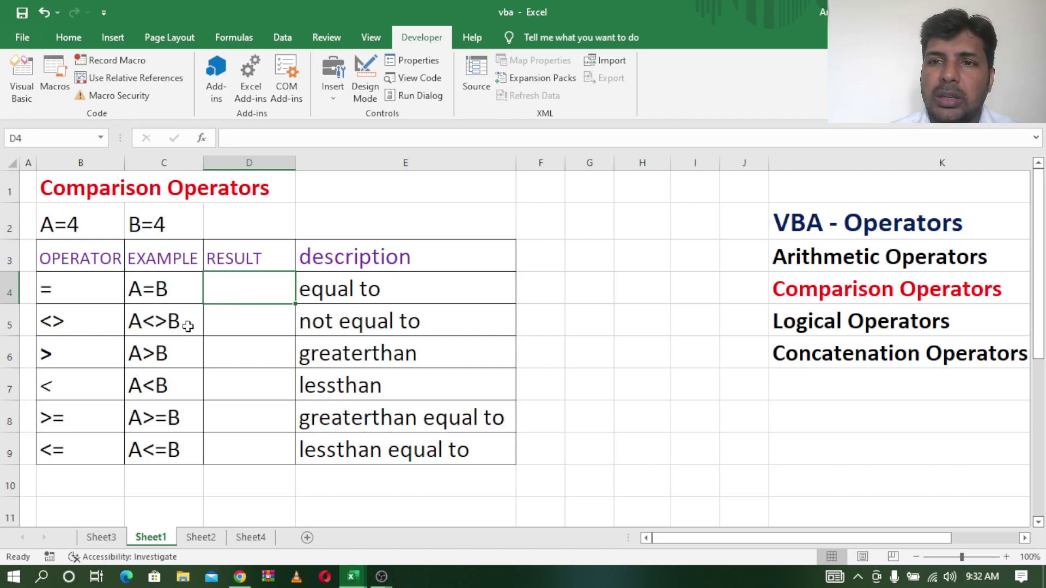
click(229, 323)
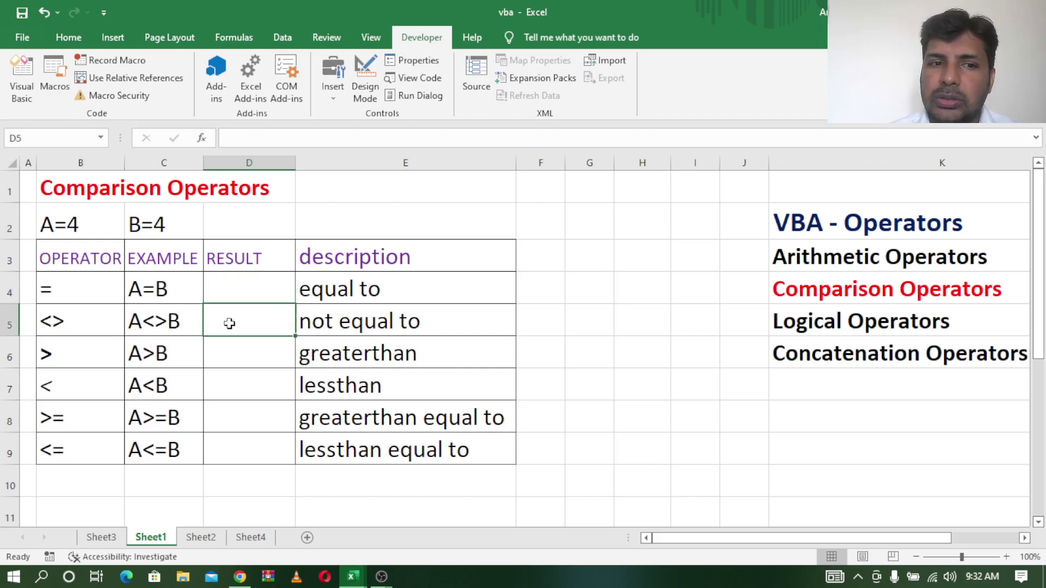
click(250, 287)
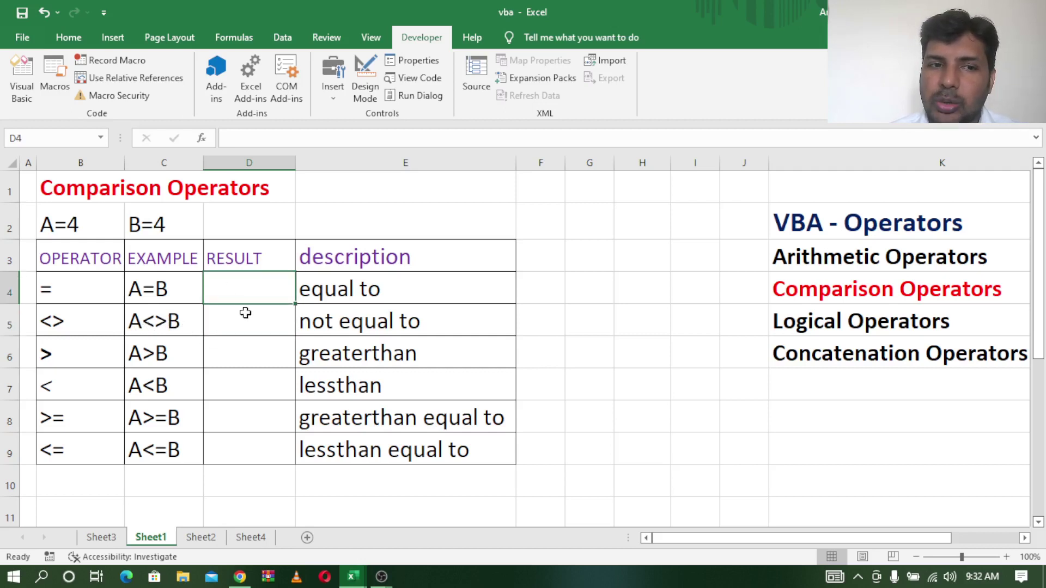
click(245, 319)
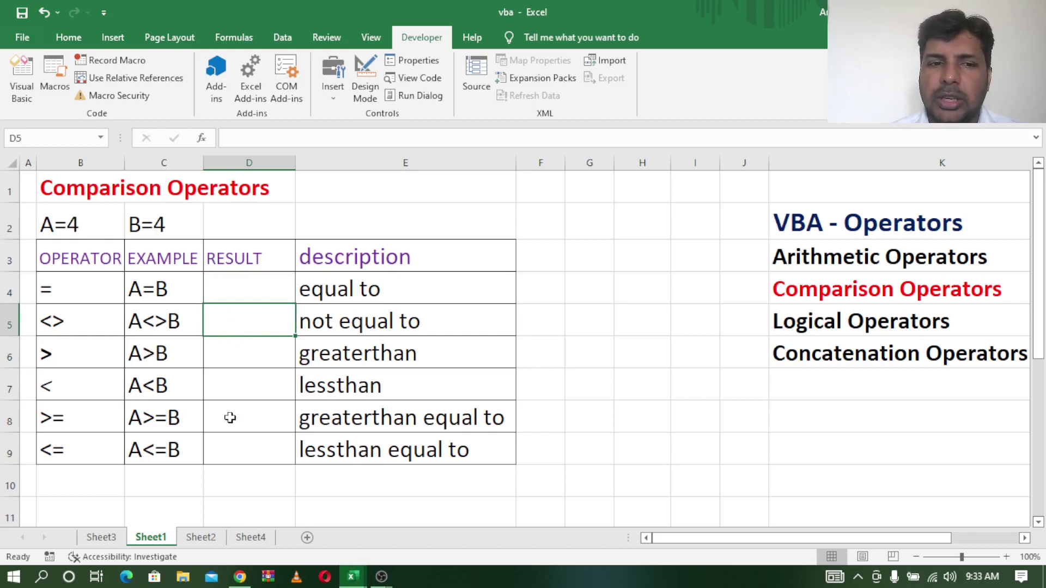
click(246, 385)
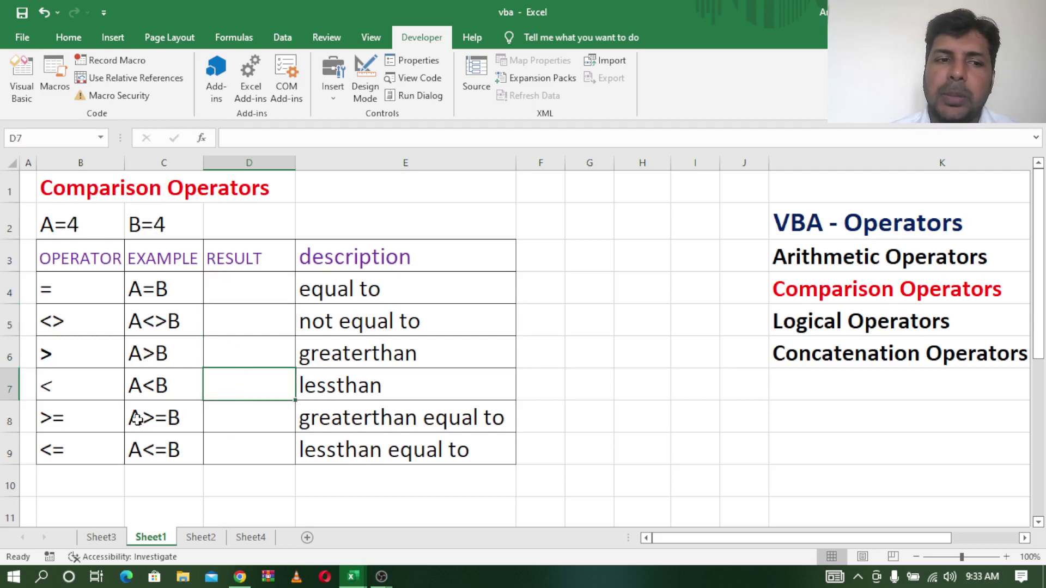
click(134, 387)
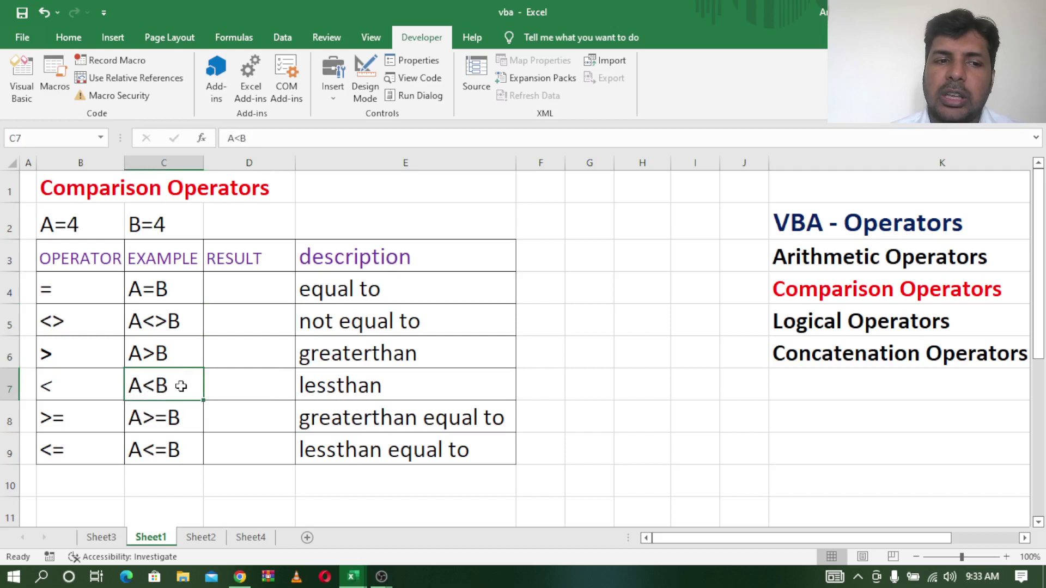
click(236, 384)
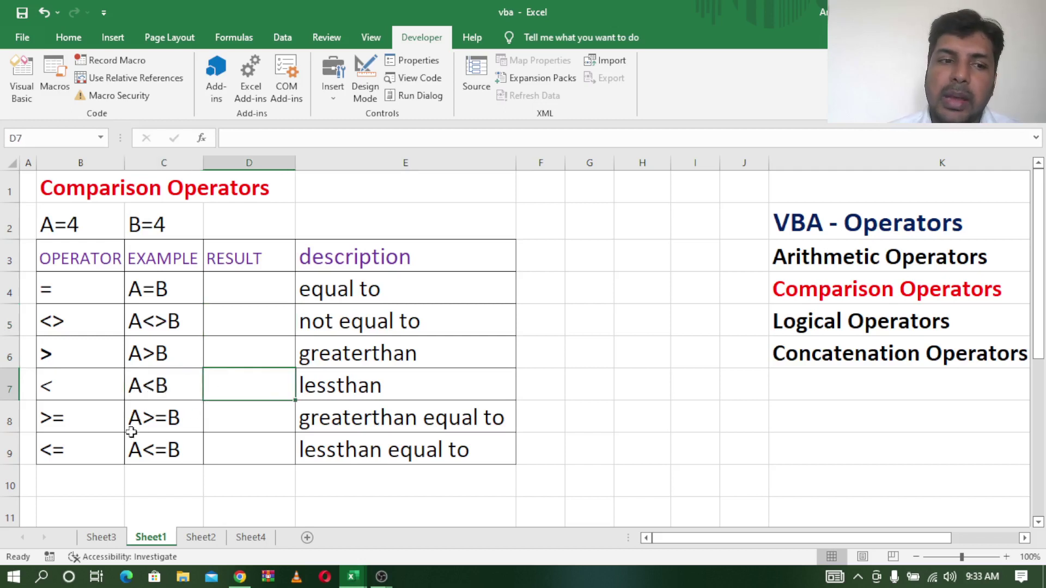
Step: Check the A>=B and A<=B examples and select the empty result cells D4:D9
click(141, 426)
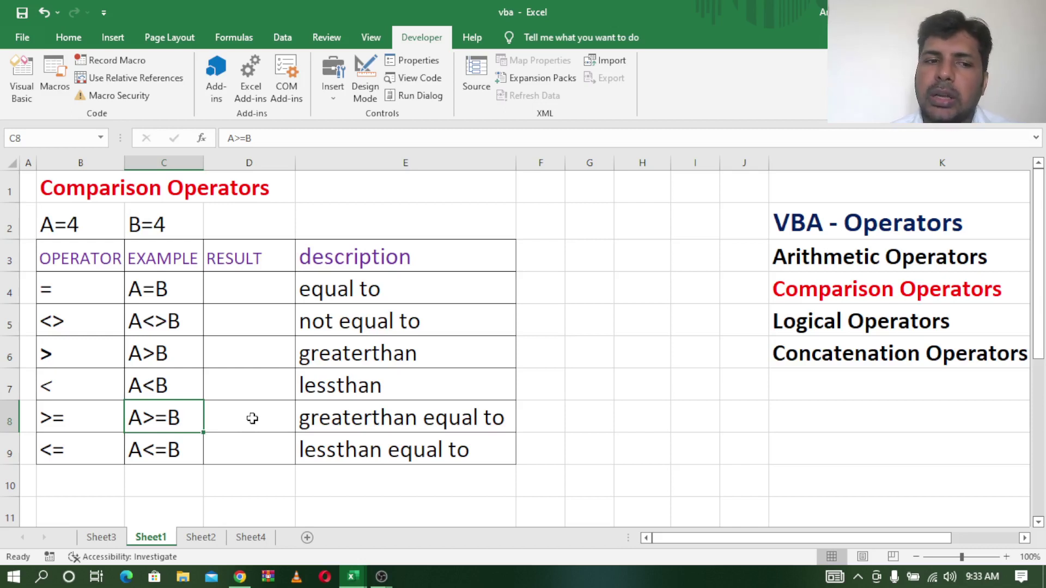
click(254, 416)
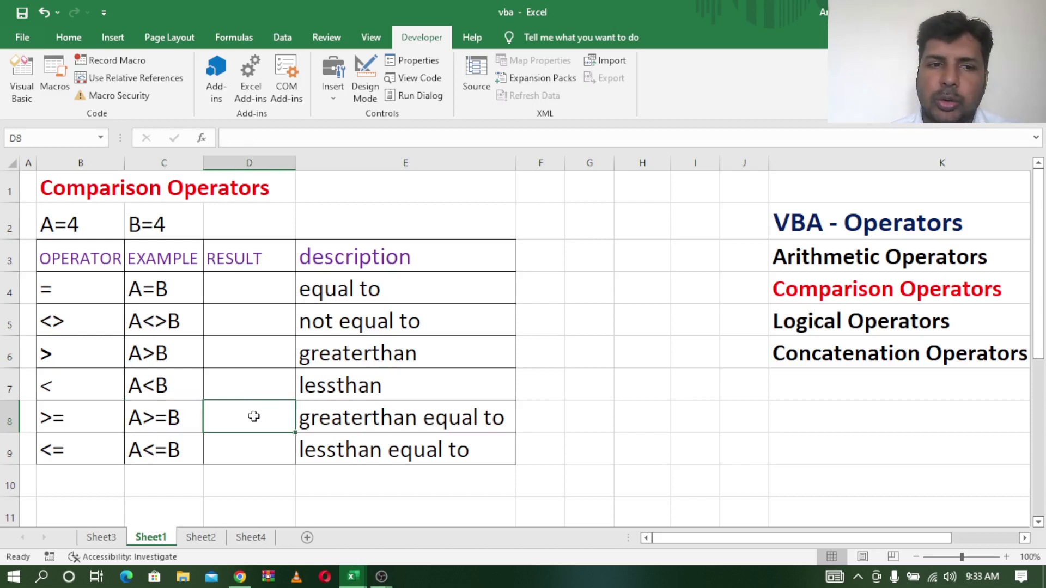
click(142, 457)
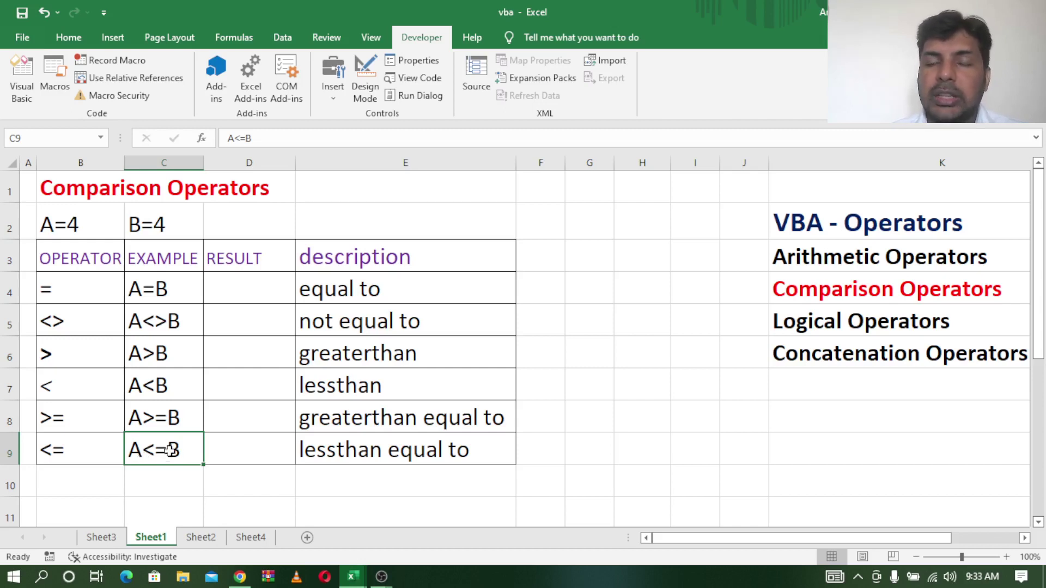
click(271, 455)
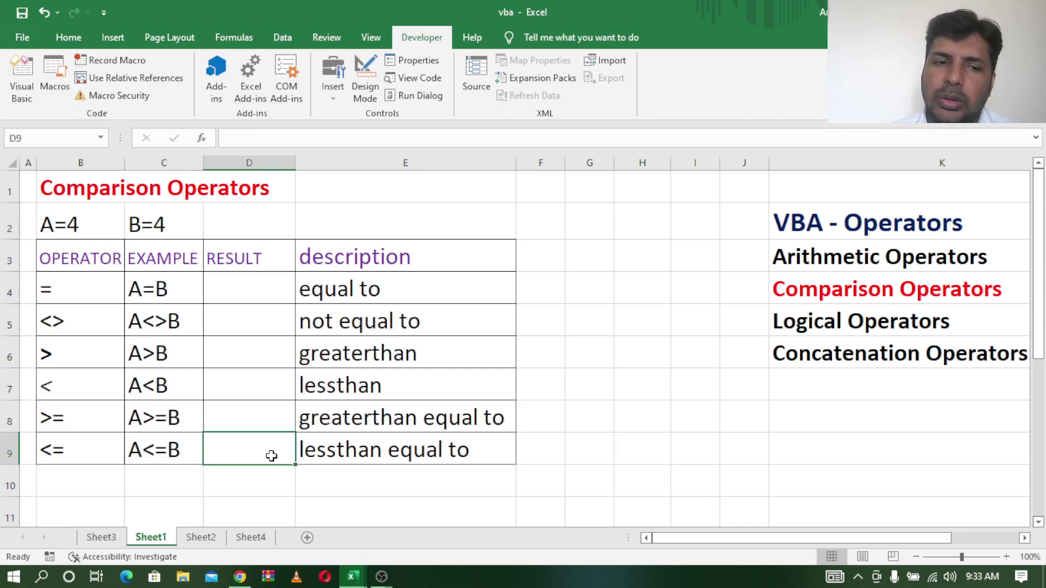
drag(263, 416, 260, 443)
click(269, 285)
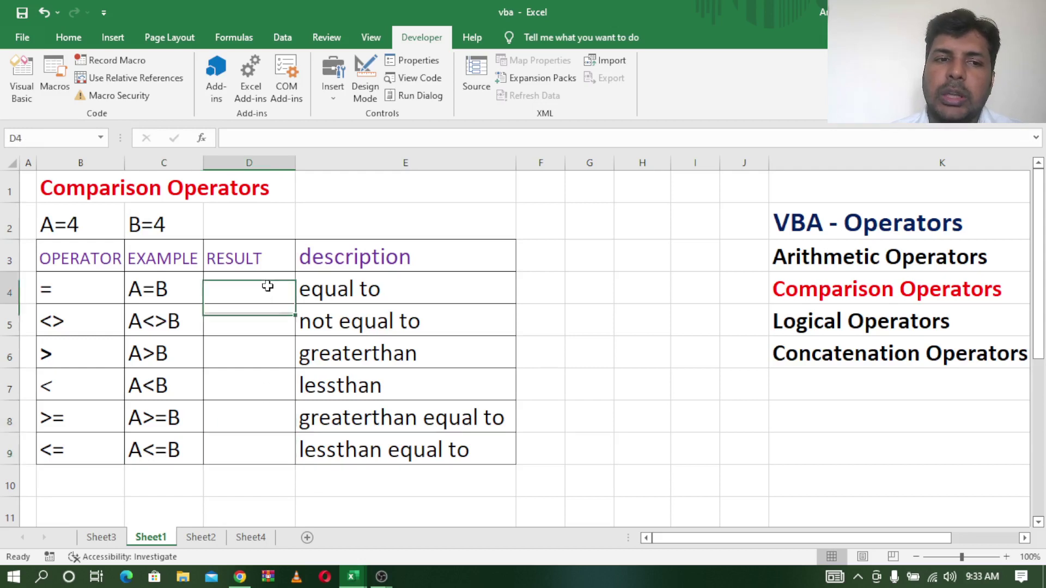
drag(257, 312, 243, 391)
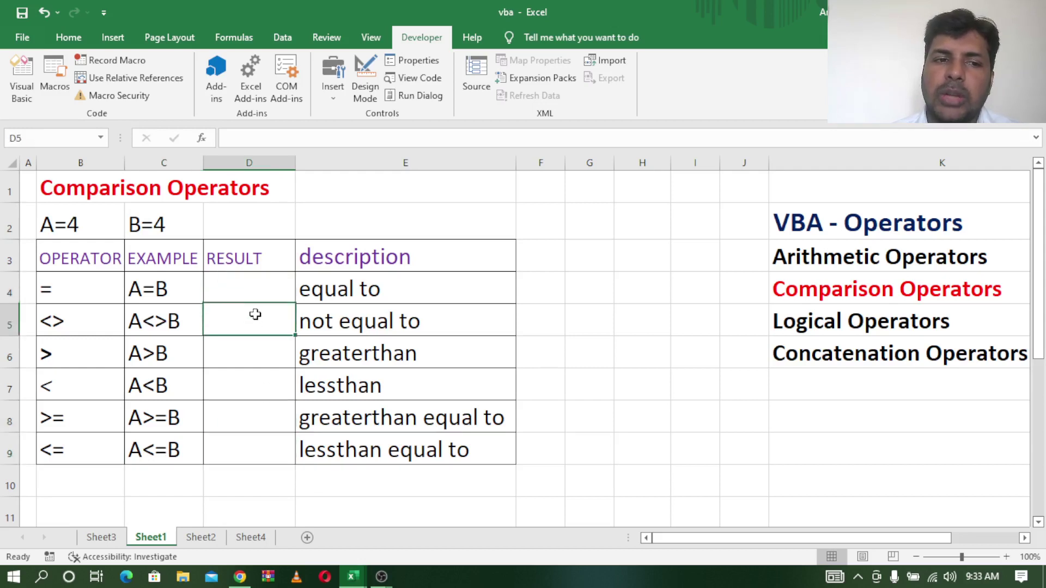
click(236, 512)
Step: Bring up the VBA editor, open the comp module's code, and reposition the window beside the sheet
mouse_move(351, 577)
click(370, 532)
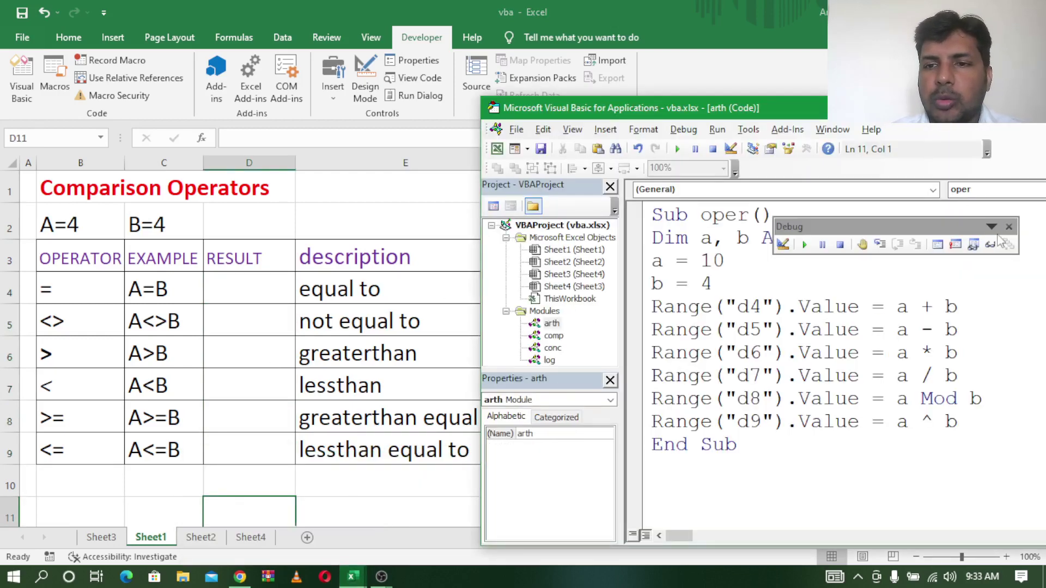
double_click(553, 336)
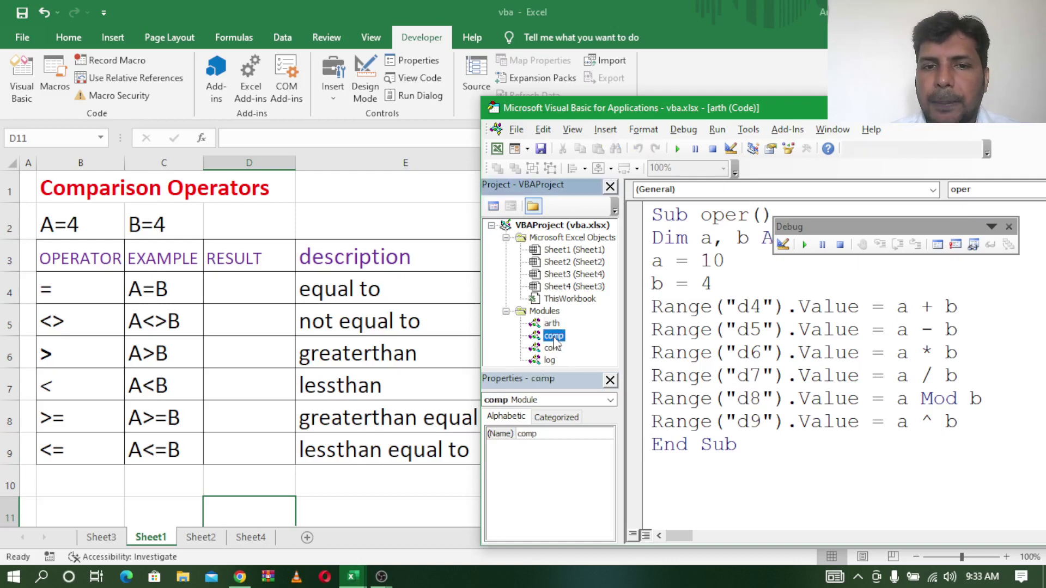
click(841, 507)
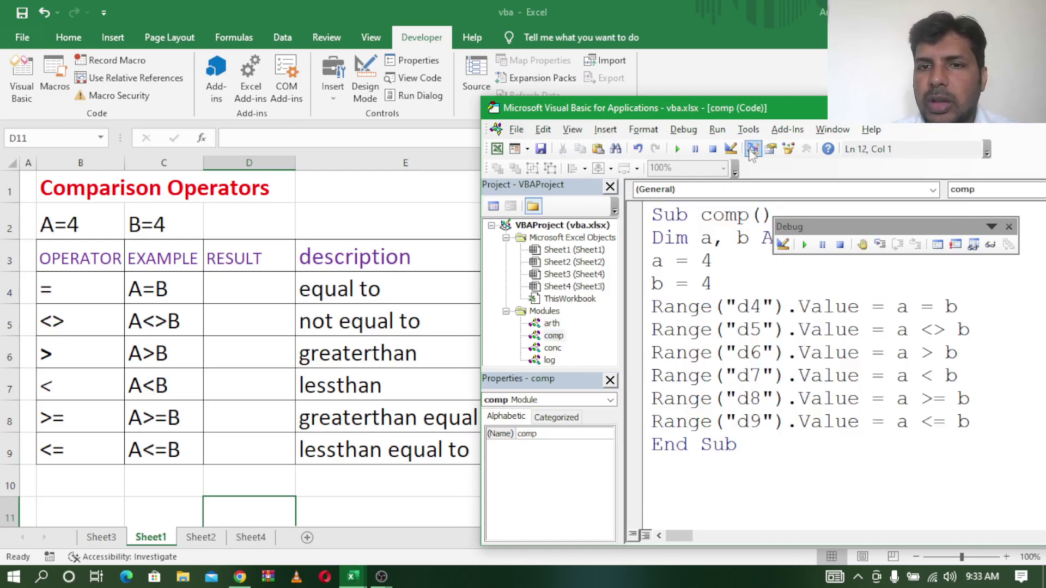
drag(769, 112, 659, 64)
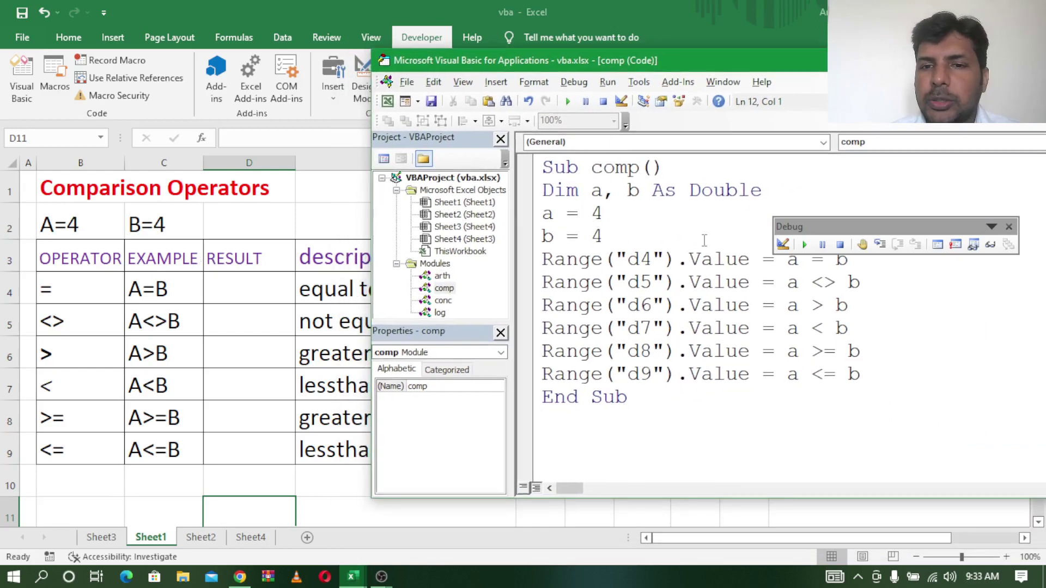
drag(708, 61, 708, 91)
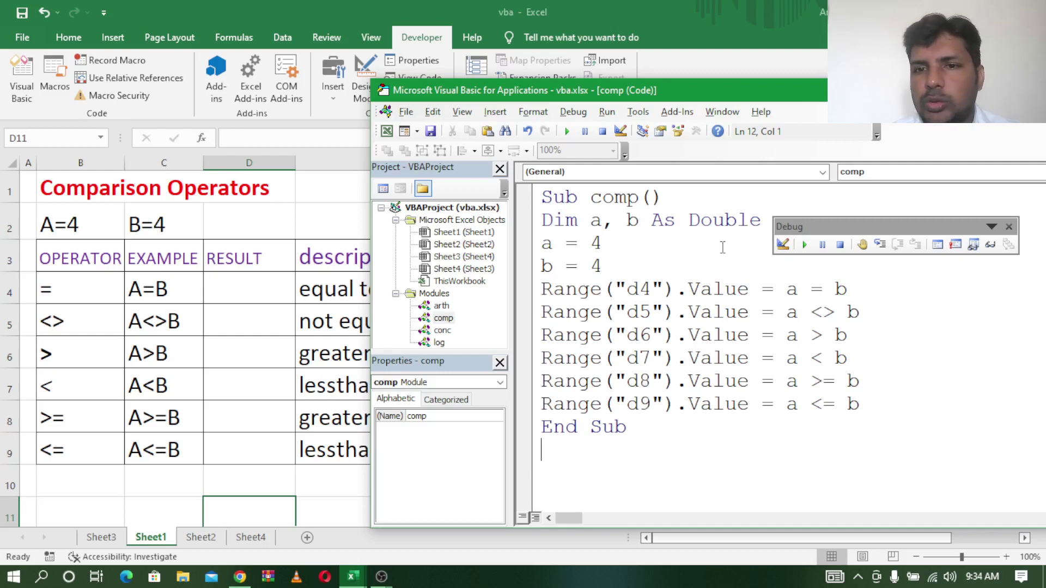
Step: Step Into comp from Sub comp() through End Sub, writing TRUE, FALSE, FALSE, FALSE, TRUE, TRUE to D4:D9
click(880, 245)
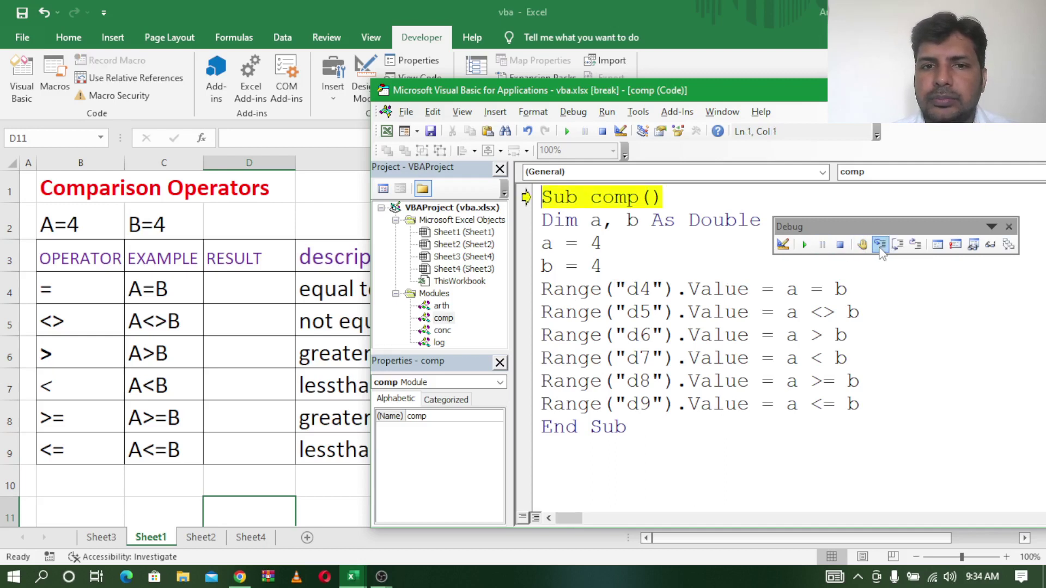
click(881, 245)
click(880, 245)
click(880, 245)
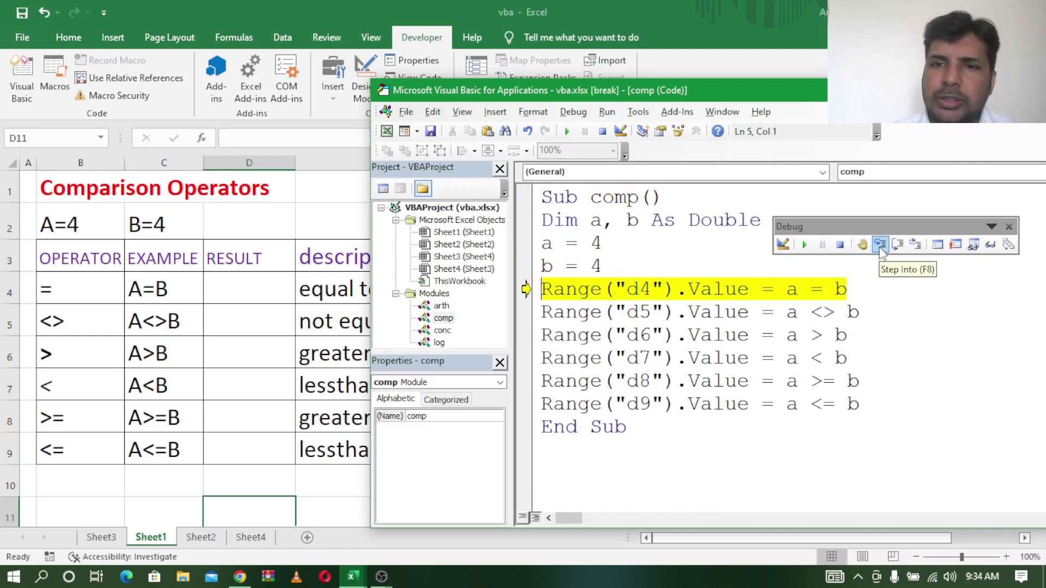
click(880, 245)
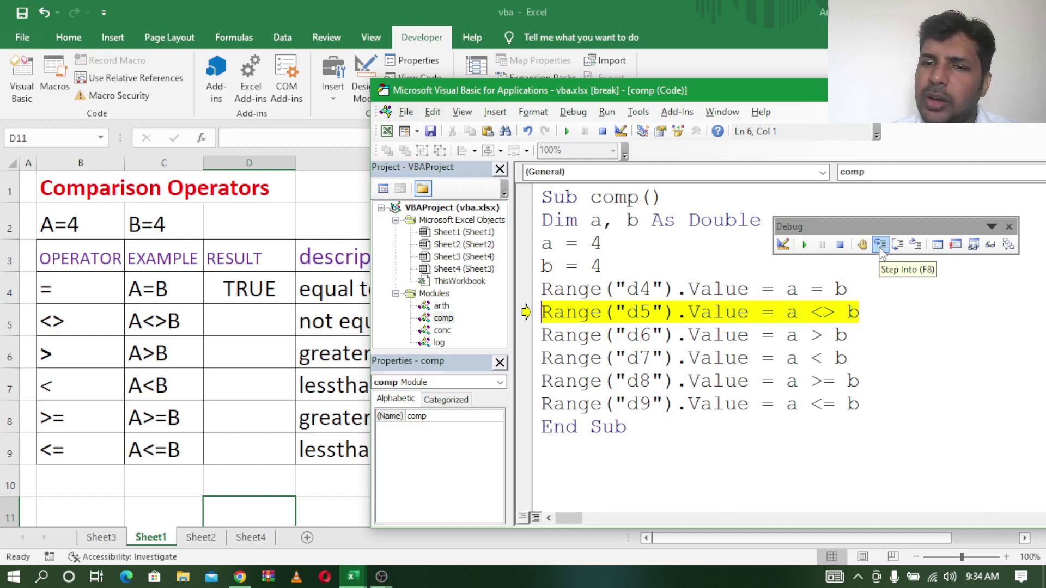
click(880, 246)
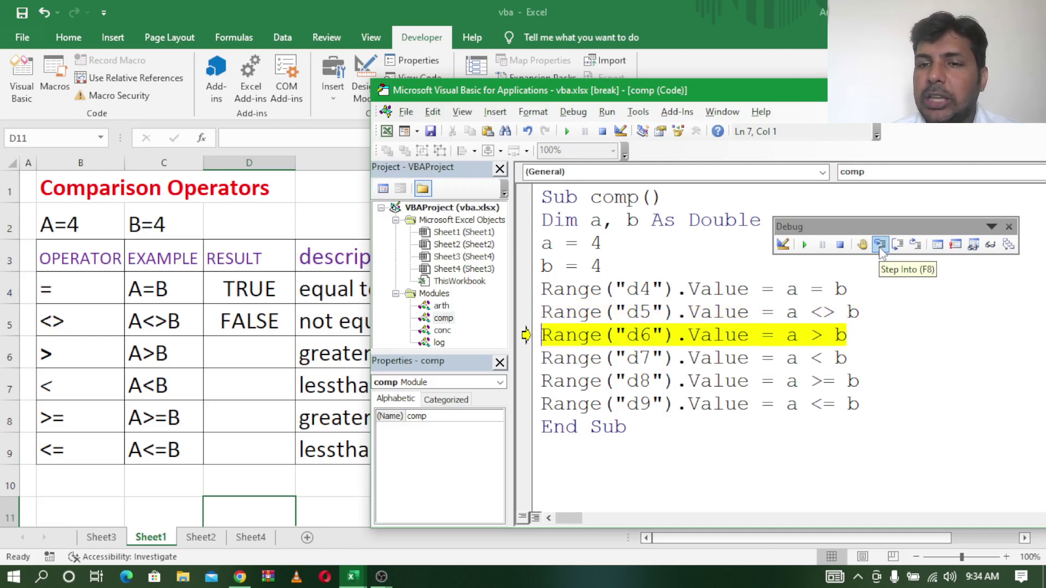
click(880, 246)
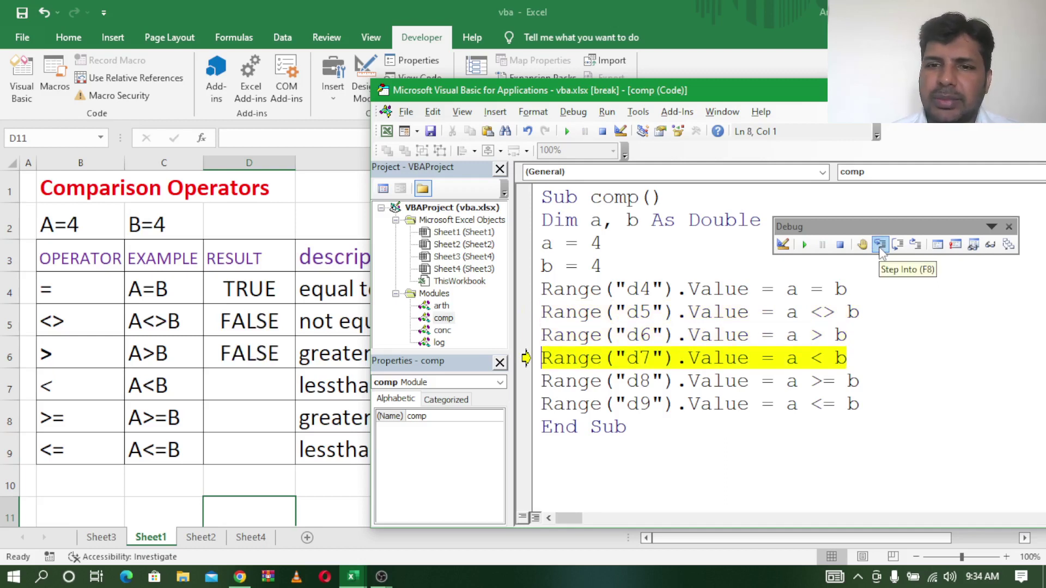
click(881, 246)
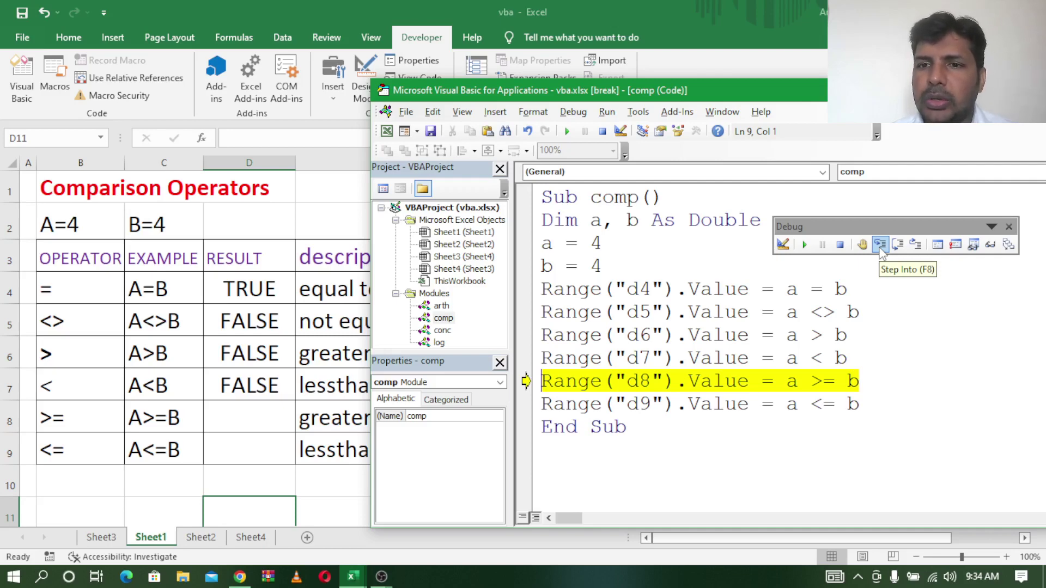
click(881, 245)
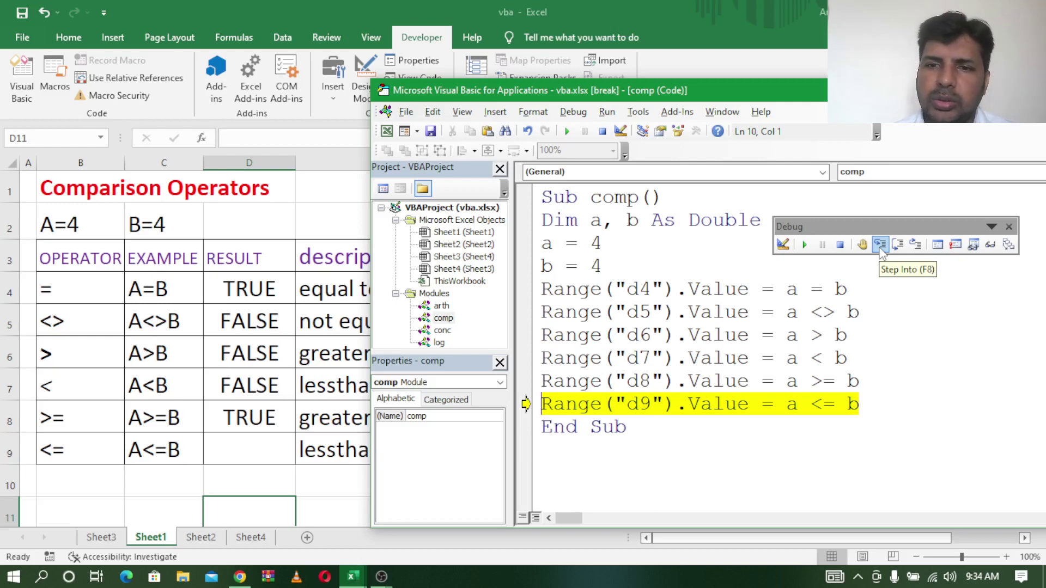
click(880, 245)
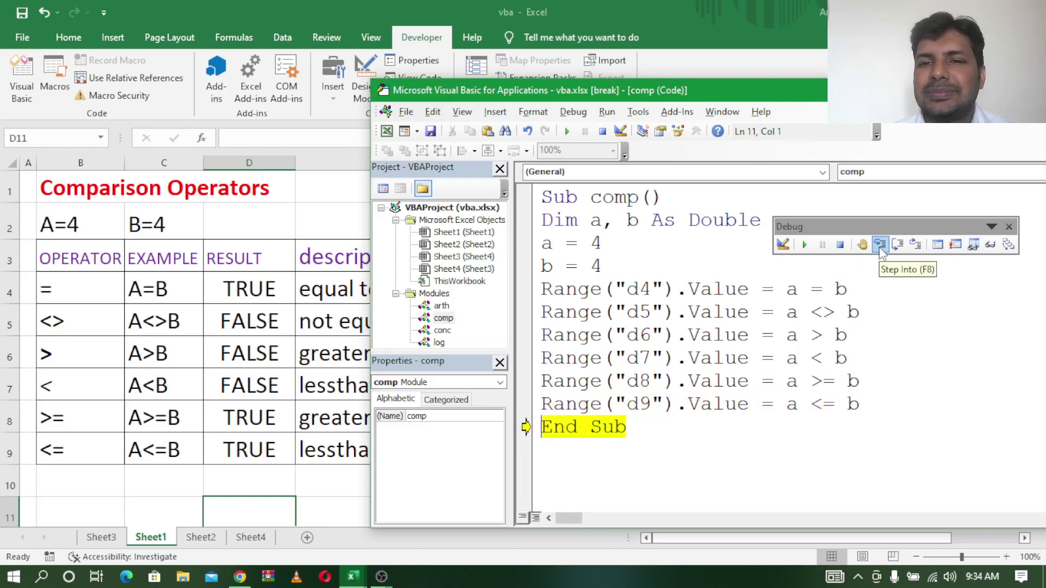
click(879, 246)
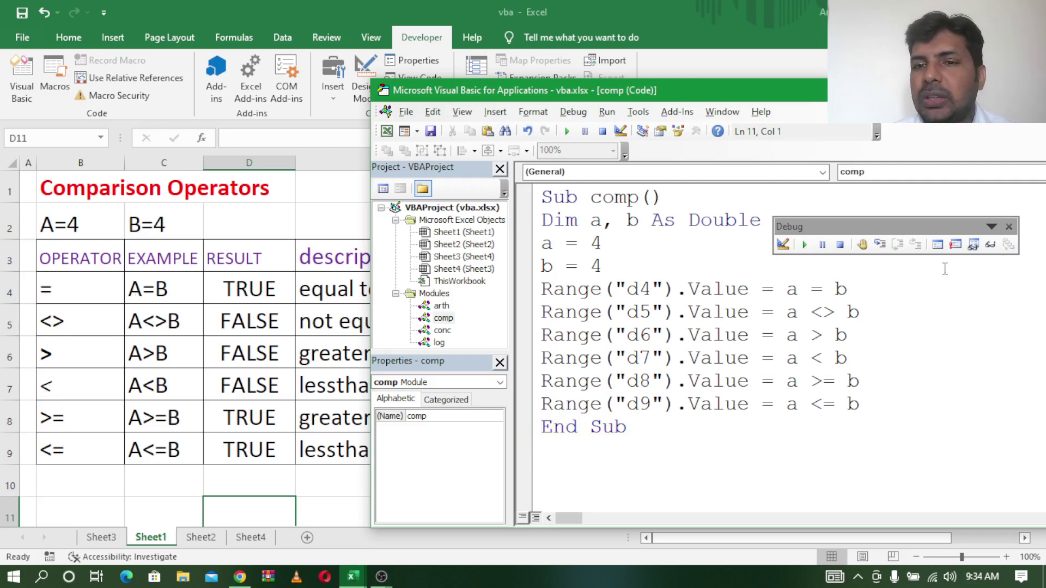
Step: Review the comparison operator cells down column B, ending at <= in B9
click(52, 292)
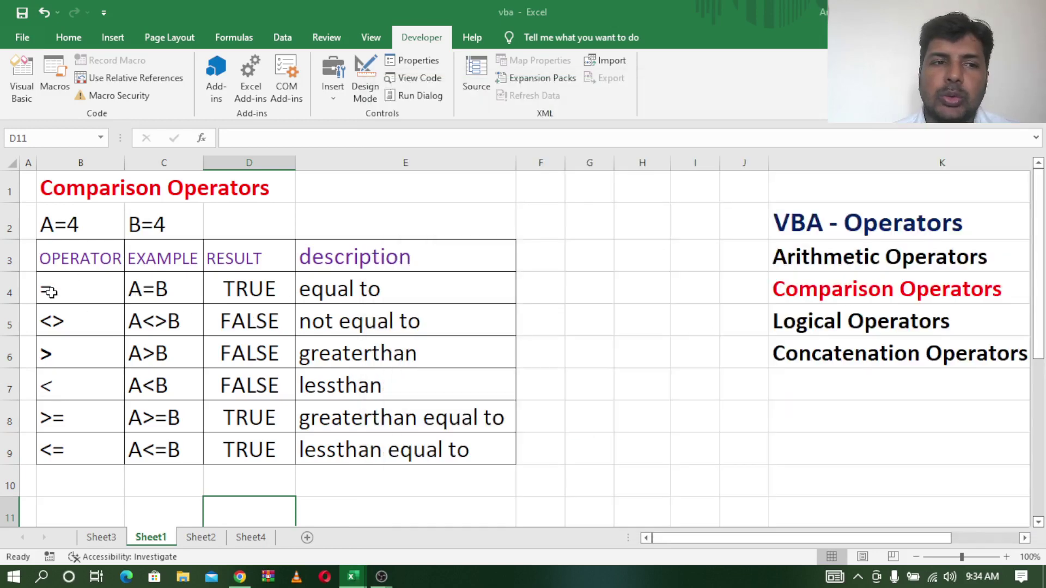
click(58, 324)
click(55, 355)
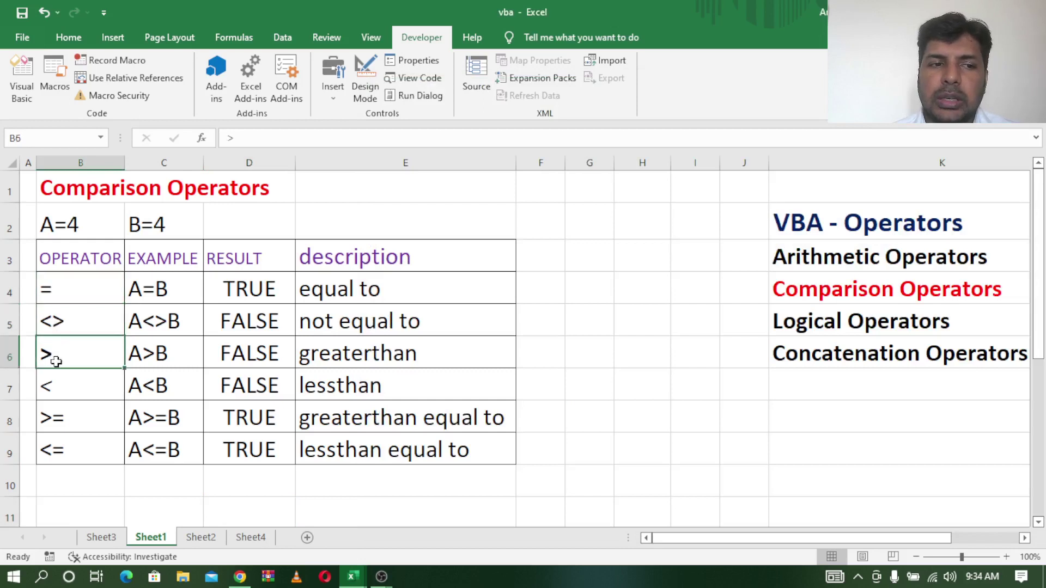
click(61, 387)
click(66, 414)
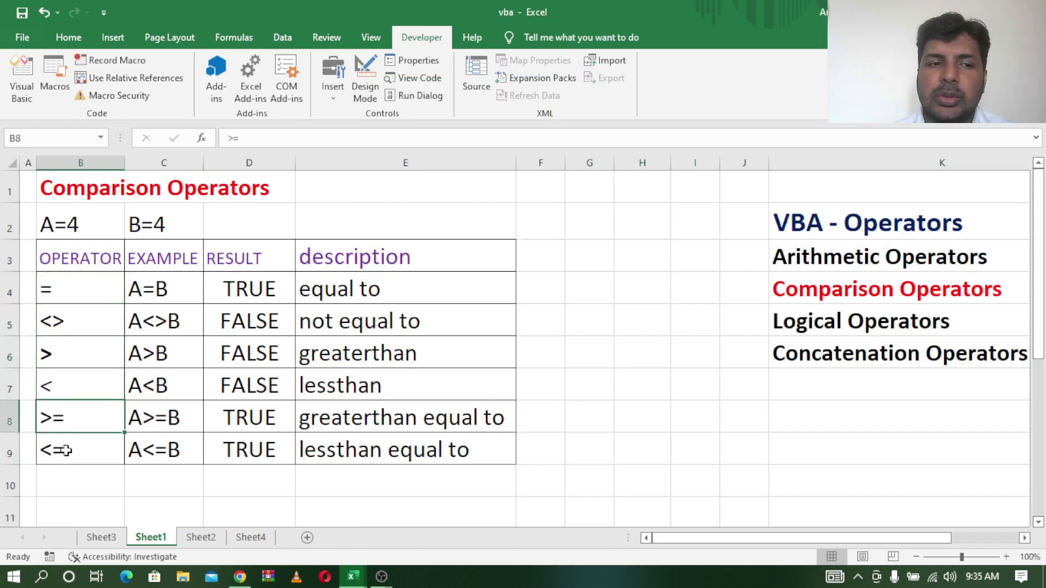
click(65, 450)
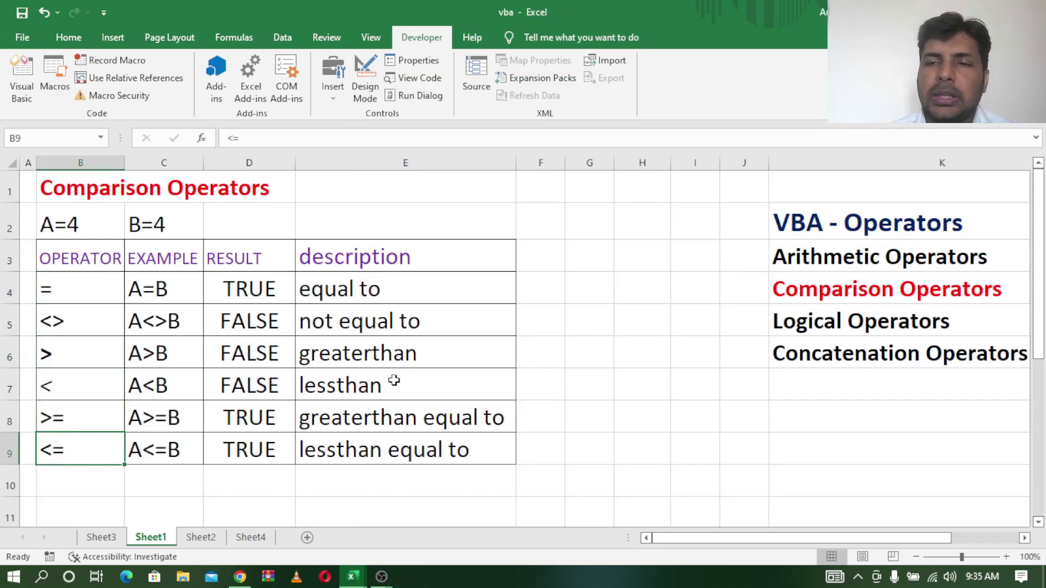
mouse_move(352, 577)
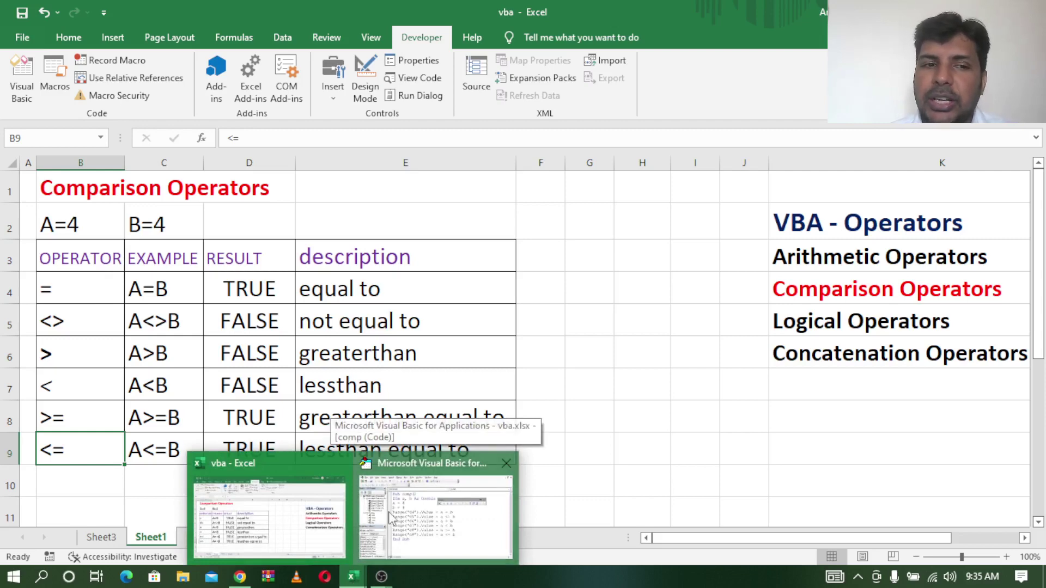
Step: Move to Sheet2 and review its and, or, not and xor operator cells
click(389, 517)
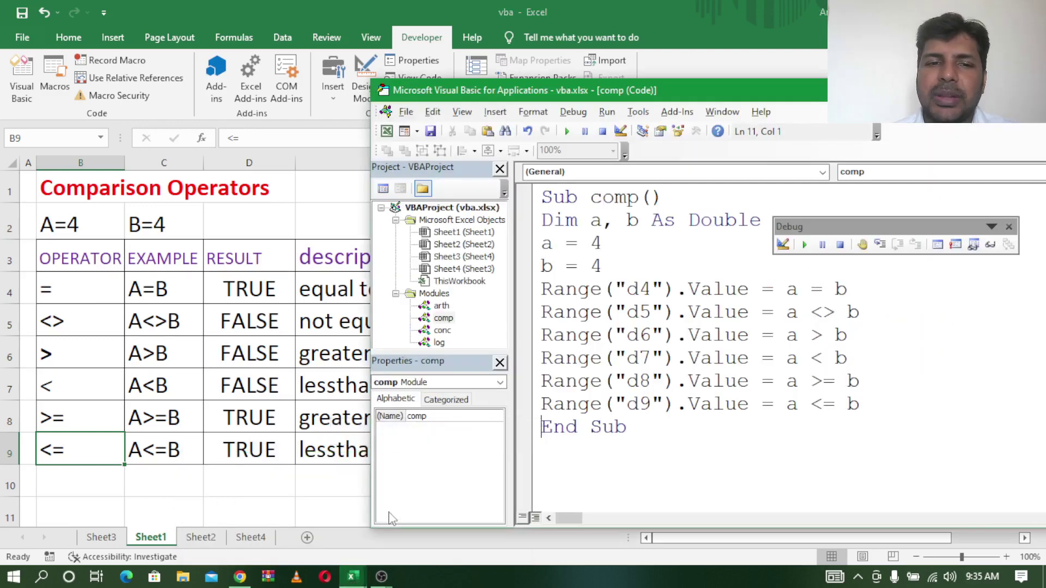
click(210, 471)
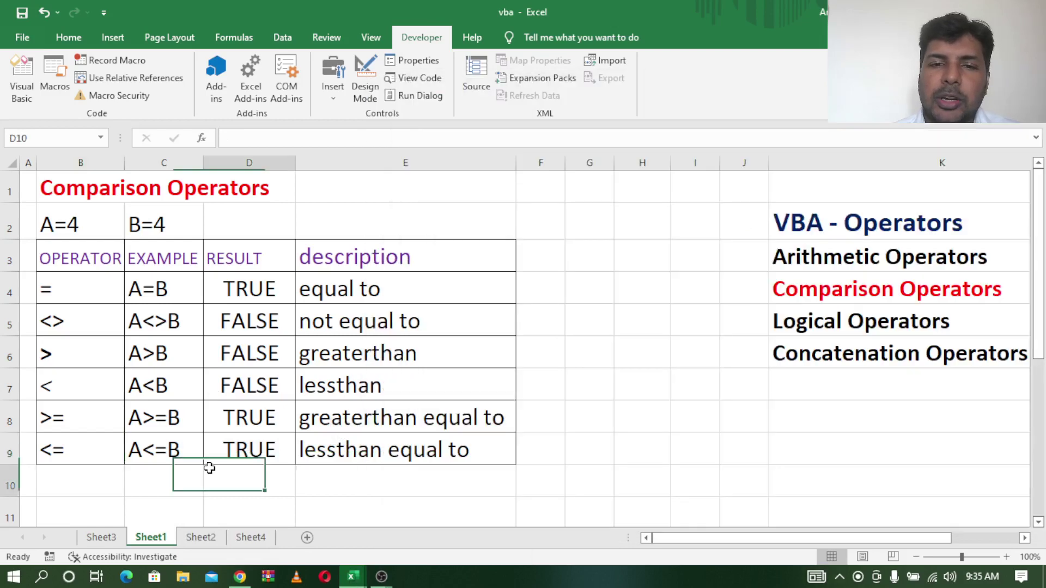
click(201, 537)
click(169, 199)
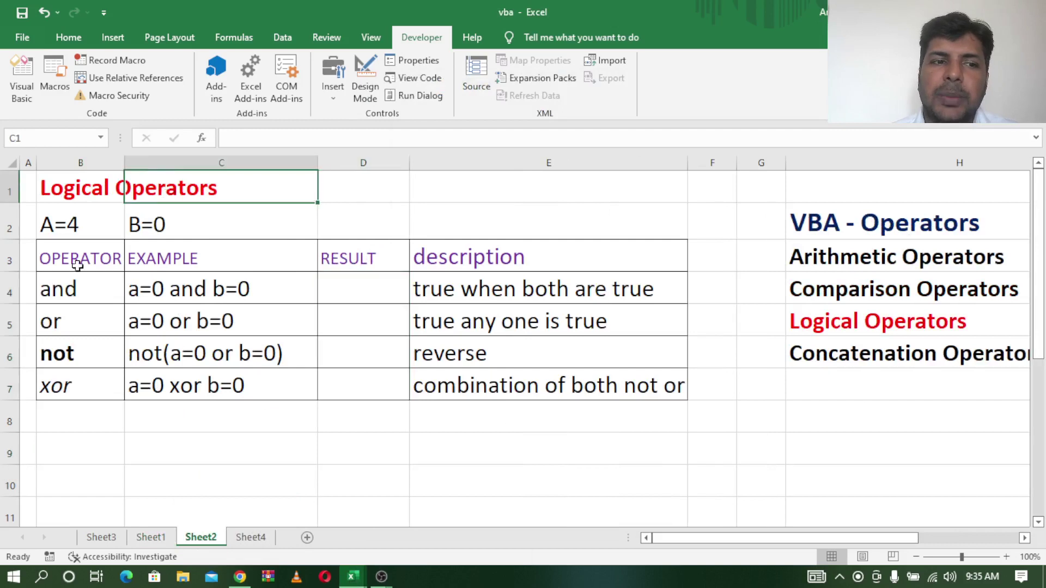
click(72, 292)
click(72, 321)
click(71, 355)
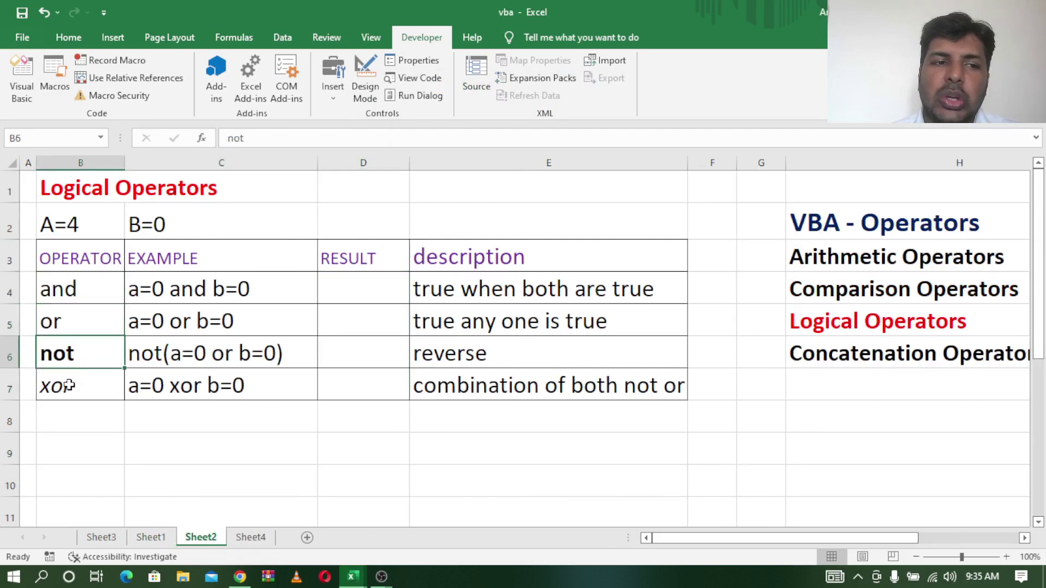
click(68, 387)
mouse_move(351, 577)
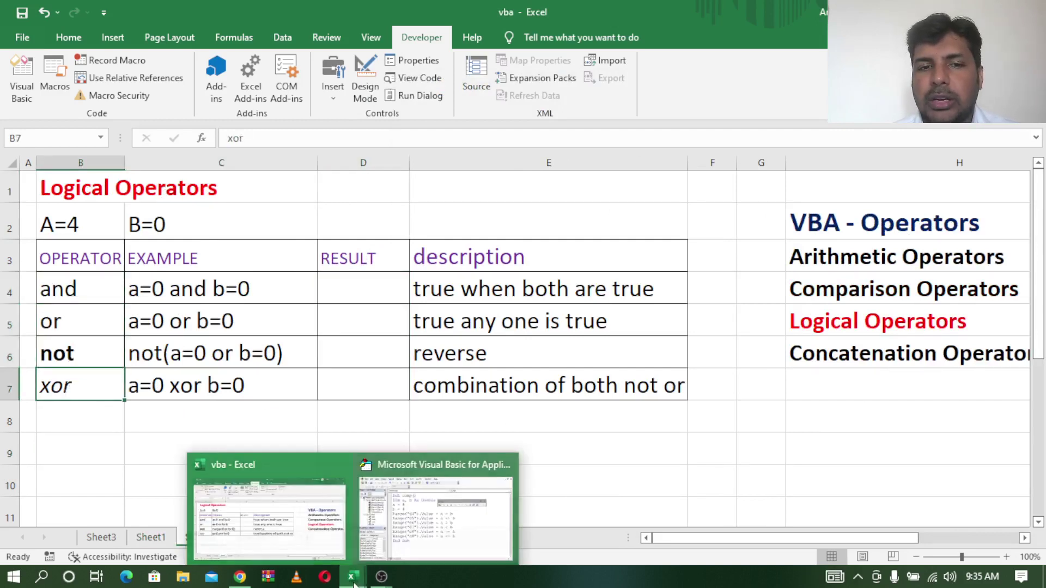
Step: Open the log module's code in the VBA editor, then return to the worksheet
click(430, 517)
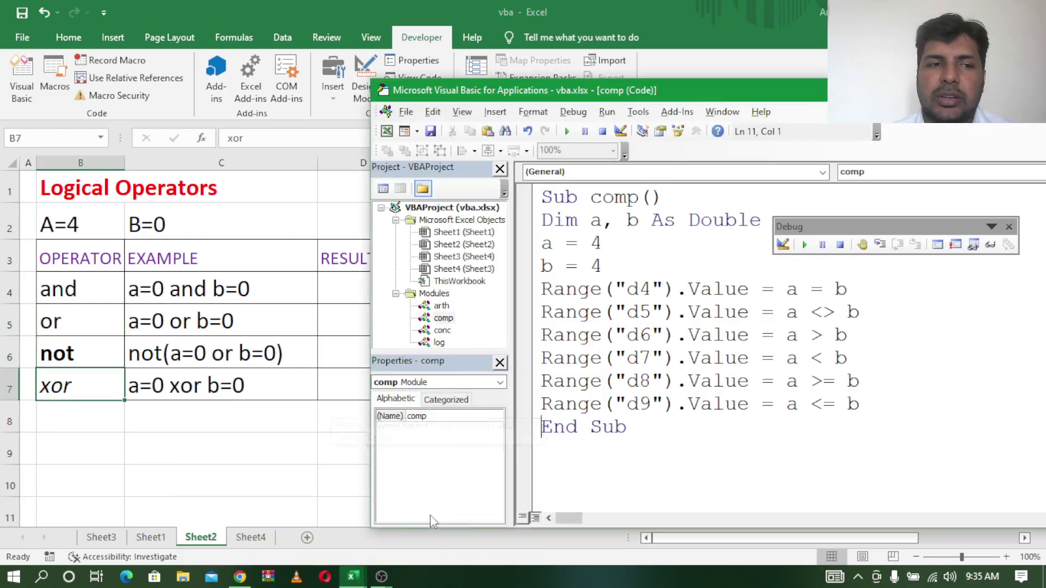
double_click(438, 343)
click(784, 458)
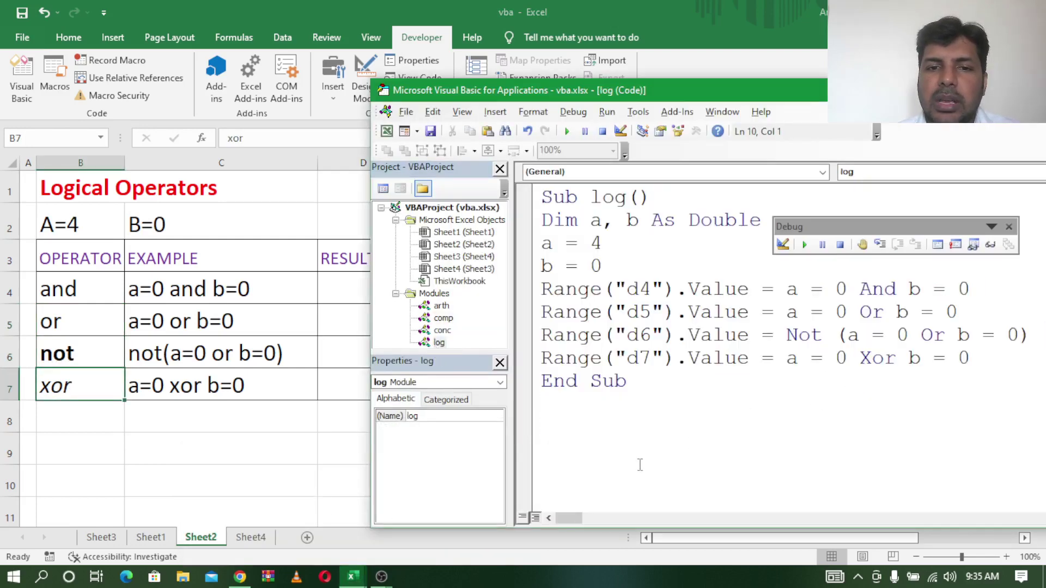
click(263, 197)
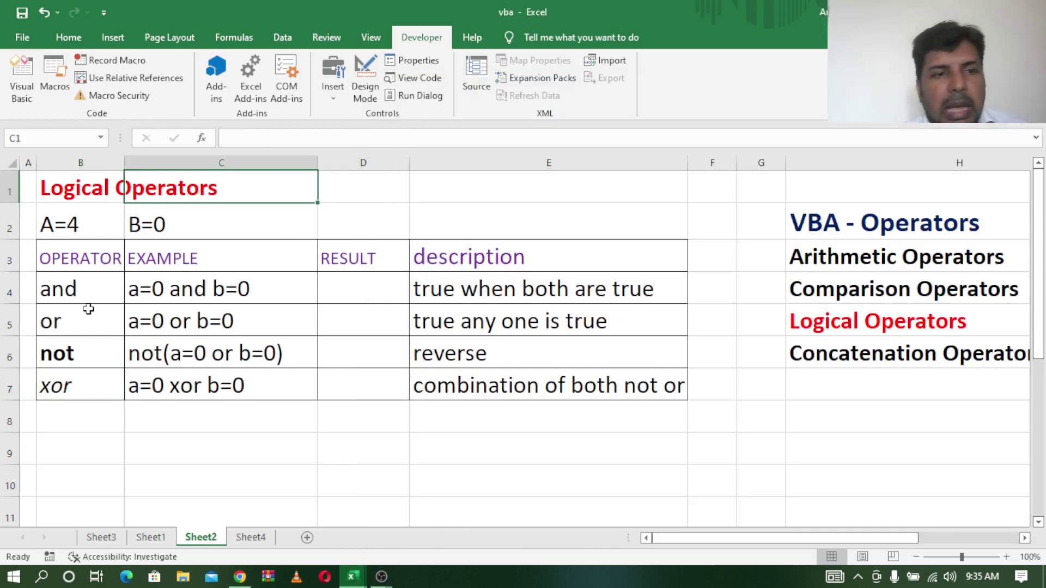
click(75, 296)
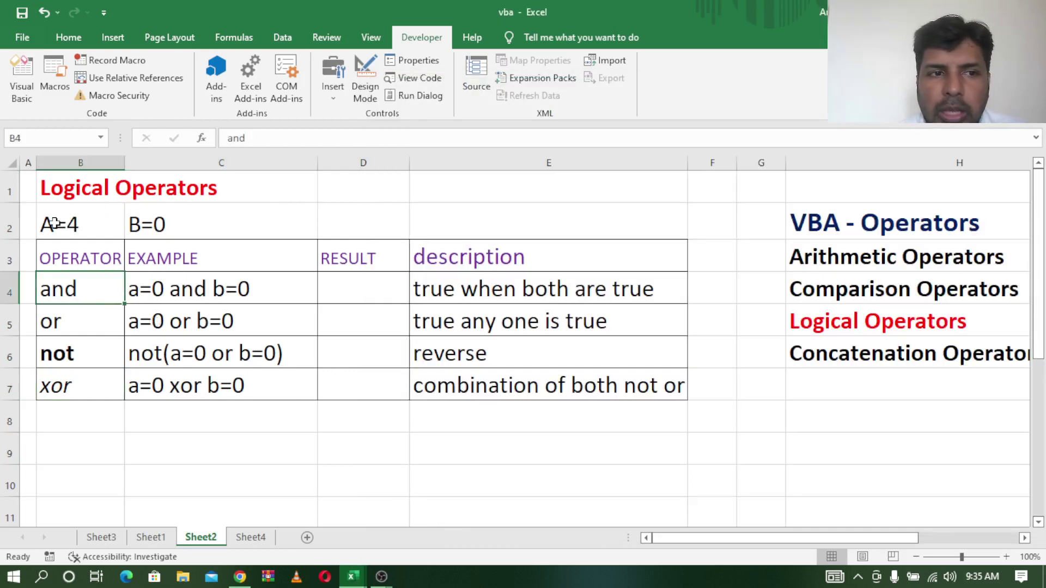
click(155, 217)
click(77, 224)
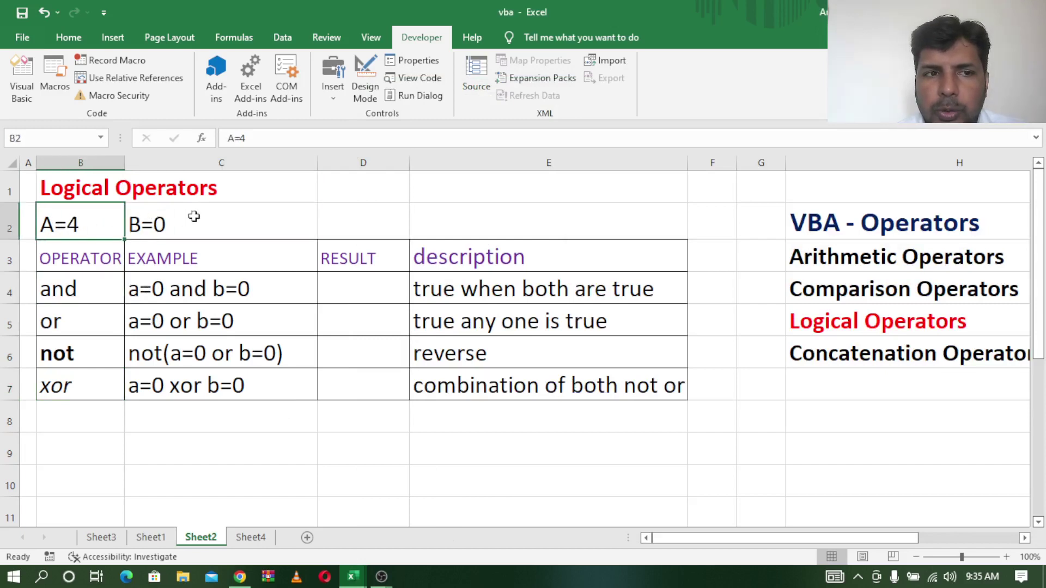
click(194, 215)
click(180, 291)
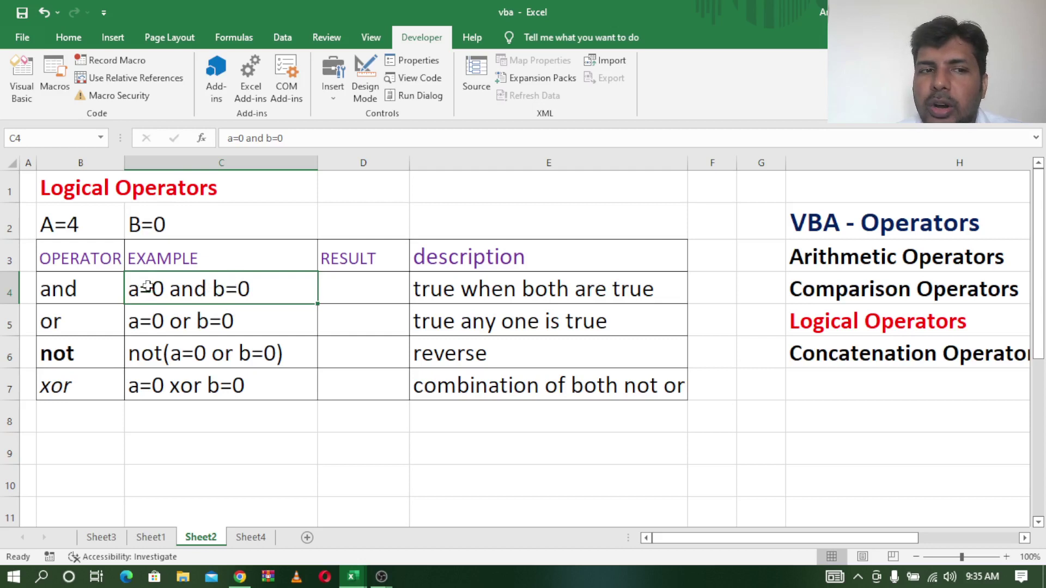
click(368, 281)
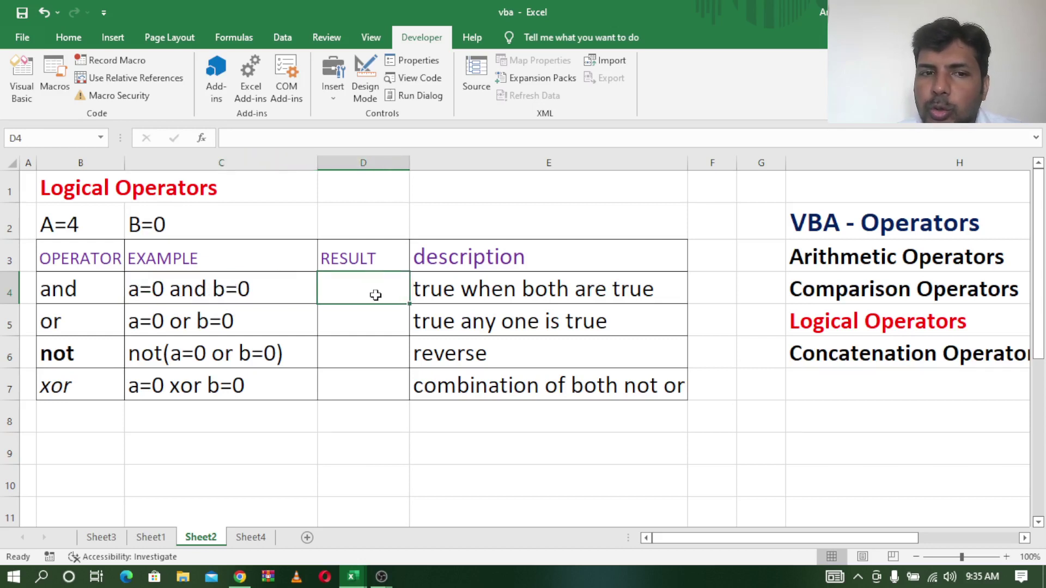
click(531, 292)
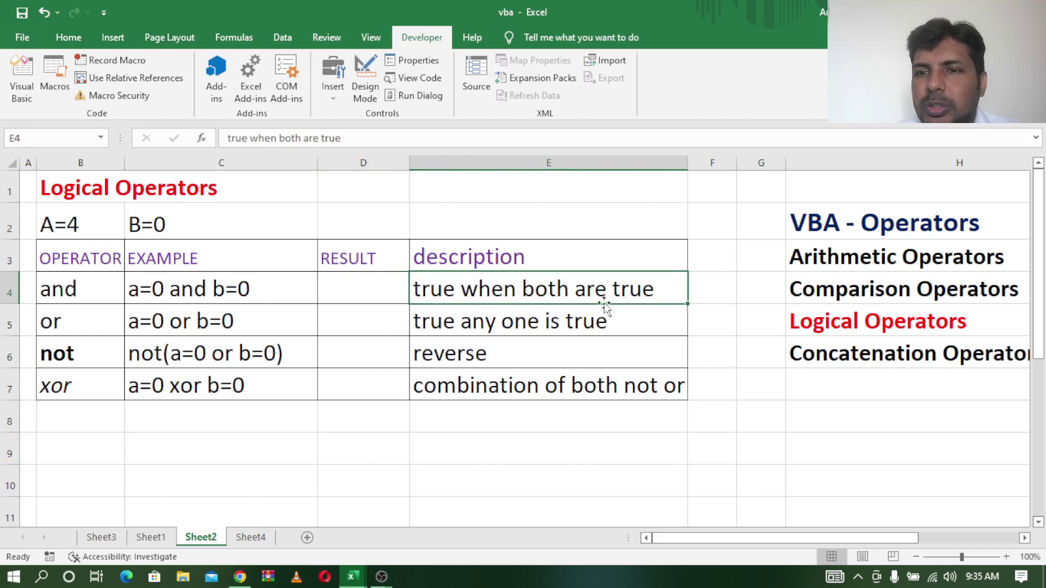
click(347, 294)
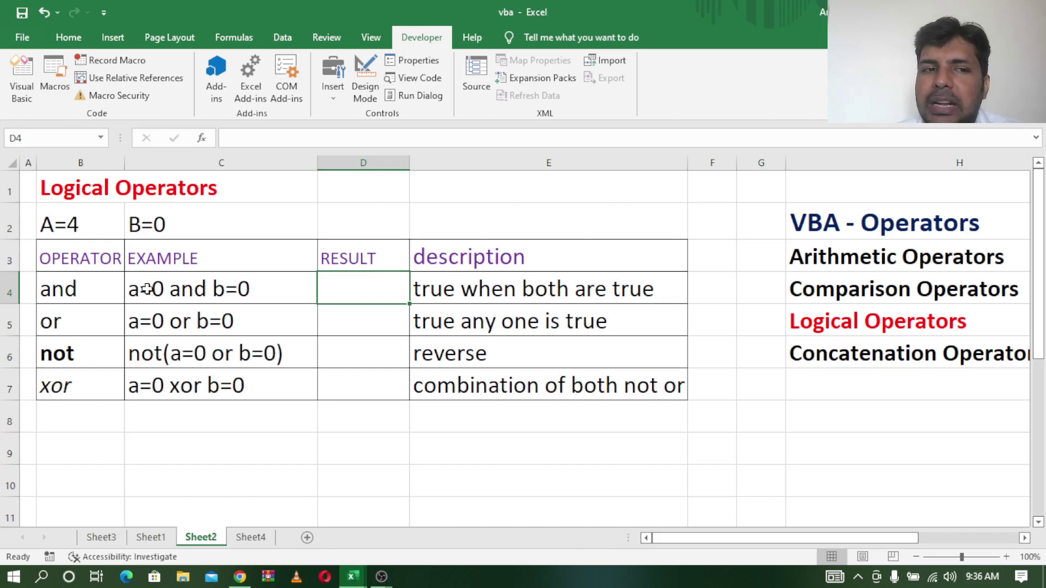
click(229, 322)
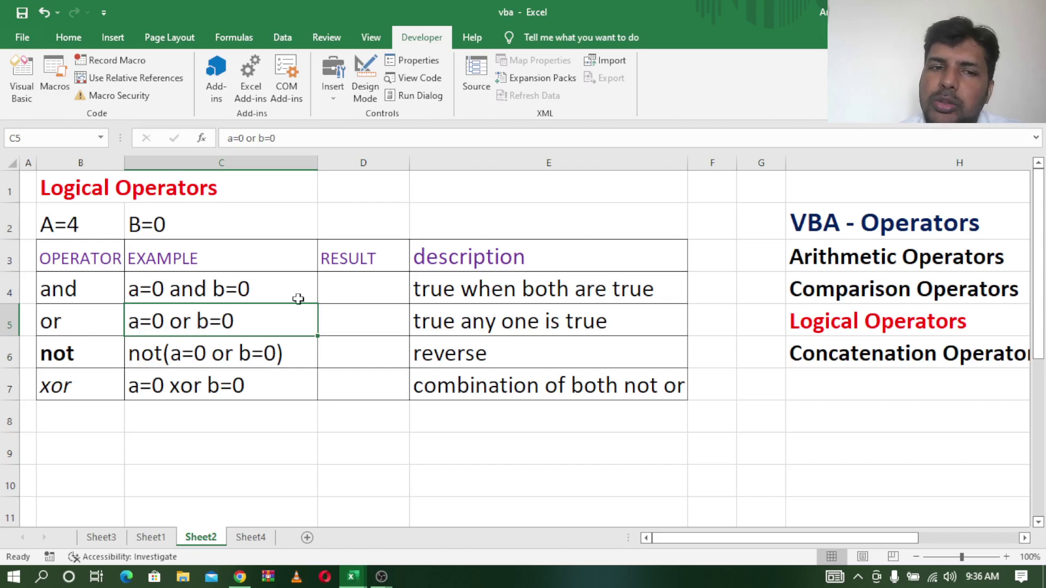
click(368, 329)
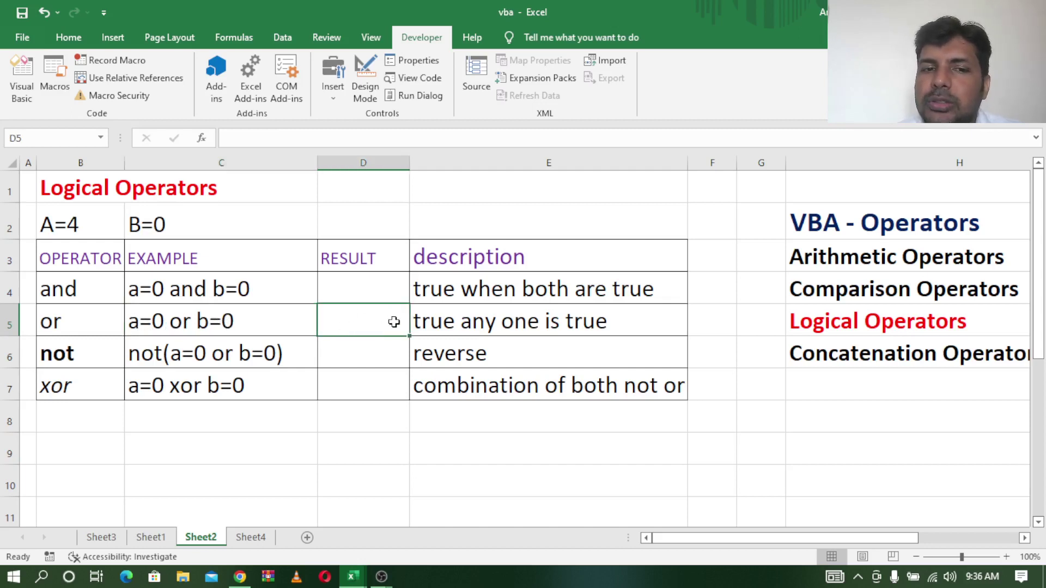
click(370, 290)
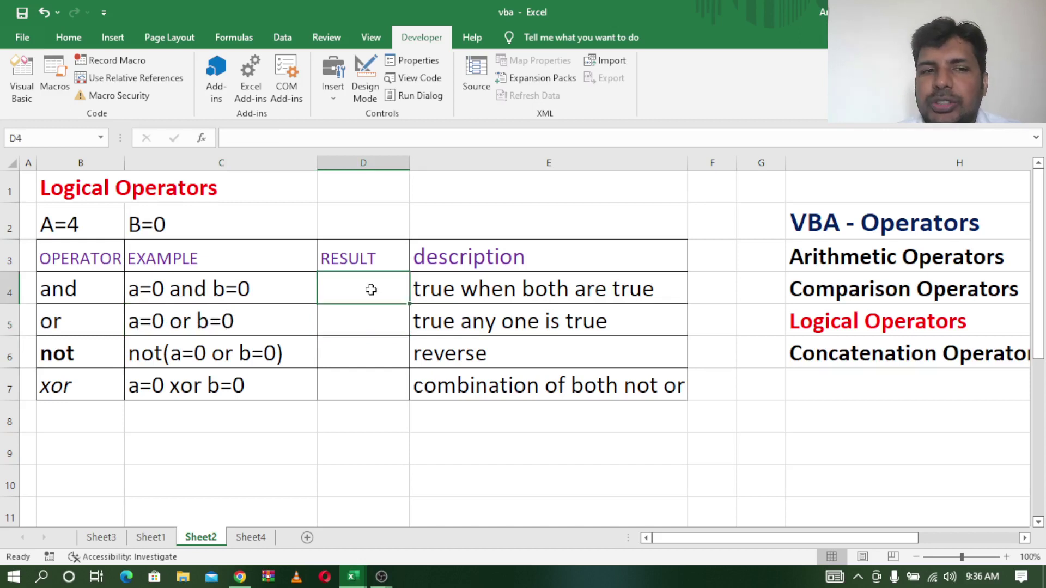
click(88, 293)
click(83, 321)
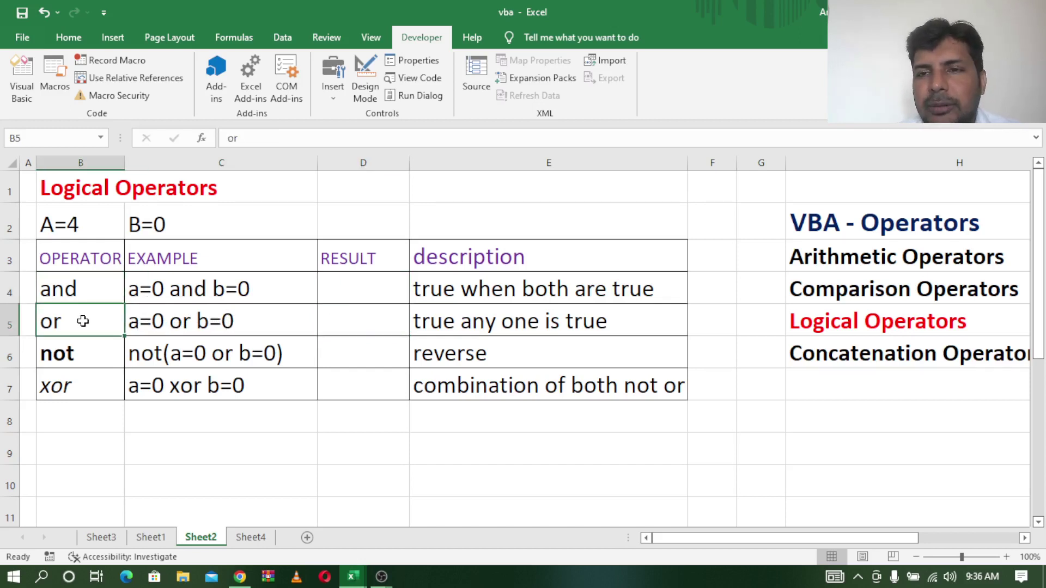
click(169, 354)
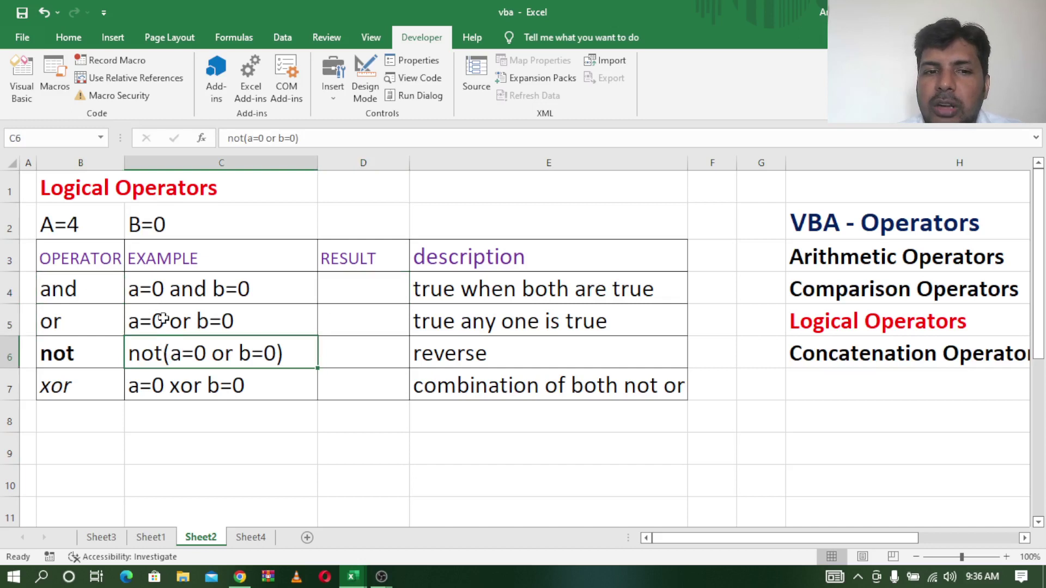
click(163, 319)
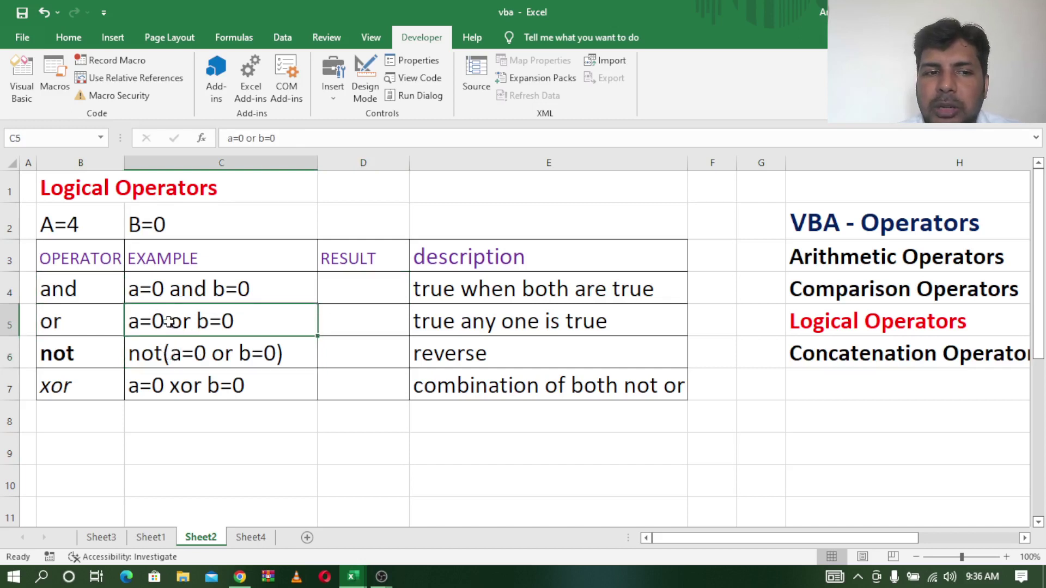
click(359, 316)
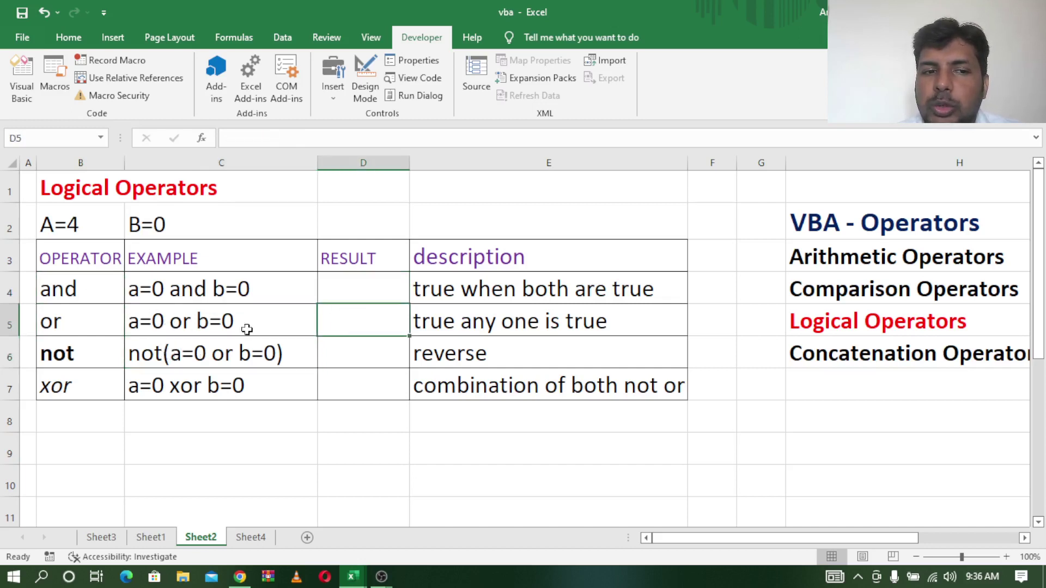
click(230, 322)
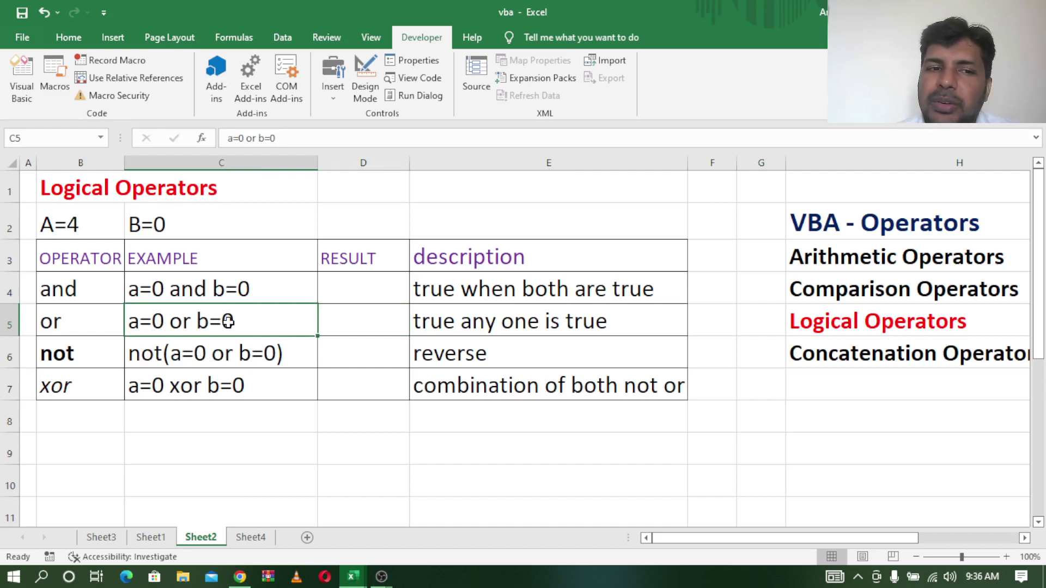
click(358, 353)
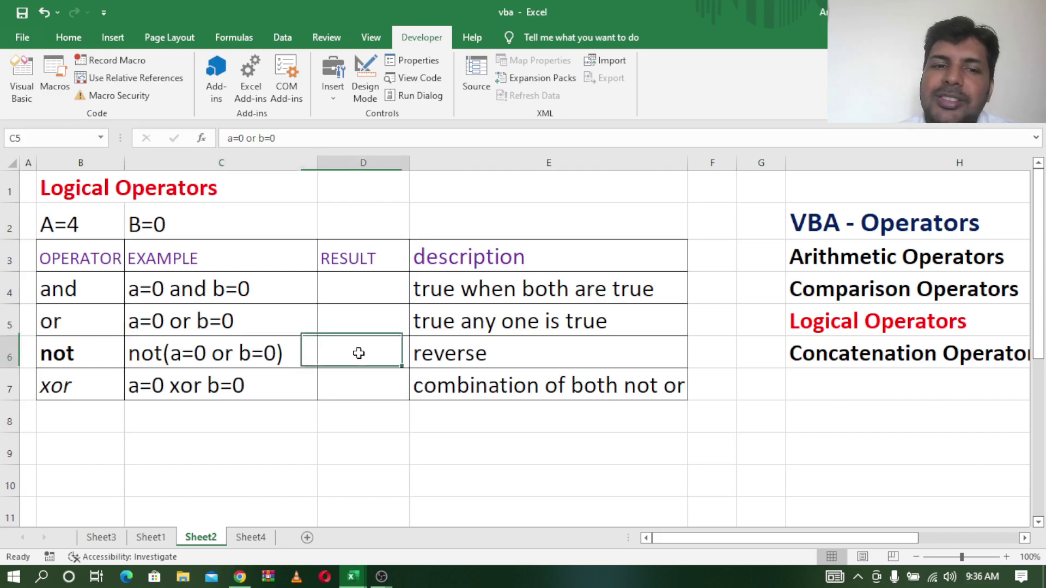
click(163, 391)
click(548, 379)
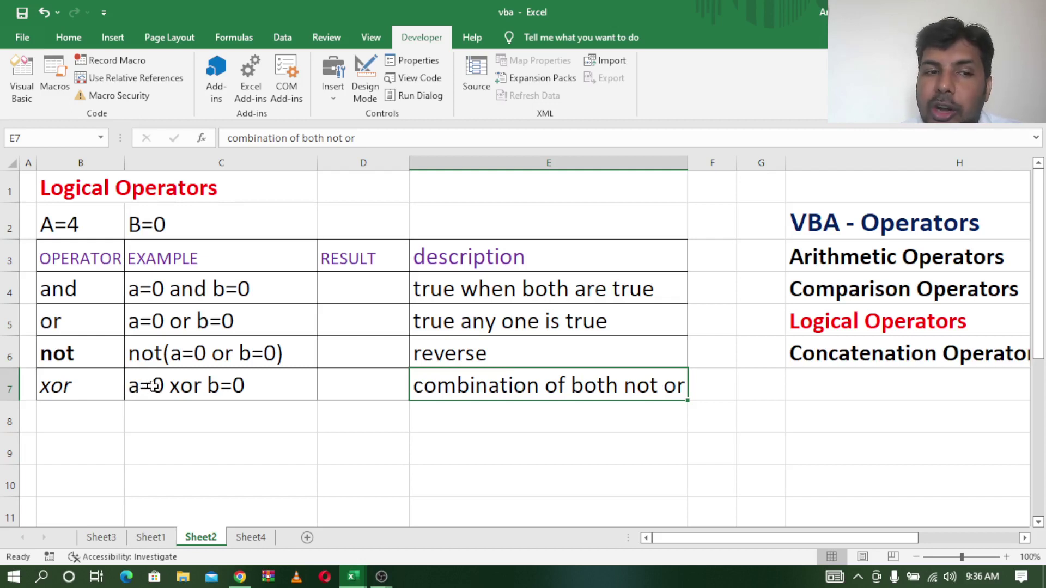
click(146, 351)
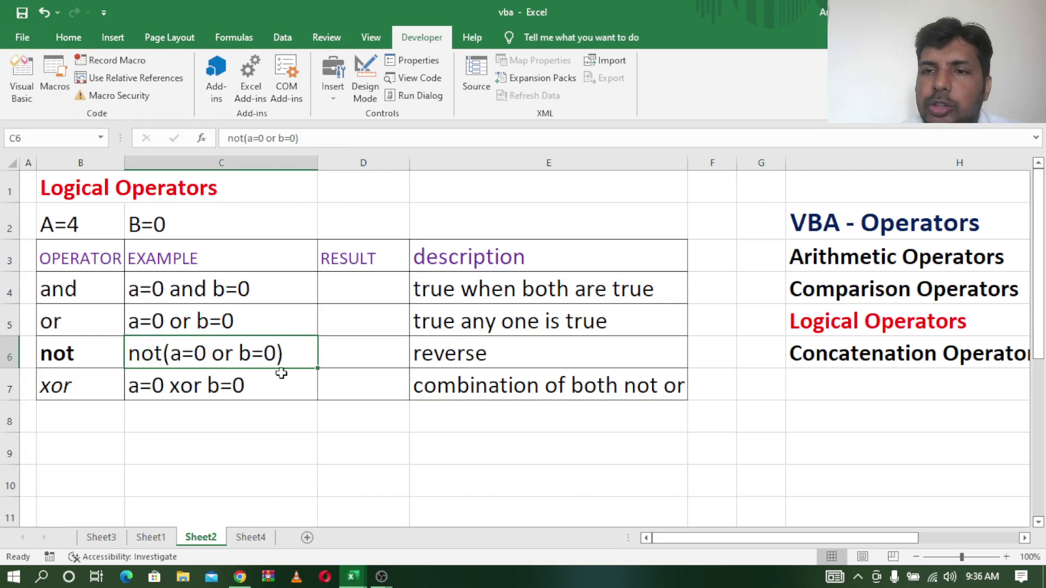
click(136, 389)
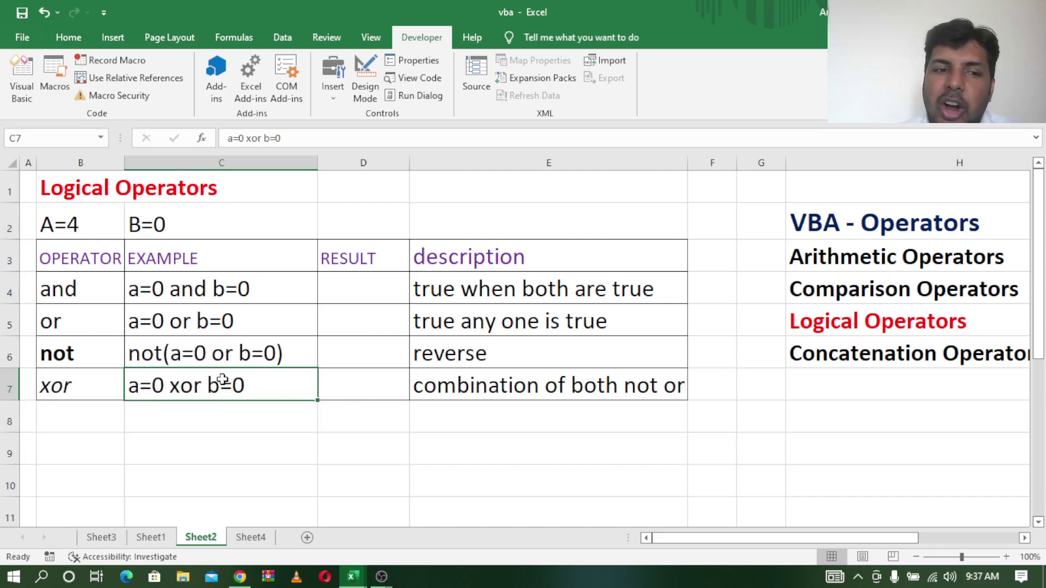
click(371, 387)
mouse_move(352, 577)
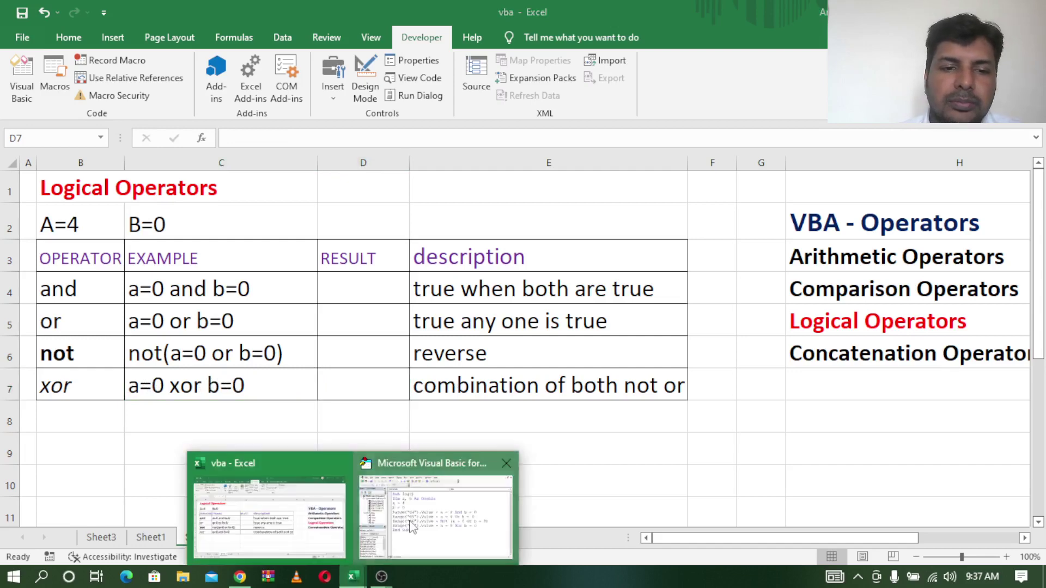
Step: Reposition the VBA editor window and move the Debug toolbar away from the code
click(413, 526)
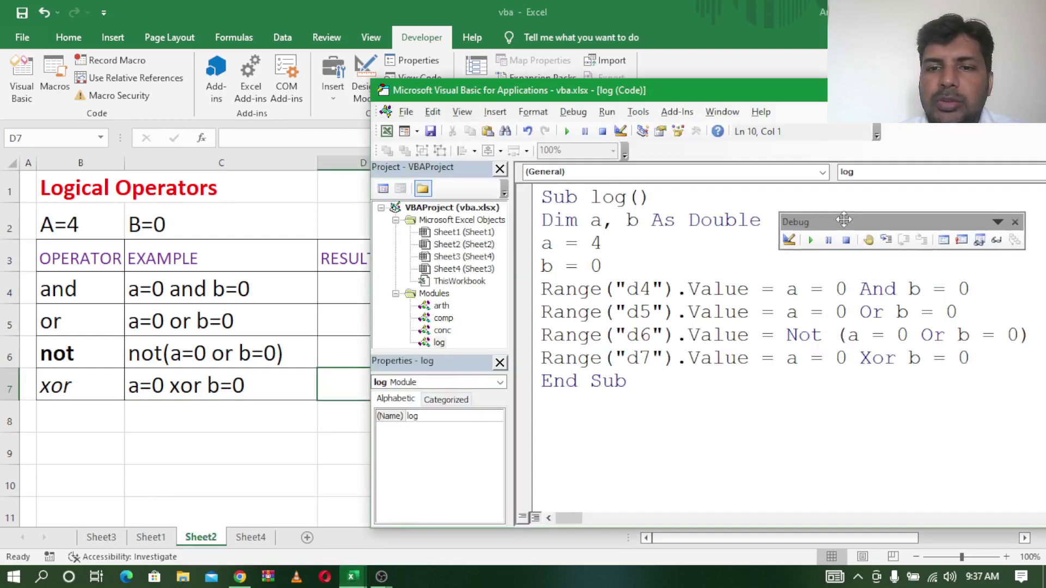
drag(828, 227, 844, 210)
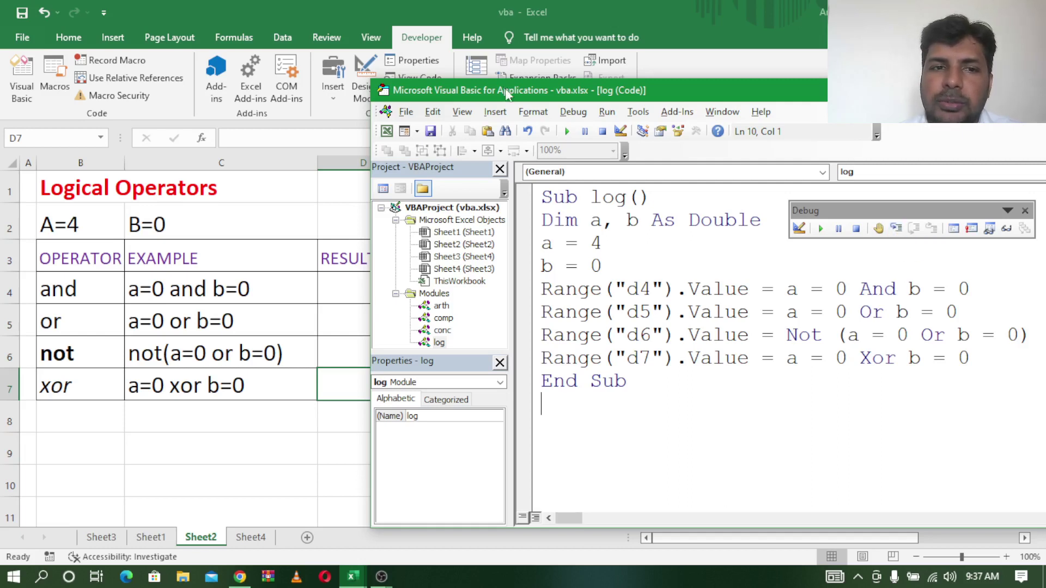
drag(507, 93, 554, 94)
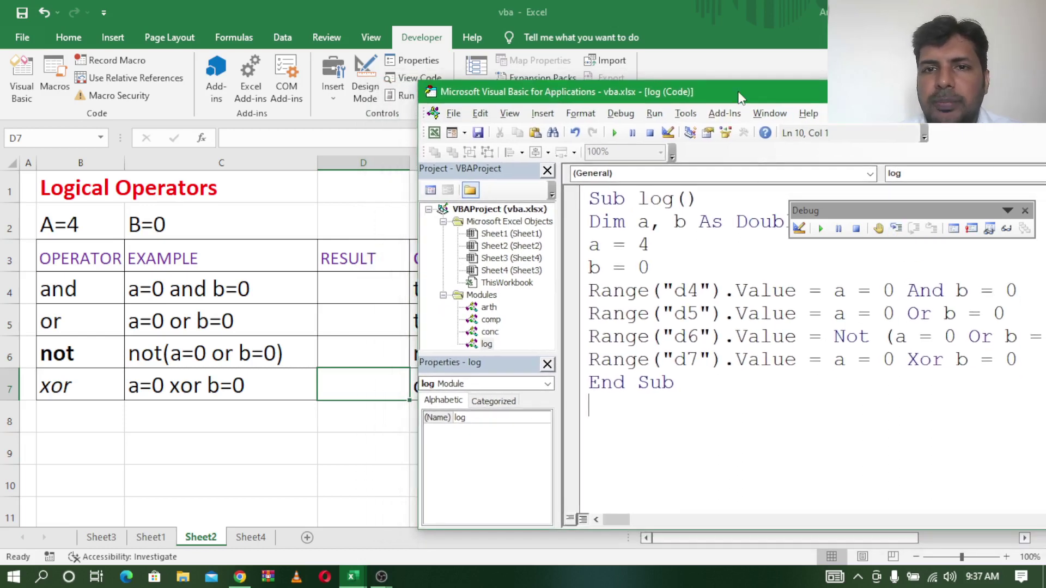
drag(739, 98, 721, 101)
Step: Narrow column C on the worksheet and bring the log macro editor back in front
click(319, 163)
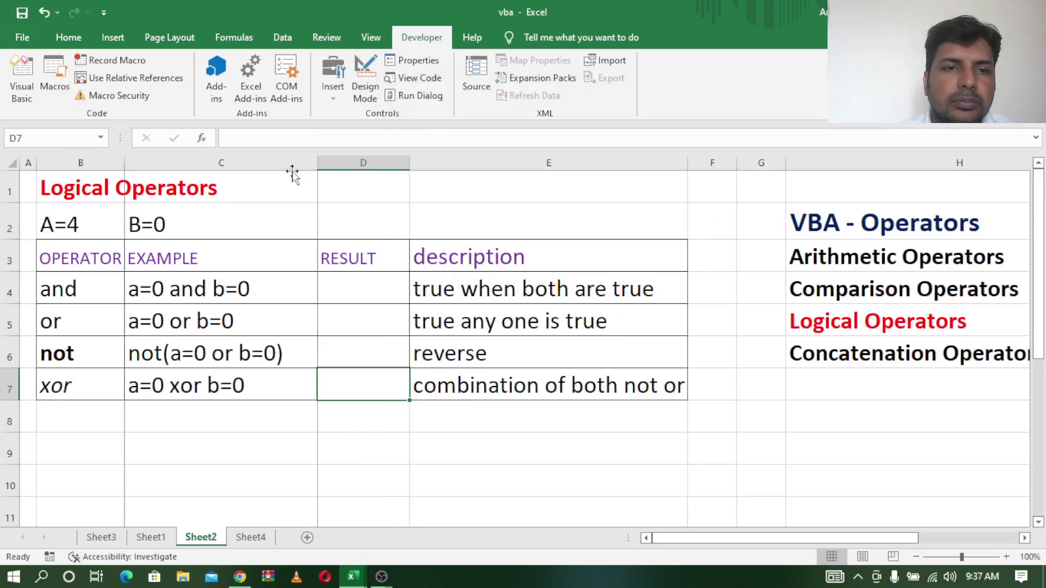
drag(293, 173, 296, 174)
click(369, 422)
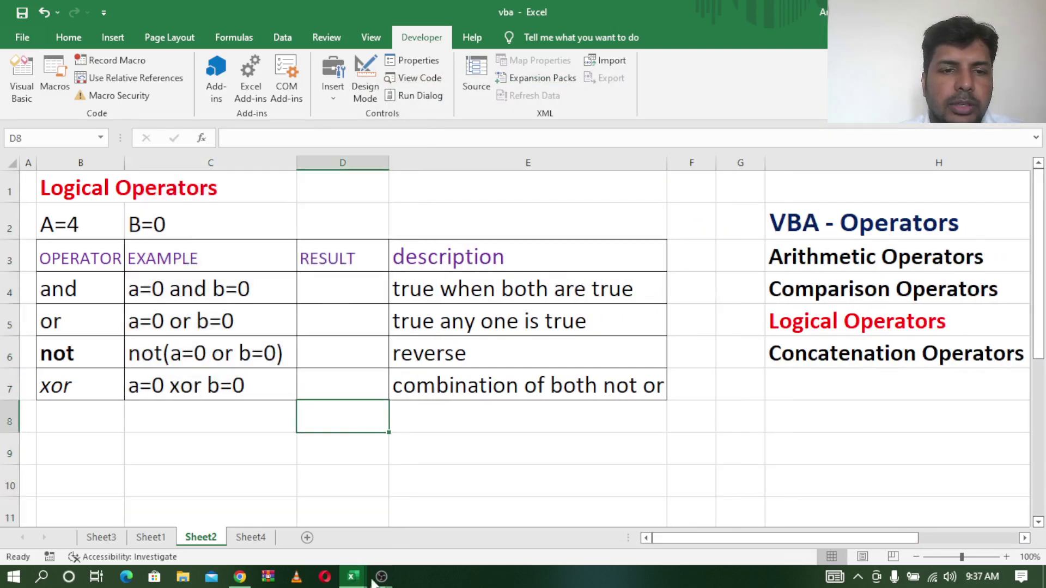
mouse_move(352, 576)
click(363, 512)
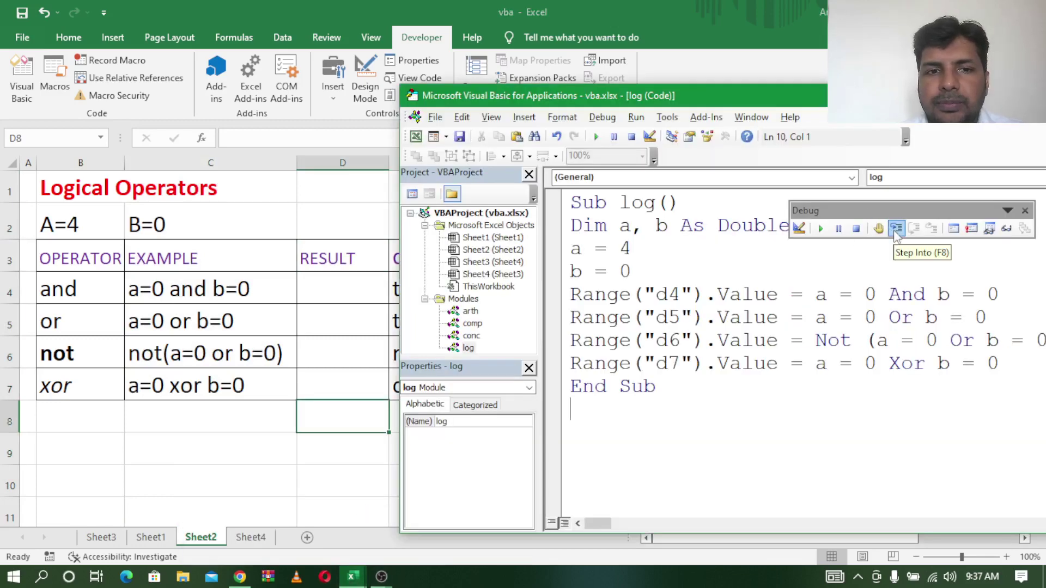
click(320, 498)
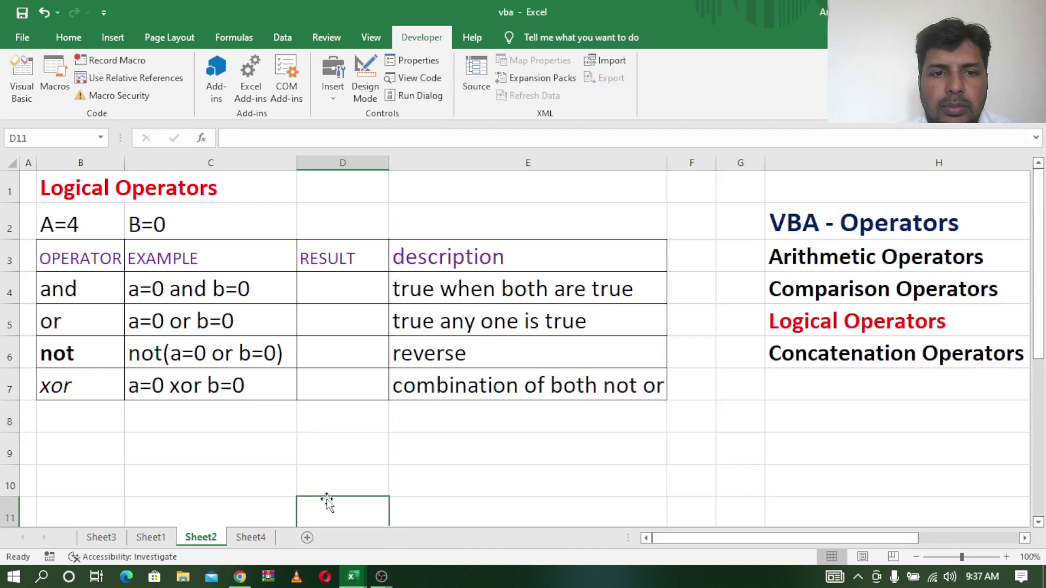
mouse_move(351, 576)
click(436, 501)
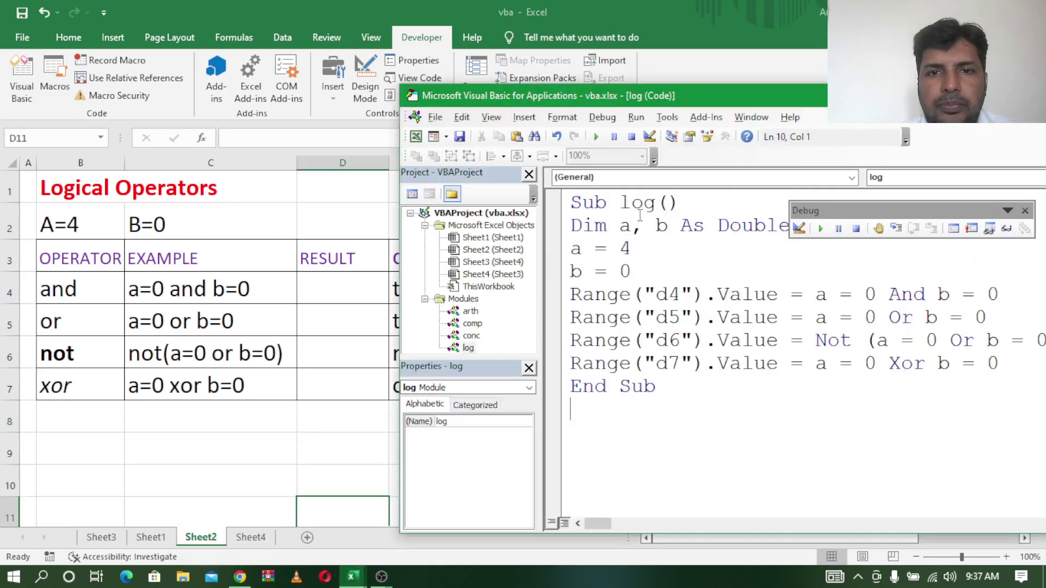
Step: Step through a = 4, b = 0 and the D4–D6 lines, giving D5 TRUE and D6 FALSE
click(896, 229)
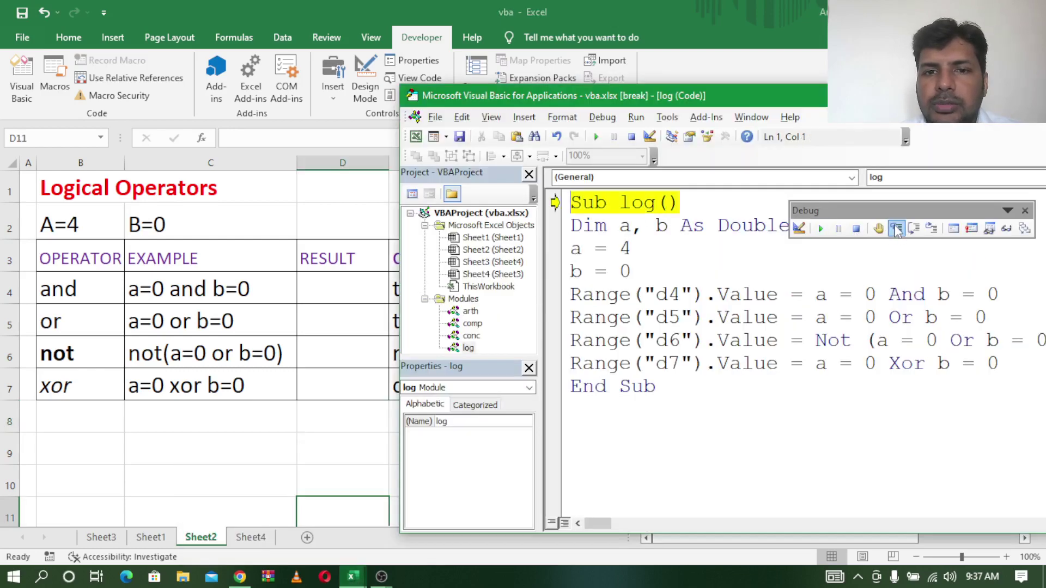
click(896, 229)
click(896, 229)
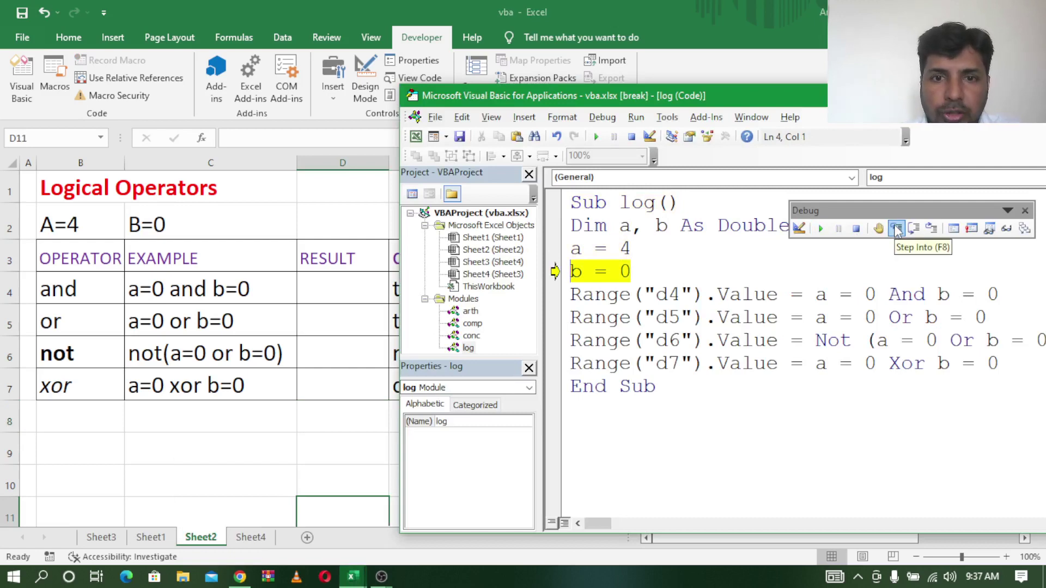
click(896, 229)
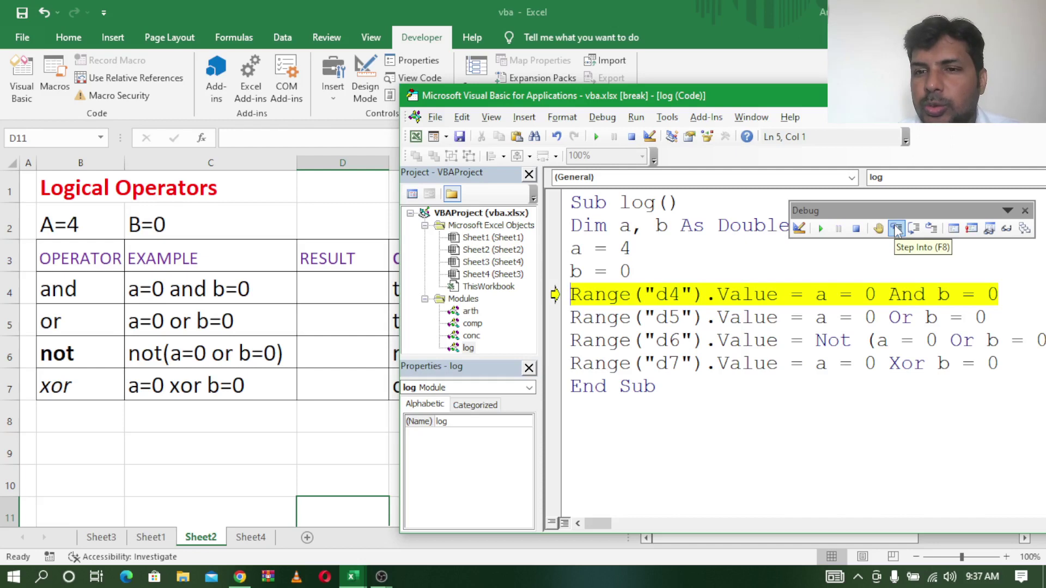
click(895, 228)
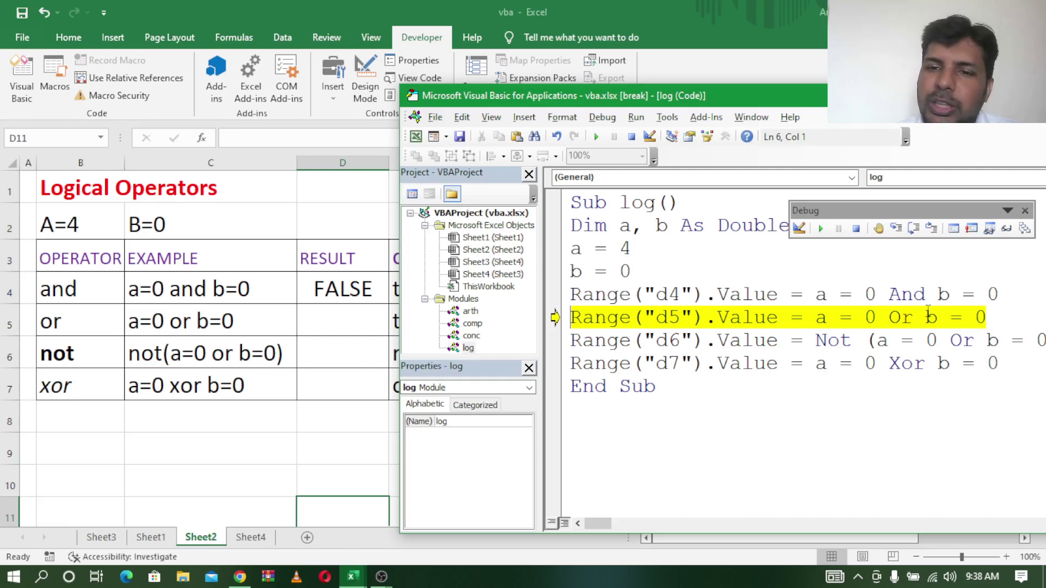
click(896, 228)
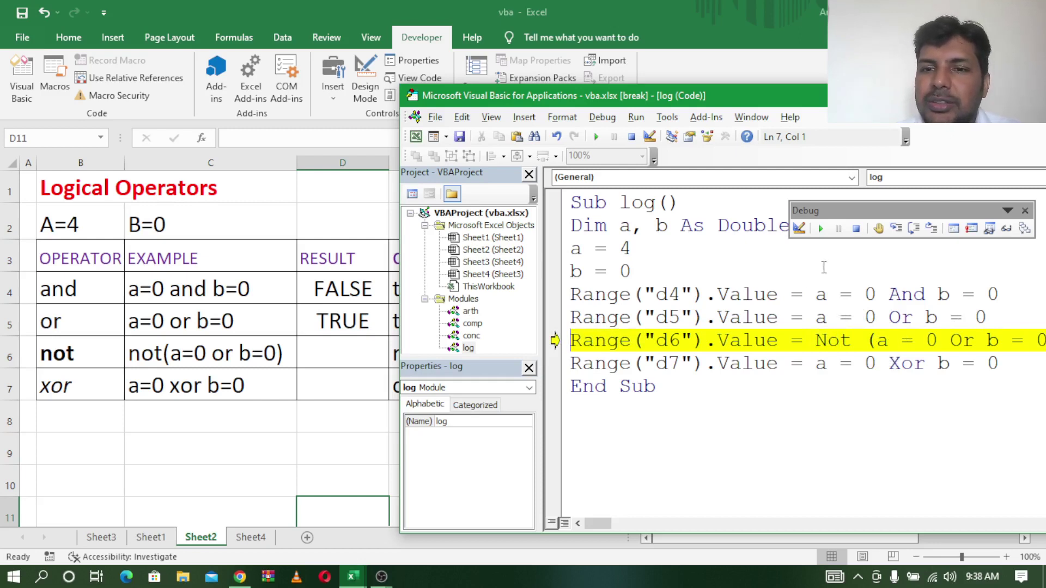
click(896, 228)
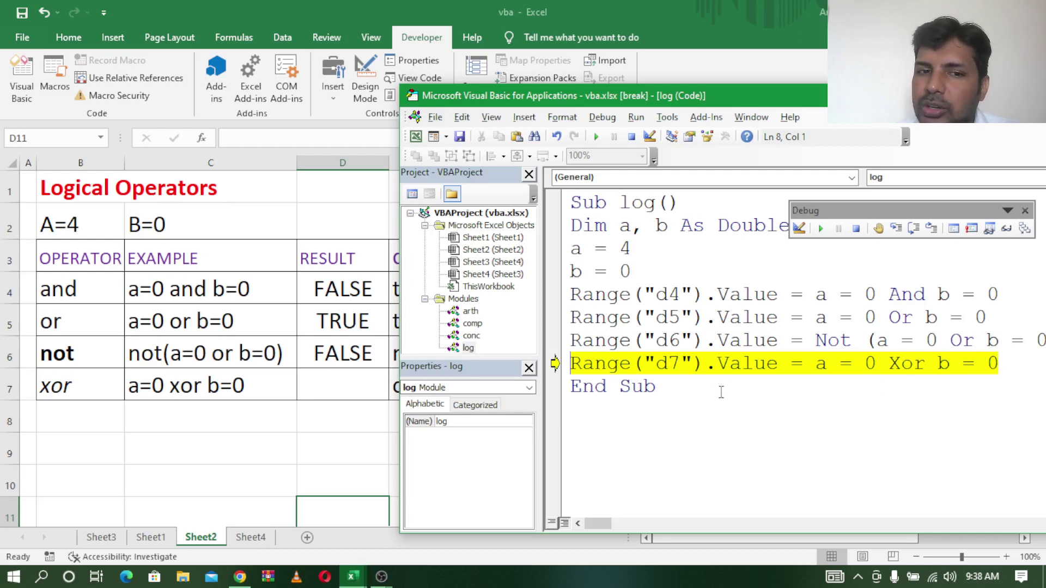
Step: Check the xor line, run it so D7 shows TRUE, and finish the macro
drag(561, 98, 776, 130)
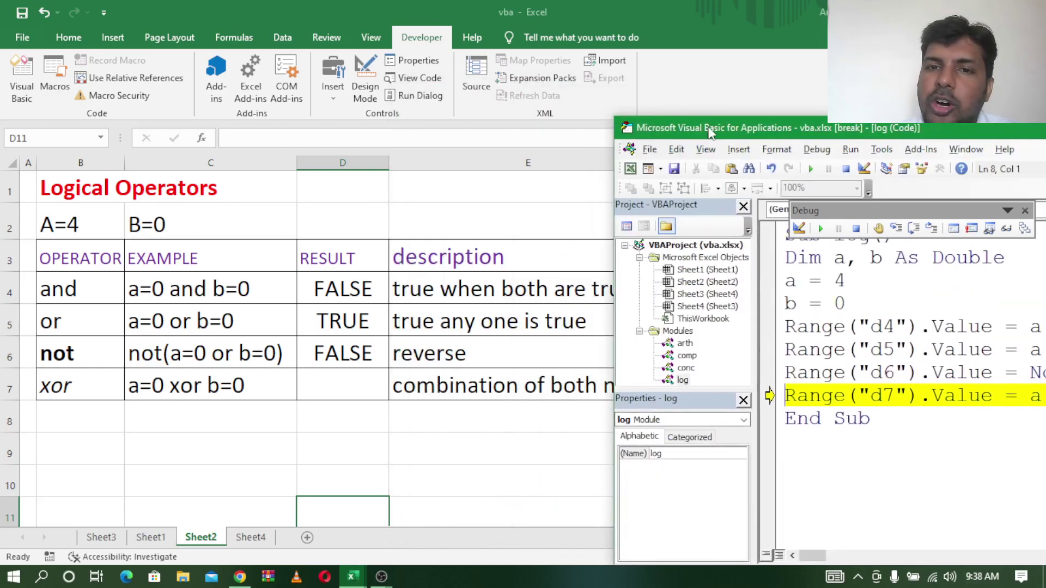
mouse_move(699, 129)
mouse_down()
mouse_move(591, 104)
mouse_move(485, 96)
mouse_up()
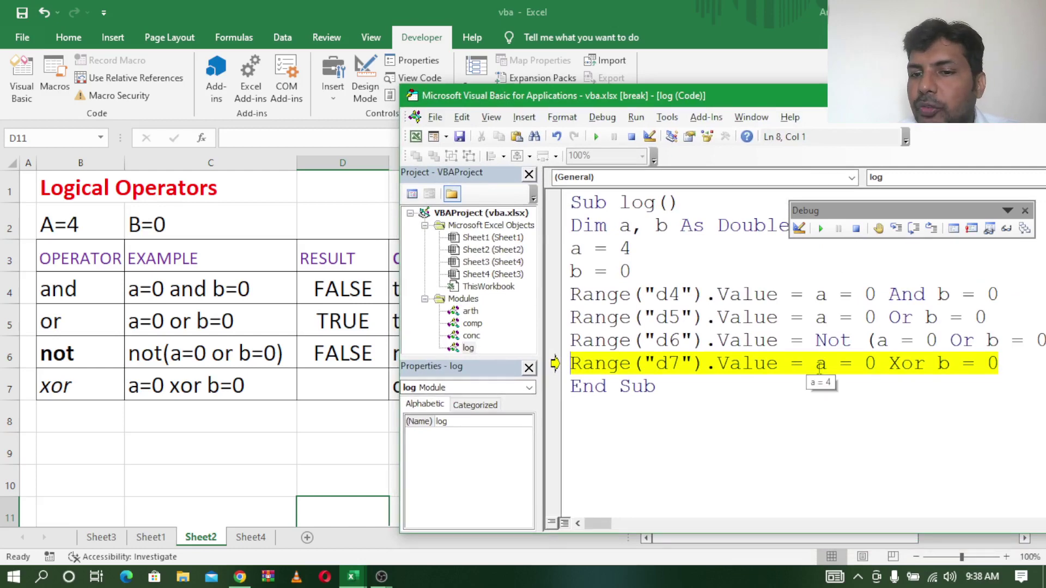
drag(816, 363, 997, 363)
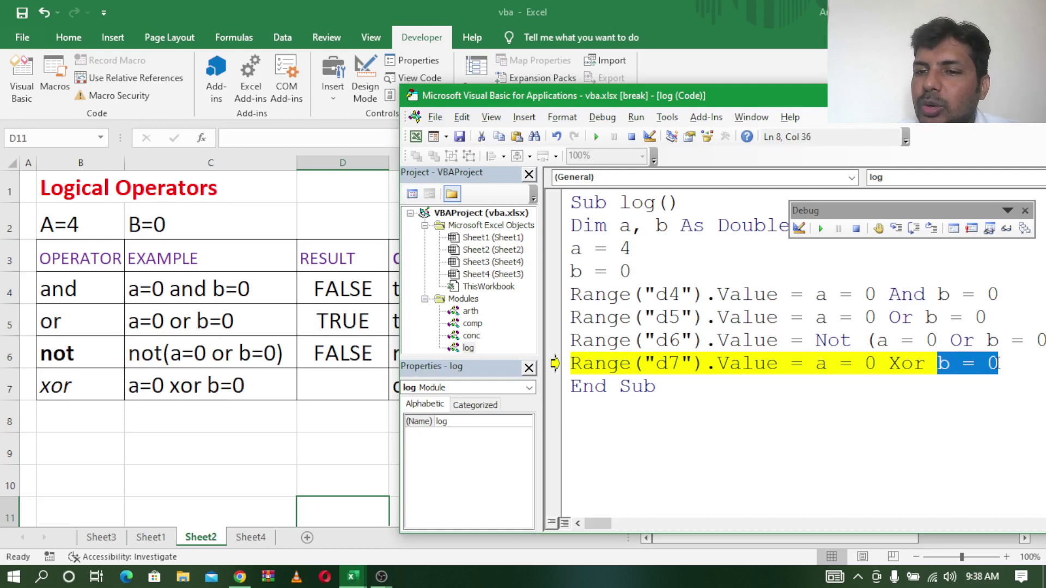
click(864, 435)
click(896, 229)
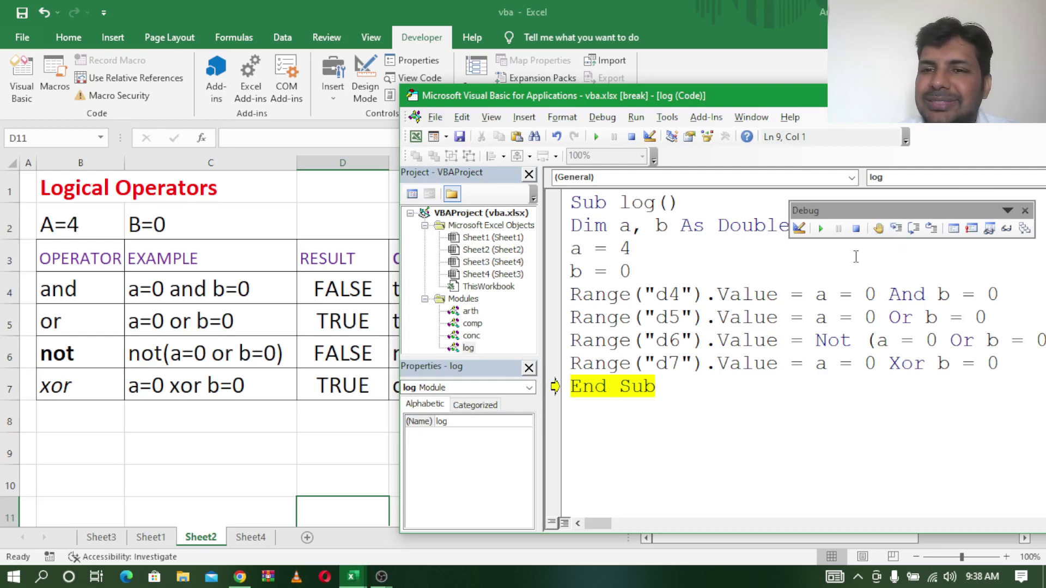
click(896, 229)
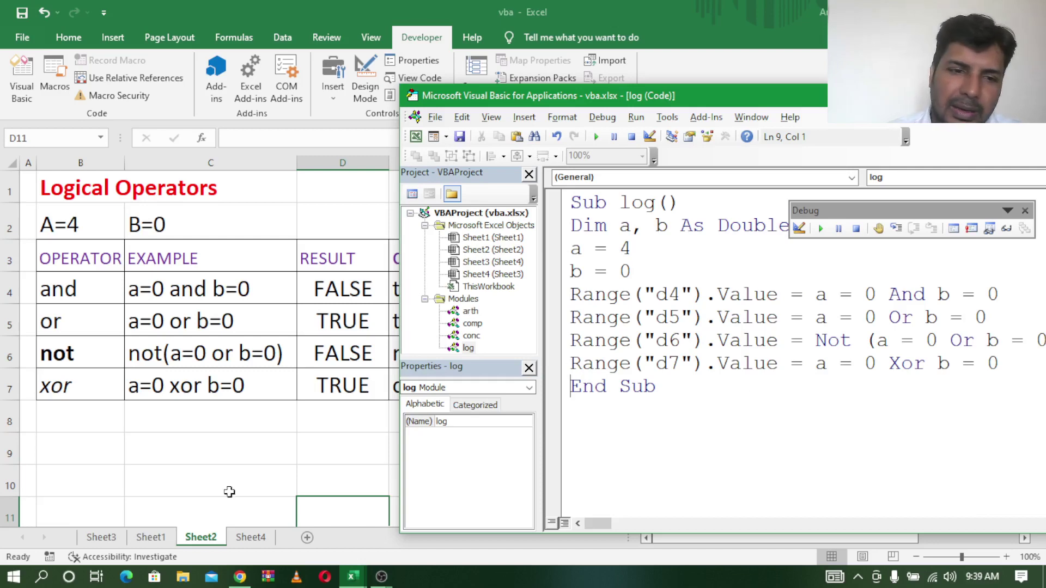
Step: Switch to Sheet4 with the Concatenation Operators tables
click(245, 477)
click(867, 351)
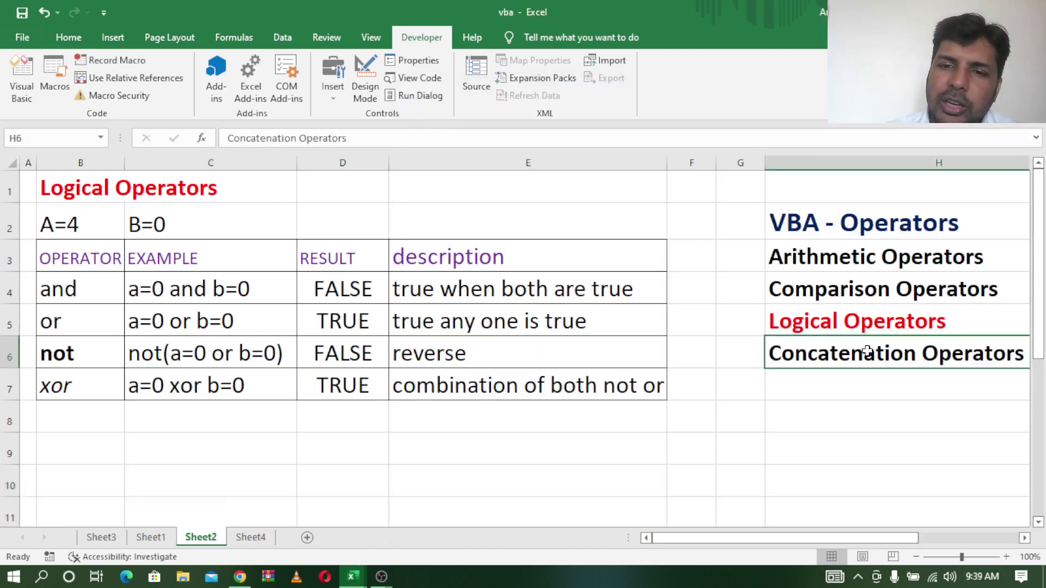
click(259, 539)
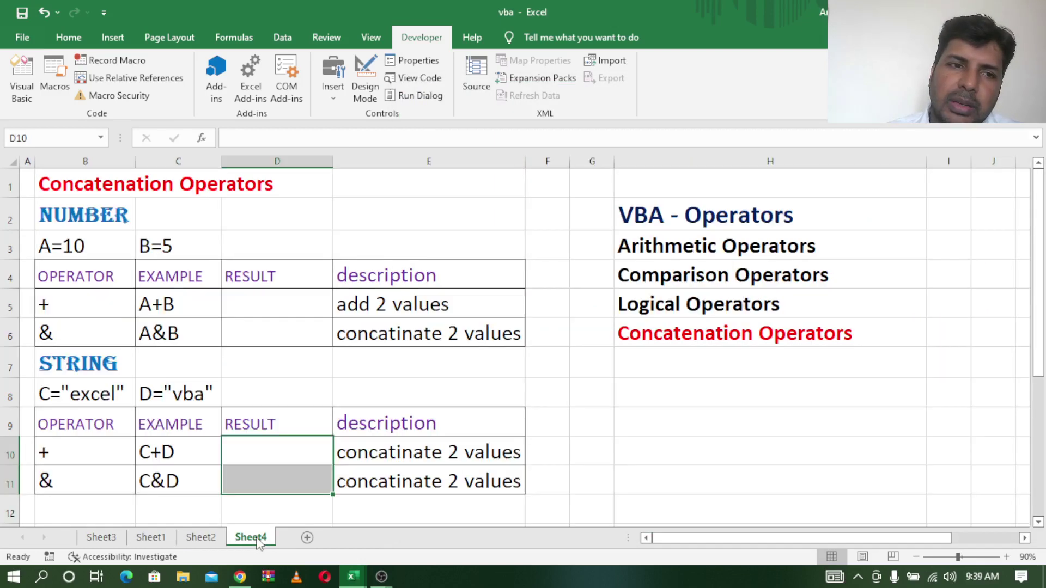
click(349, 193)
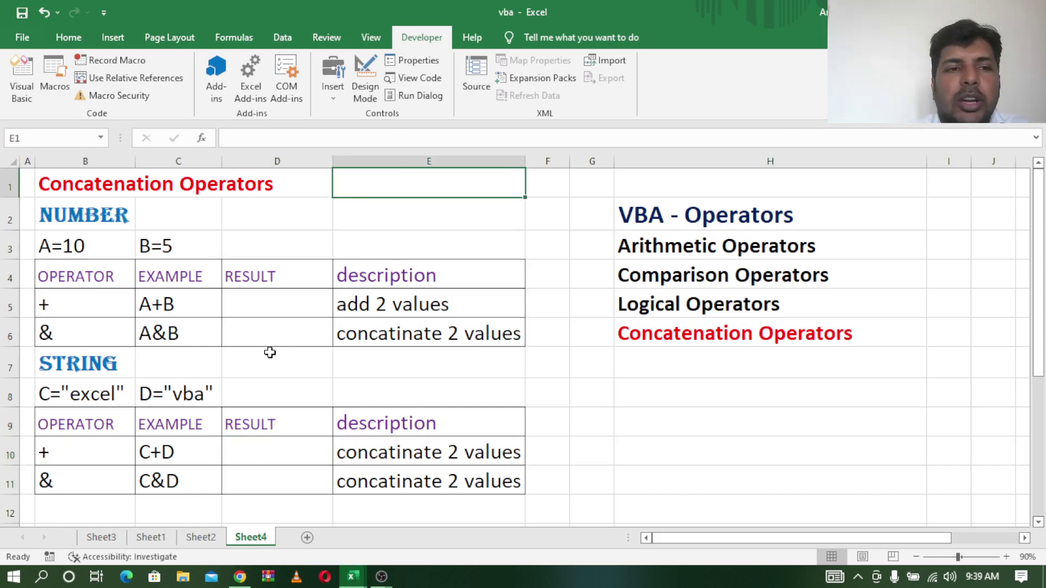
Step: Review the NUMBER table: the + operator, the A+B and A&B examples, and empty D5
click(93, 219)
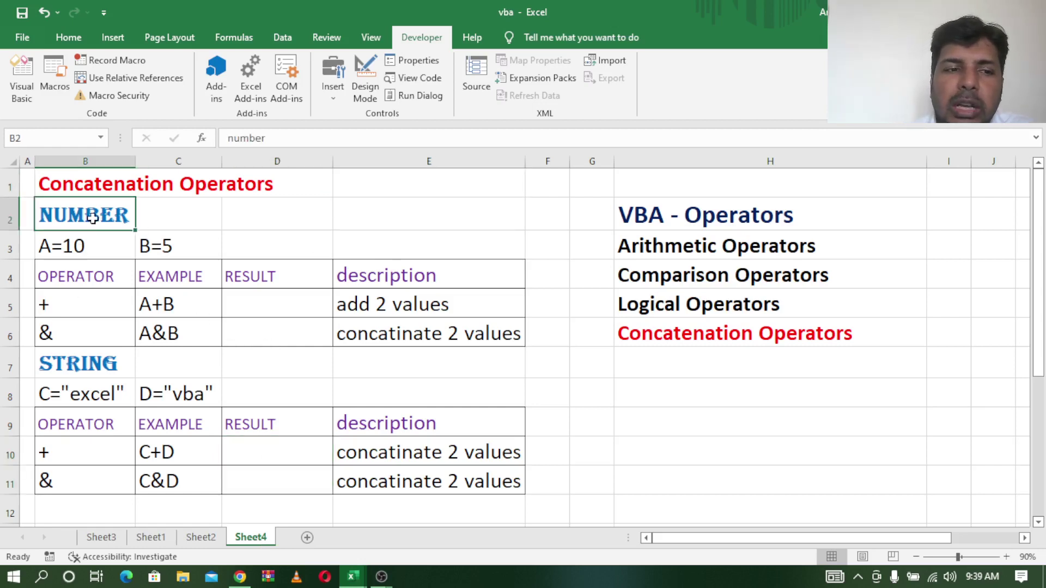
click(96, 357)
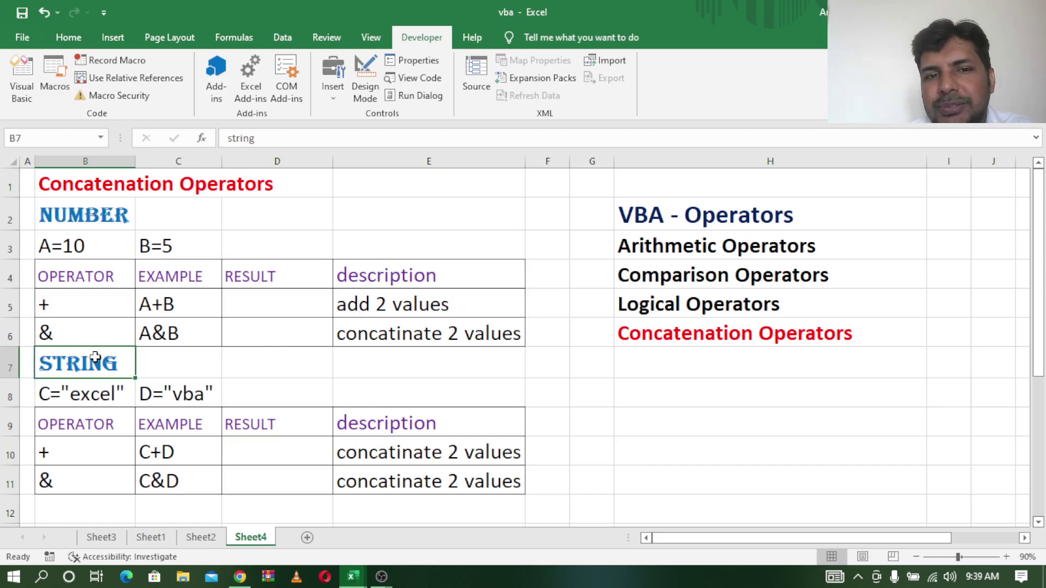
click(79, 311)
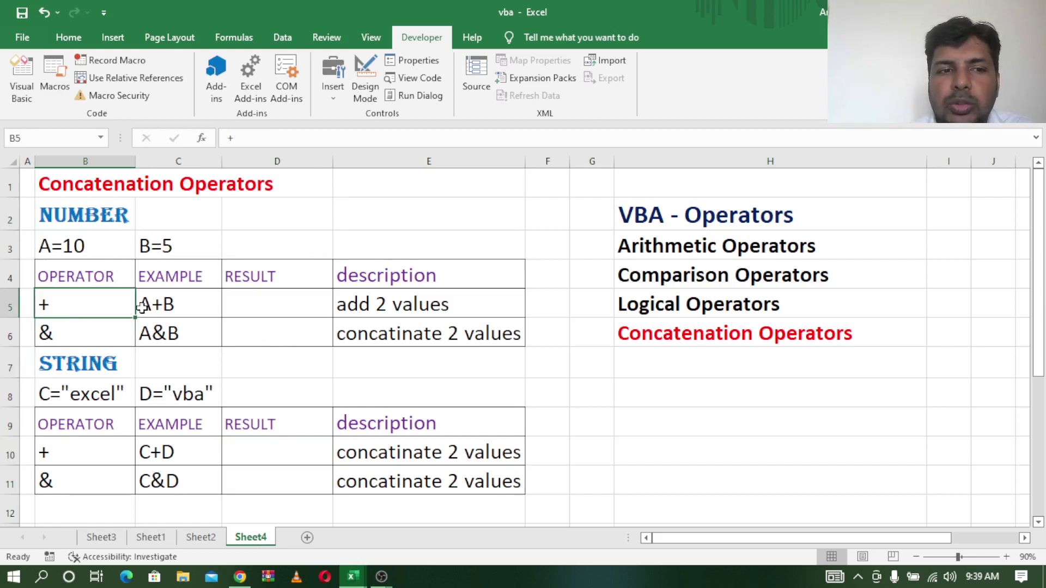
click(158, 305)
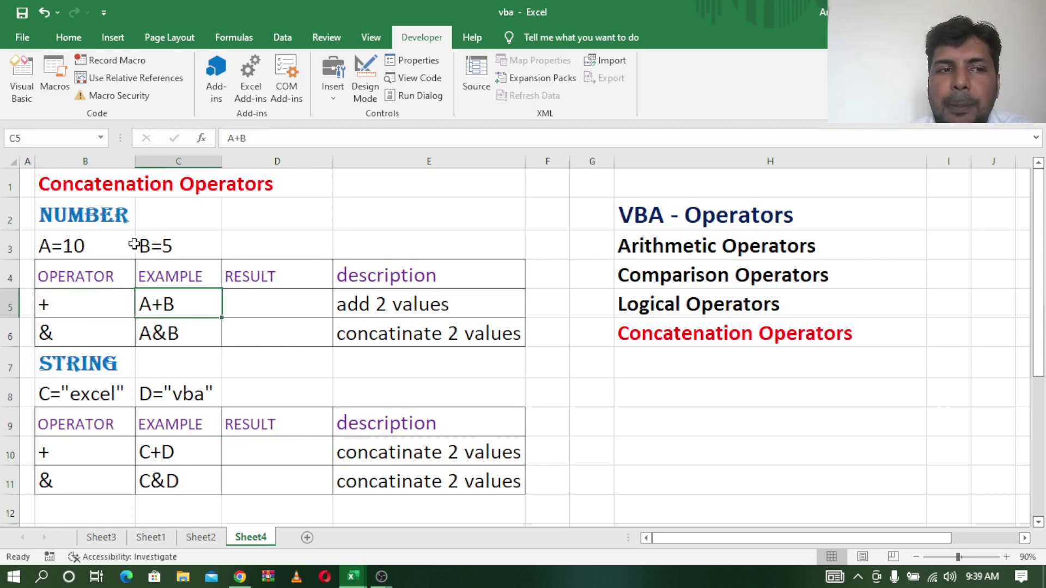
click(292, 301)
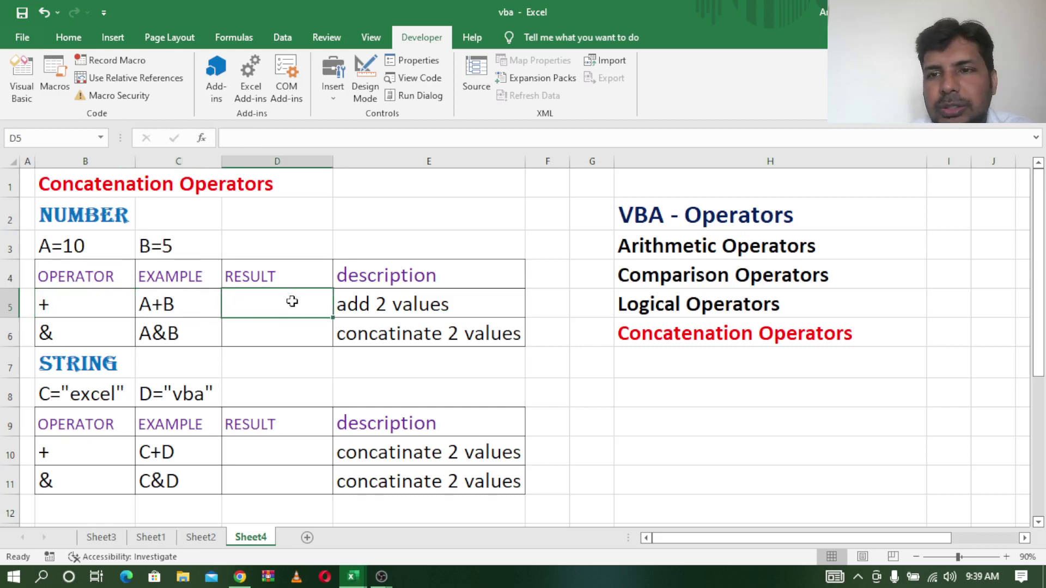
click(152, 332)
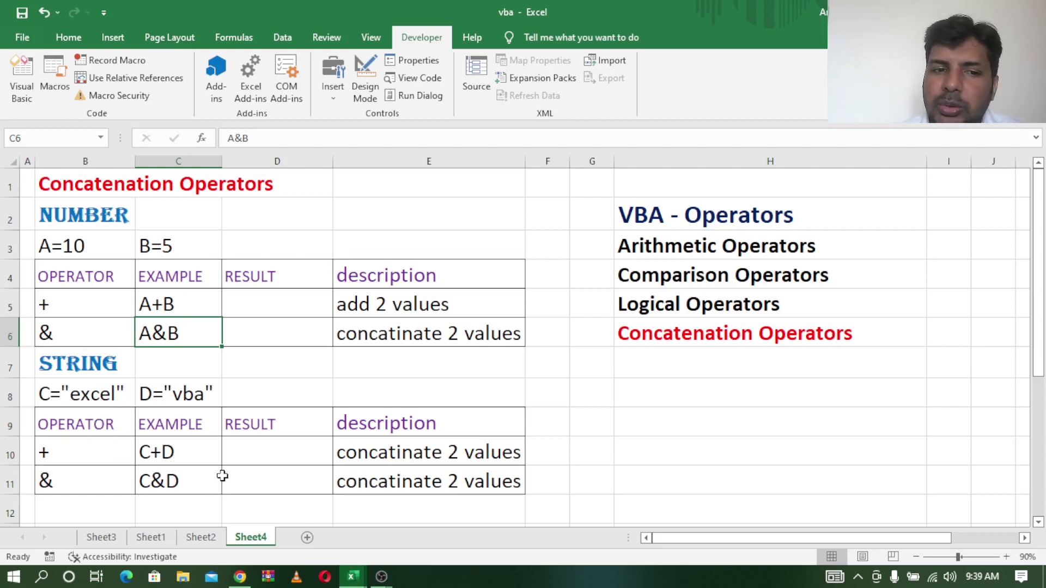
Step: Review the STRING table: C="excel", D="vba" and the empty results D10 and D11
click(93, 455)
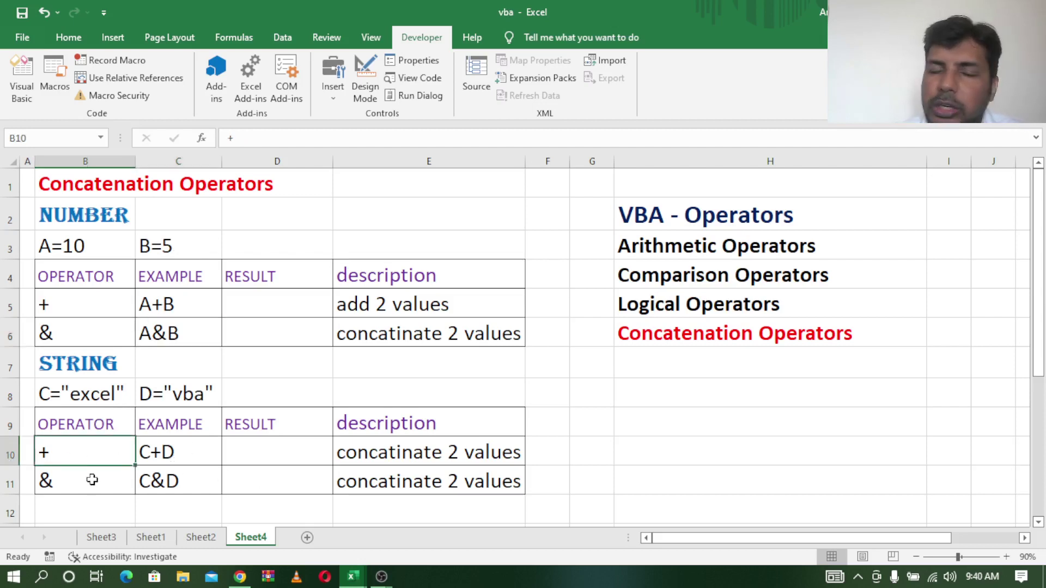
click(258, 451)
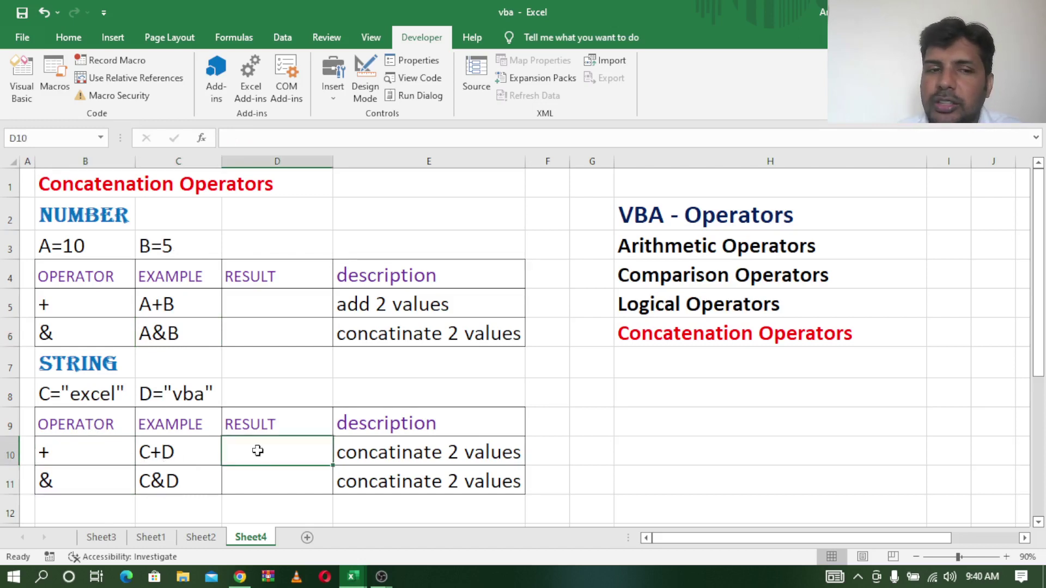
click(105, 394)
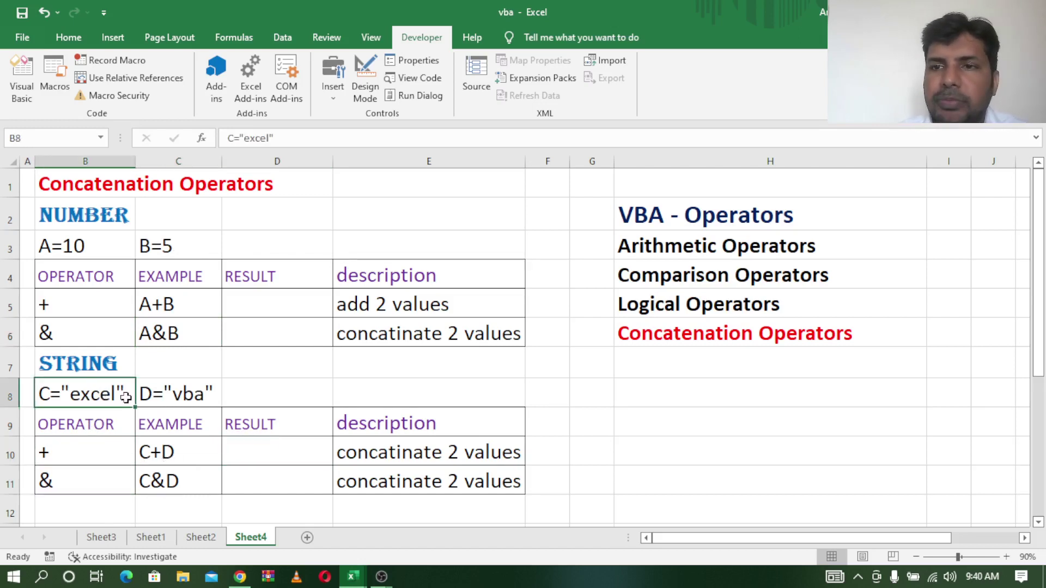
click(192, 391)
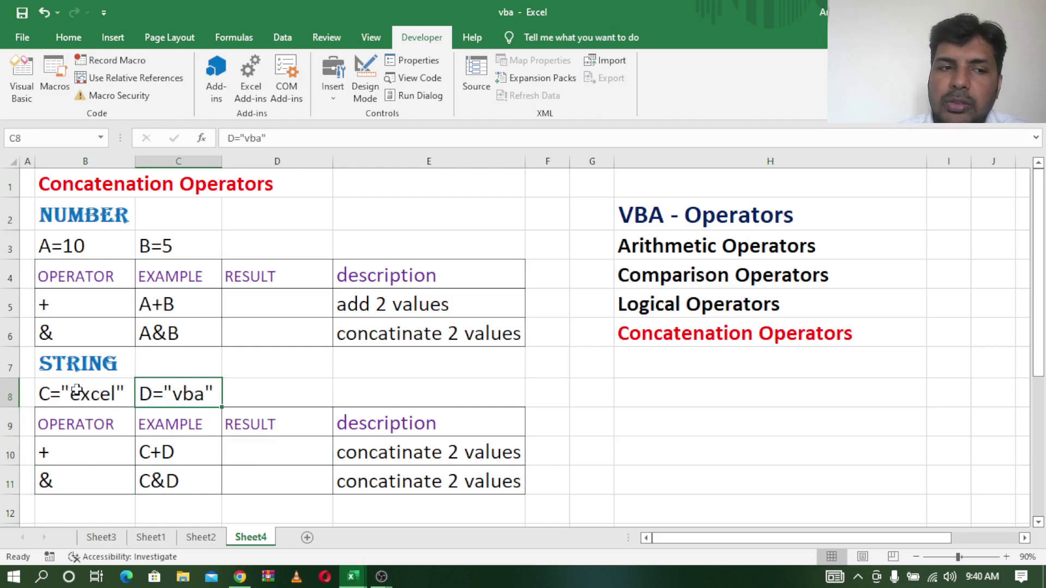
click(279, 444)
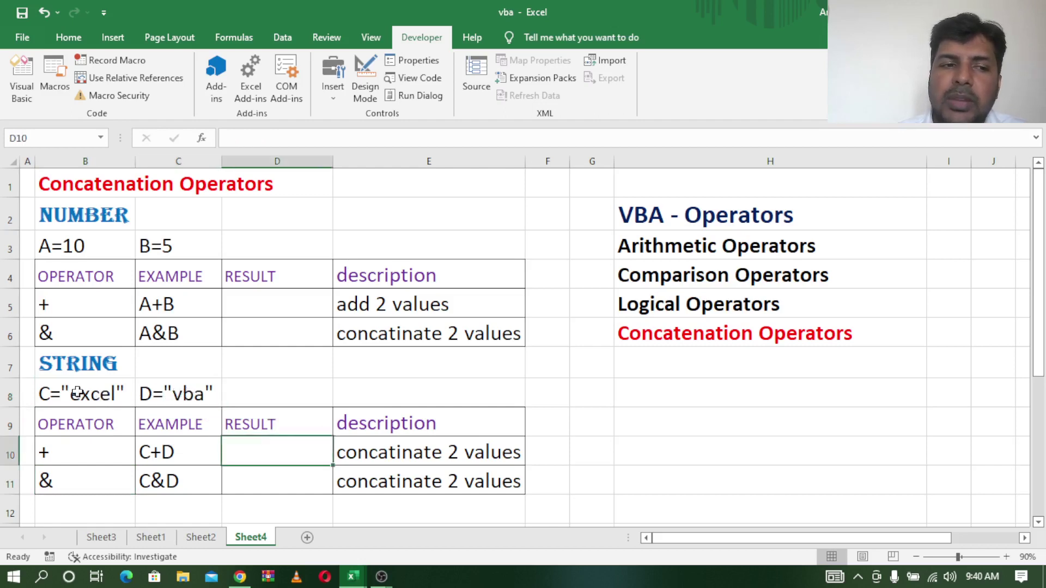
click(246, 486)
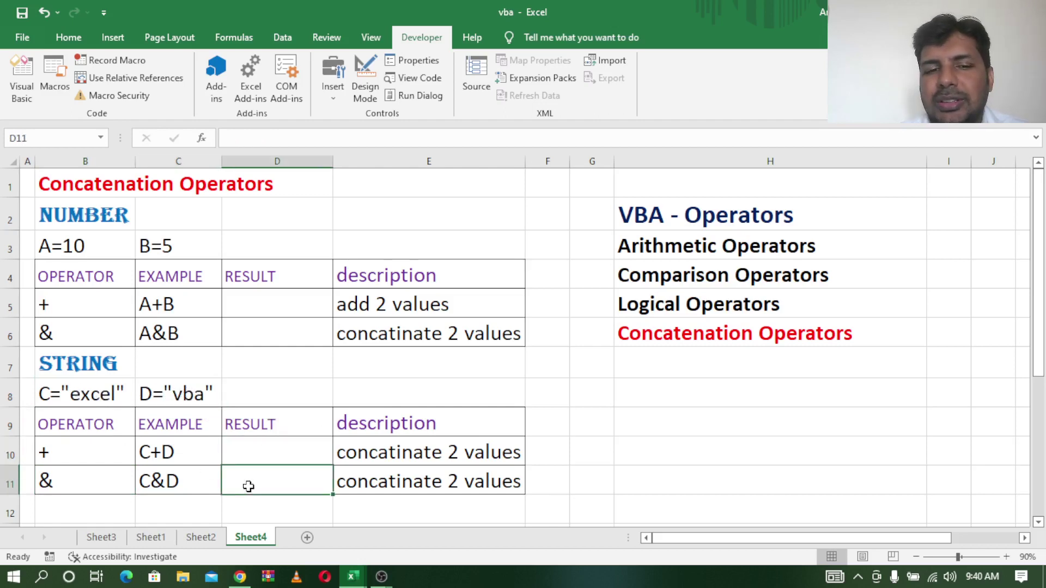
mouse_move(351, 577)
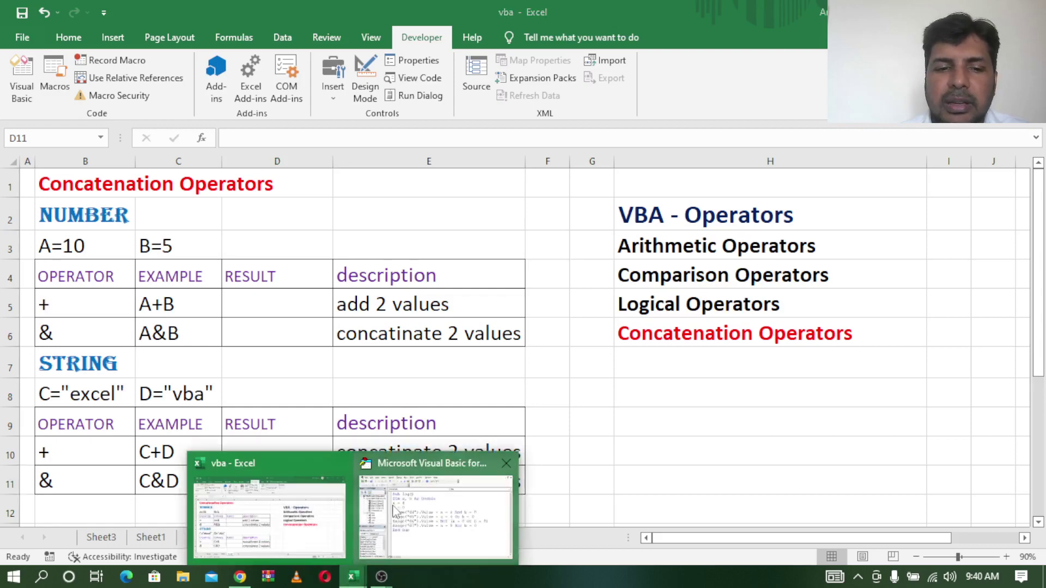
Step: Open the conc module's code and position the editor window over the sheet
click(412, 500)
double_click(472, 336)
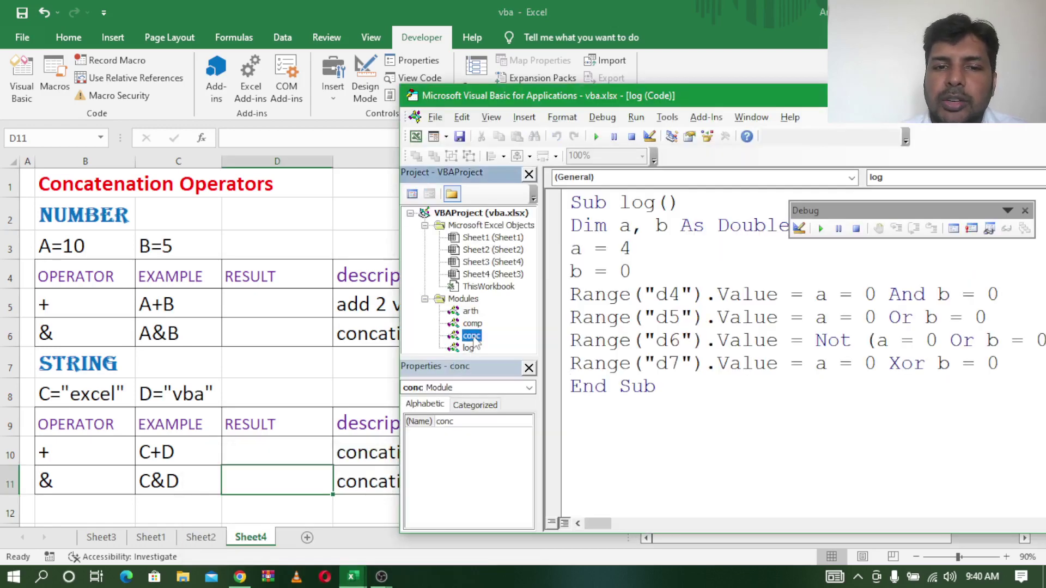
mouse_move(657, 98)
mouse_down()
mouse_move(611, 94)
mouse_move(622, 90)
mouse_up()
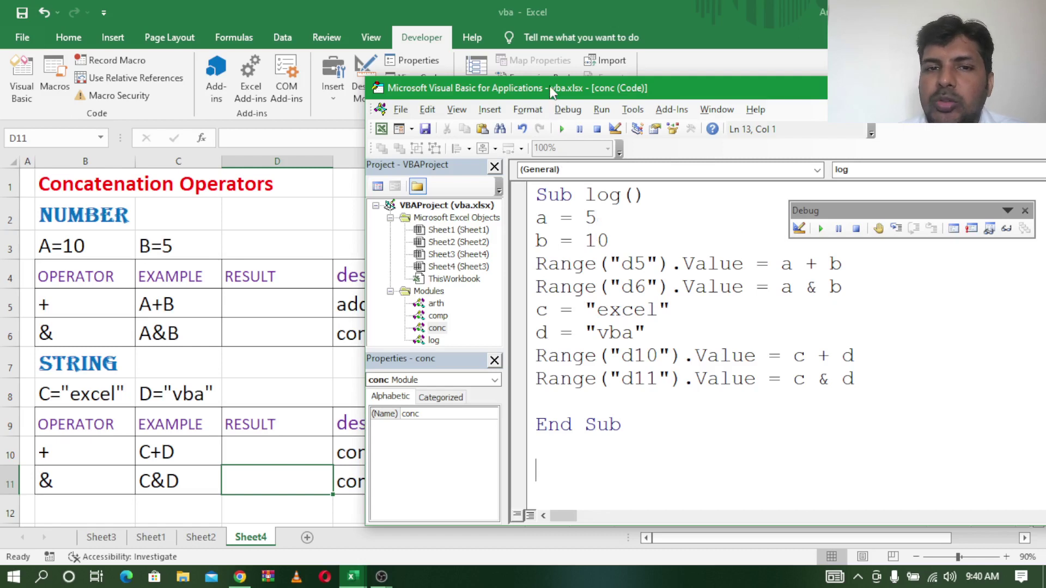
drag(551, 92, 572, 92)
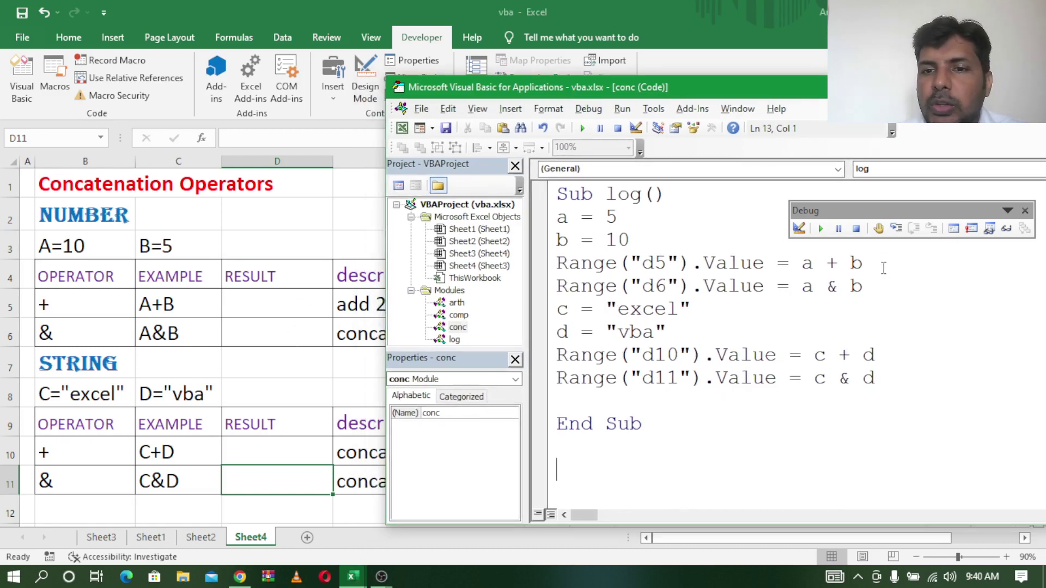
Step: Step through a = 5 and b = 10, writing 15 into D5 and 510 into D6
click(898, 229)
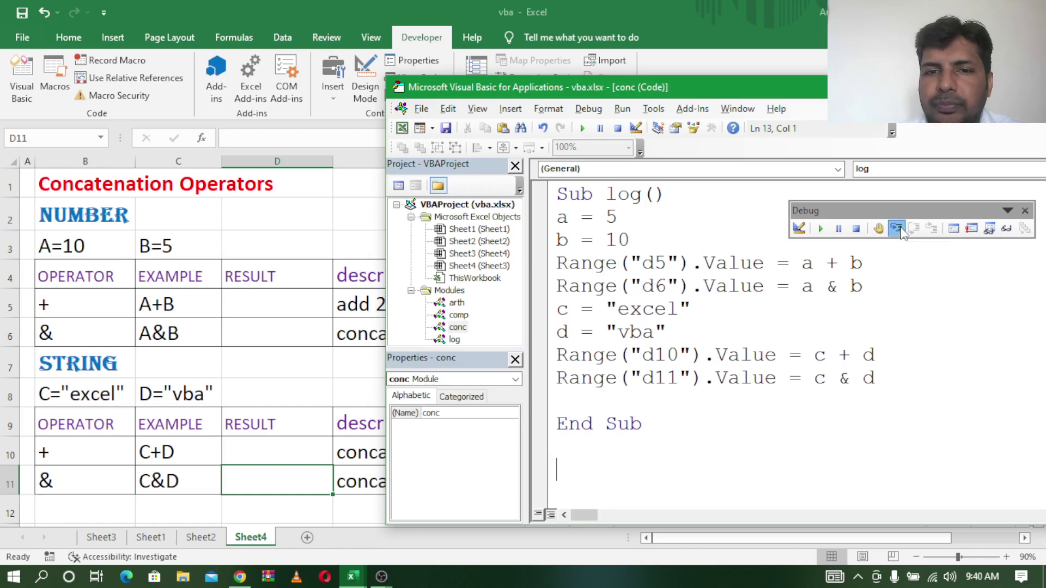
click(897, 229)
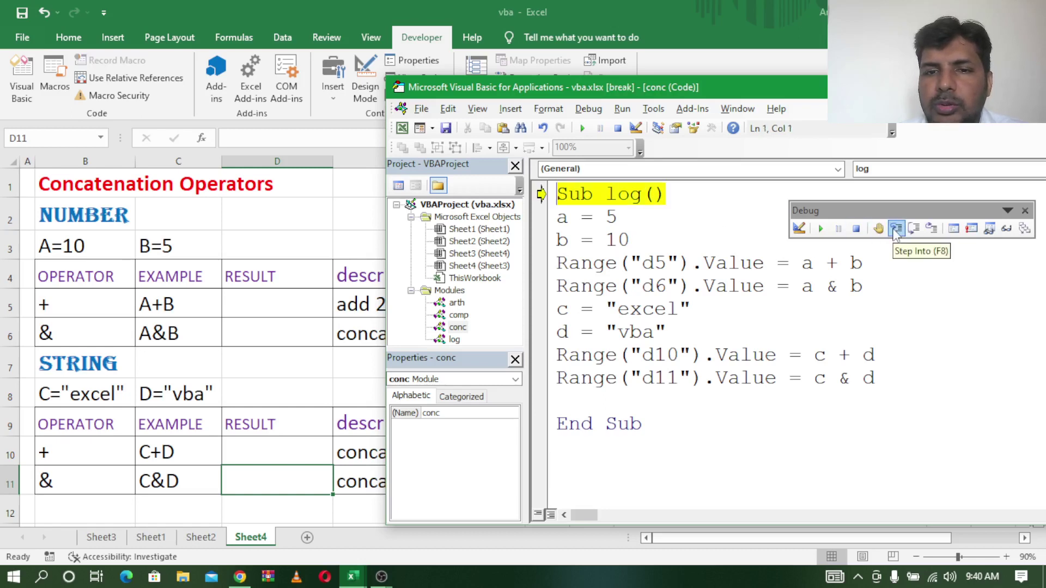
click(897, 229)
click(897, 229)
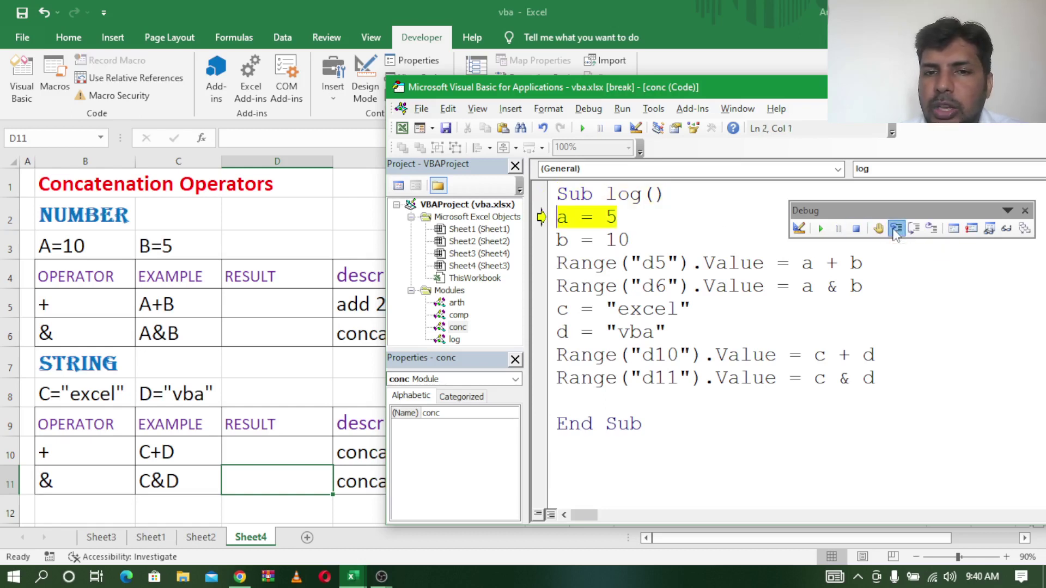
click(896, 229)
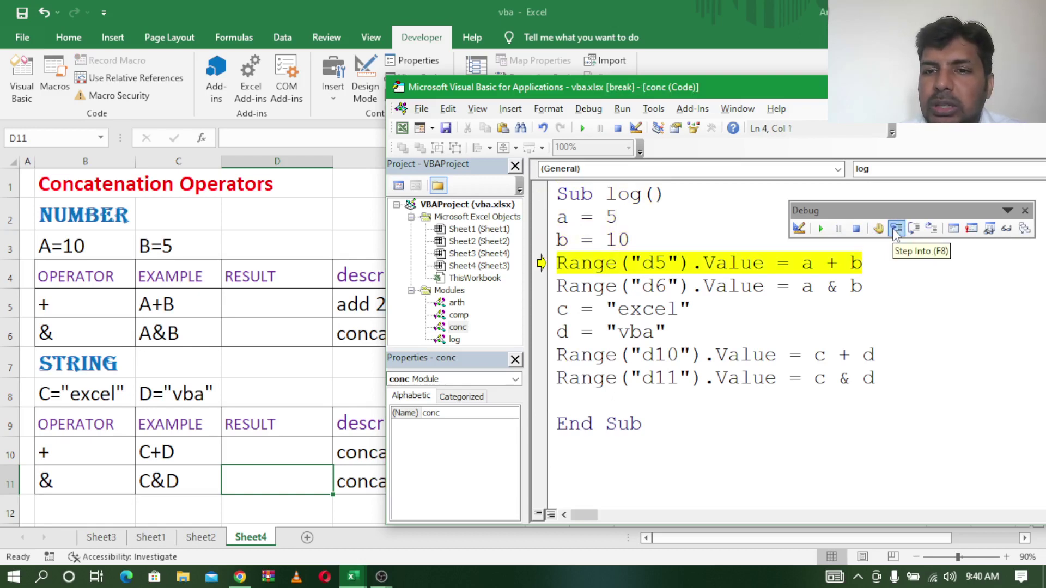
click(896, 229)
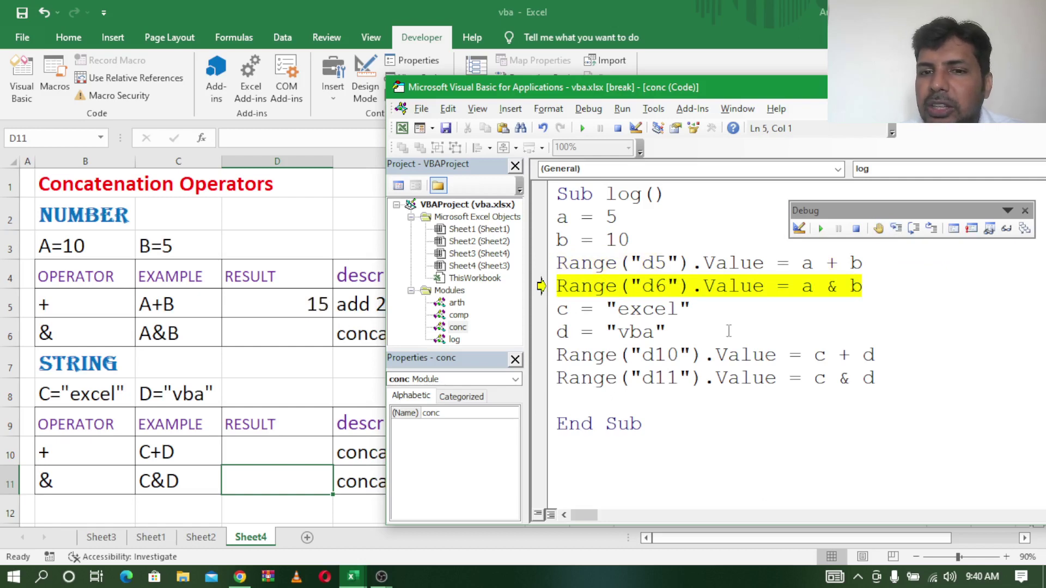
click(896, 229)
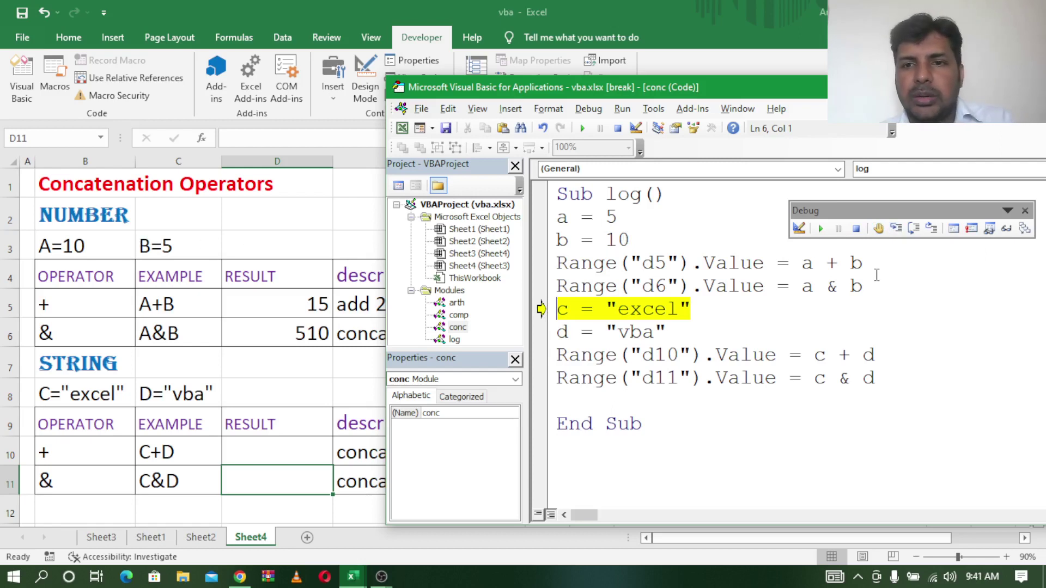
Step: Reset the macro and change its assignments to a = 10 and b = 5
click(856, 228)
double_click(610, 216)
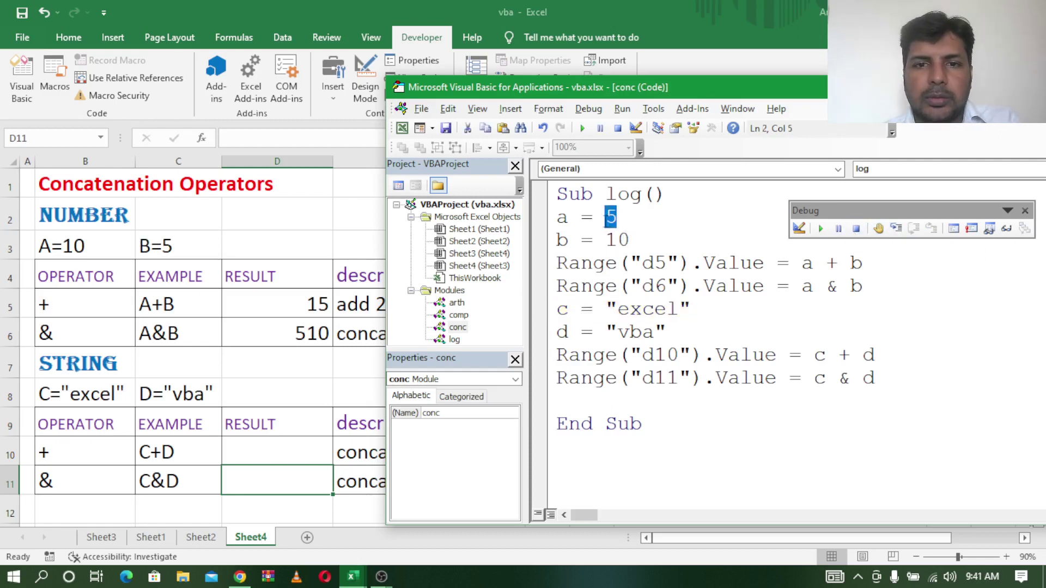
key(BackSpace)
text(0)
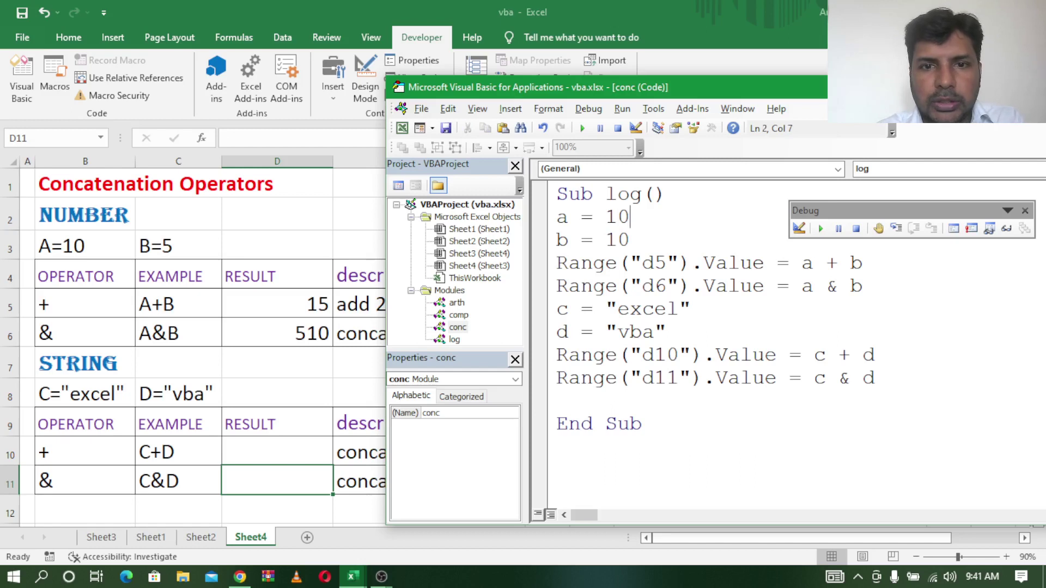
key(BackSpace)
text(5)
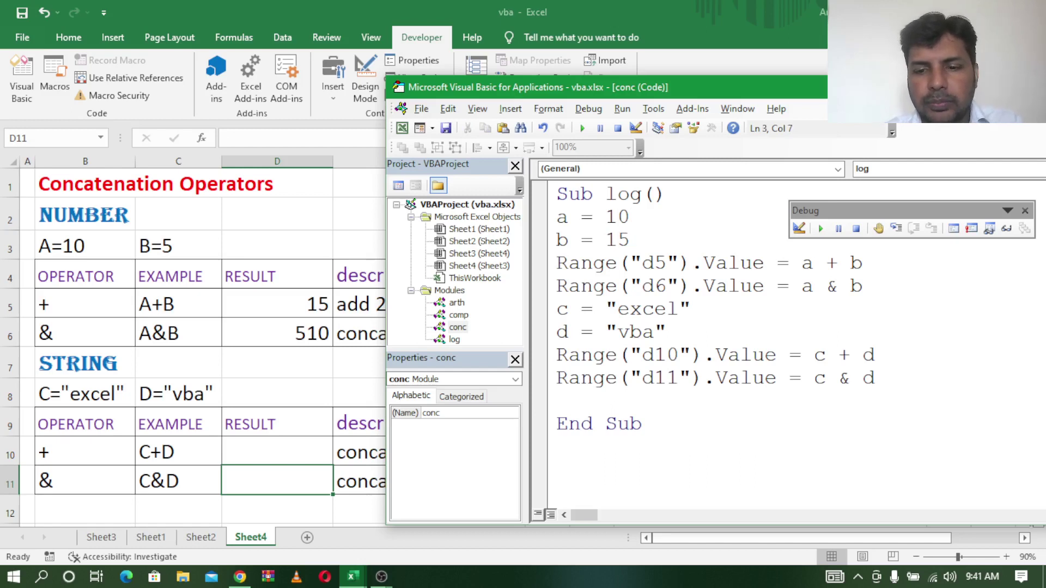
key(BackSpace)
key(BackSpace)
text(5)
click(740, 354)
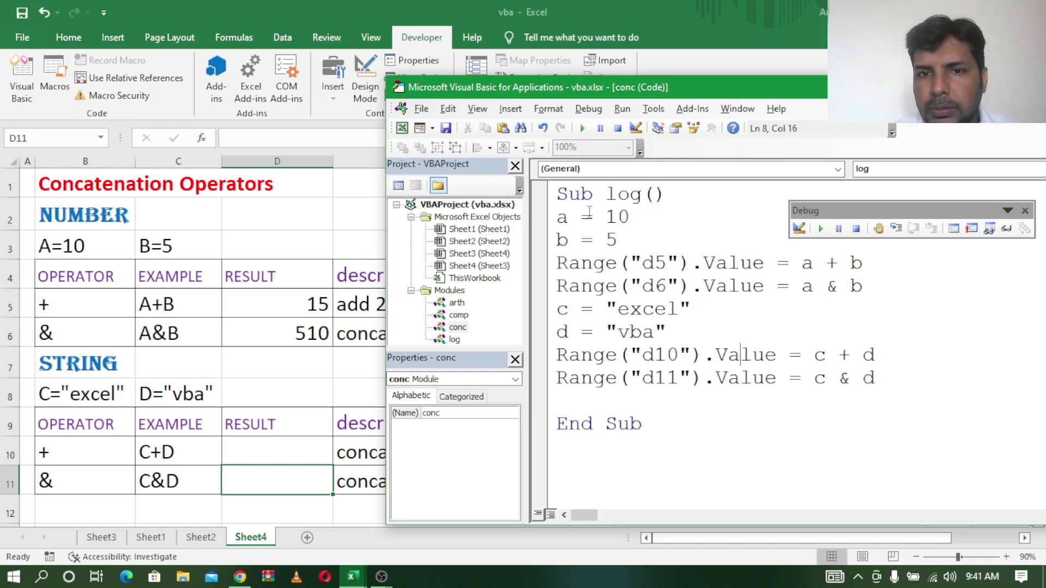
Step: Clear the old results from cells D5 and D6 on the worksheet
click(271, 306)
drag(271, 324, 271, 331)
key(Delete)
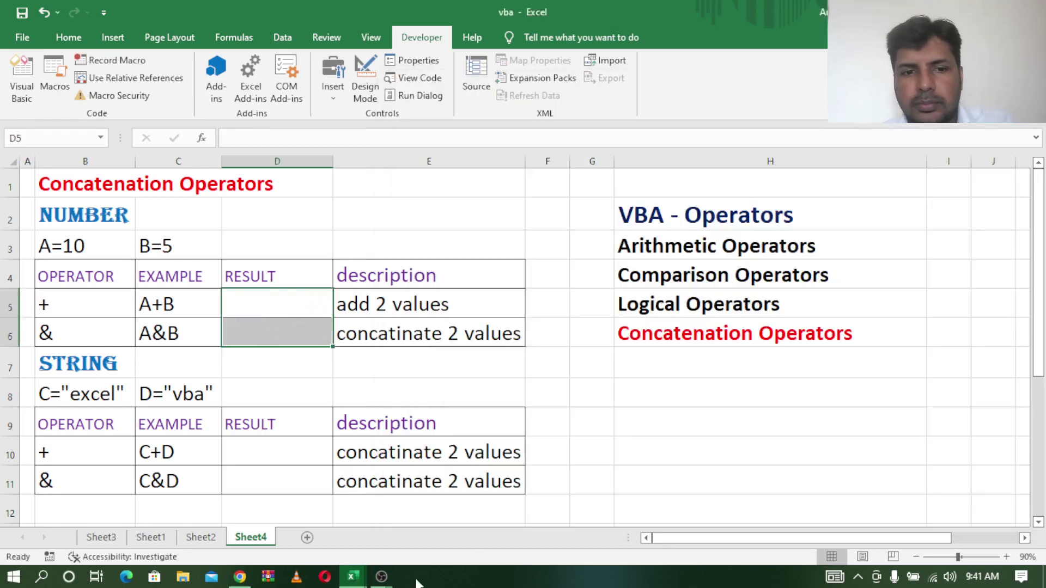
Step: Step through a = 10 and b = 5, filling D5 with 15 and D6 with 105
mouse_move(352, 576)
click(405, 534)
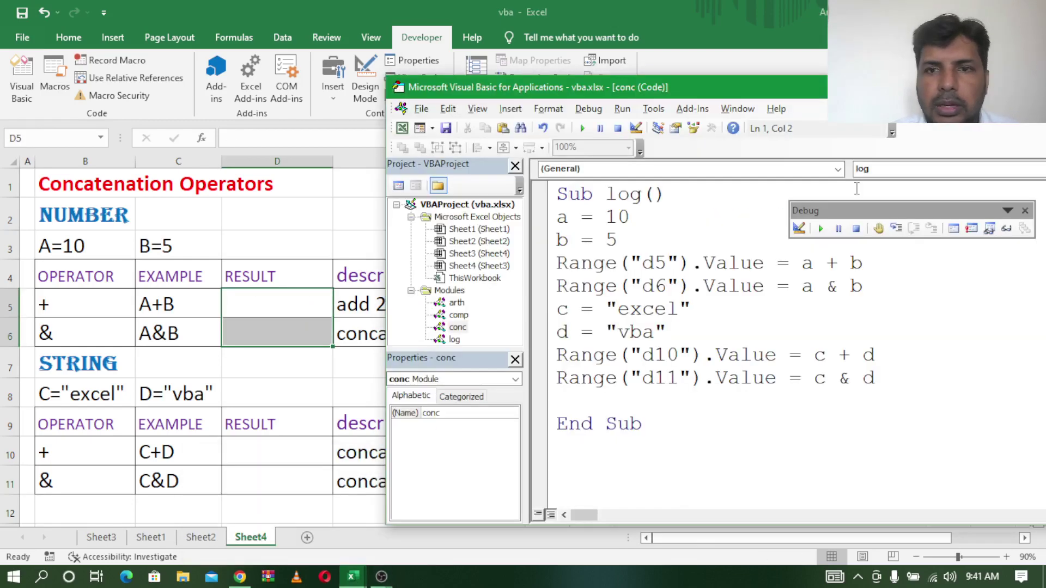
click(898, 229)
click(898, 229)
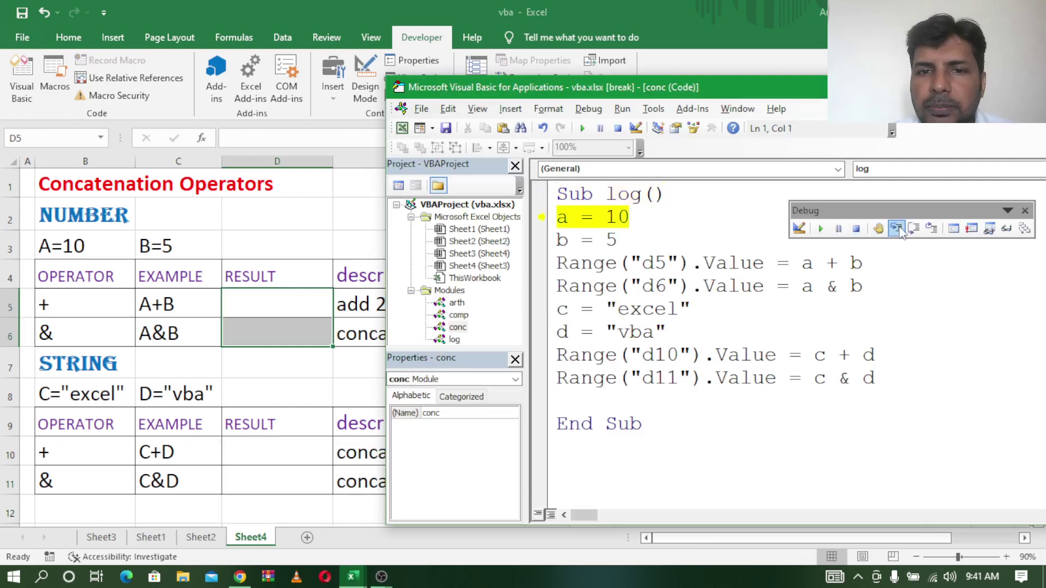
click(898, 230)
click(898, 229)
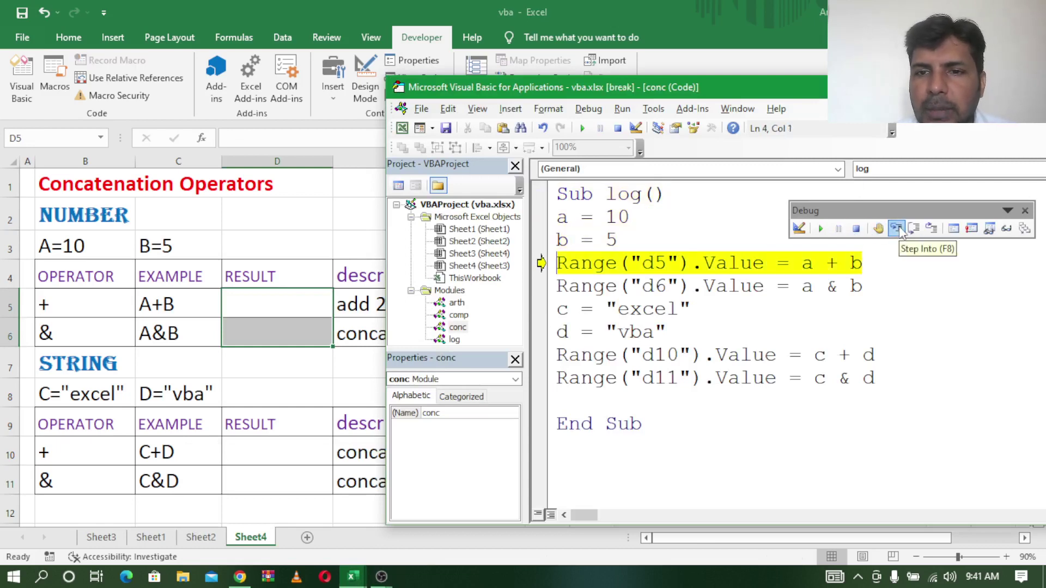
click(898, 230)
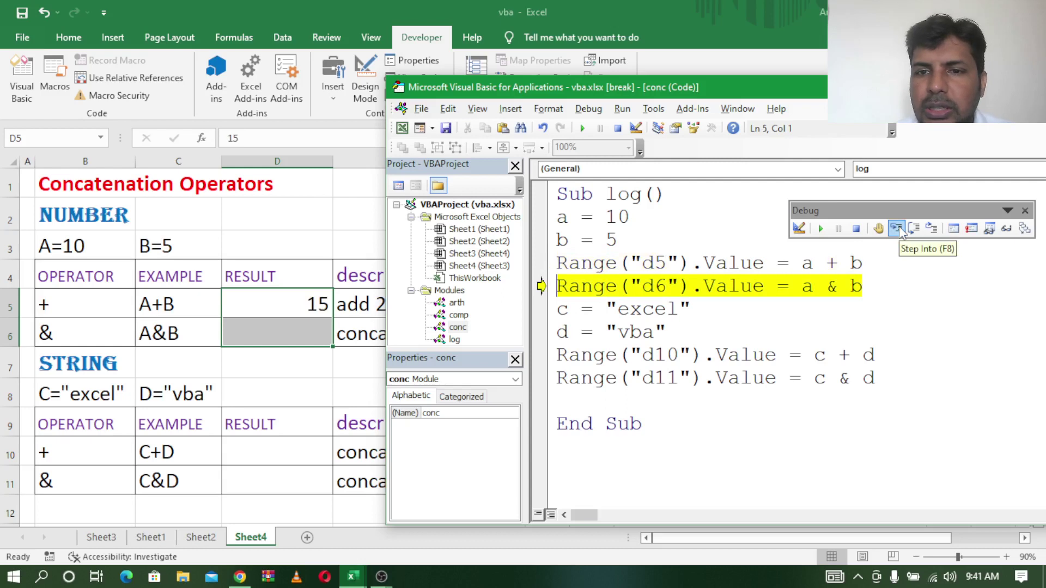
click(897, 229)
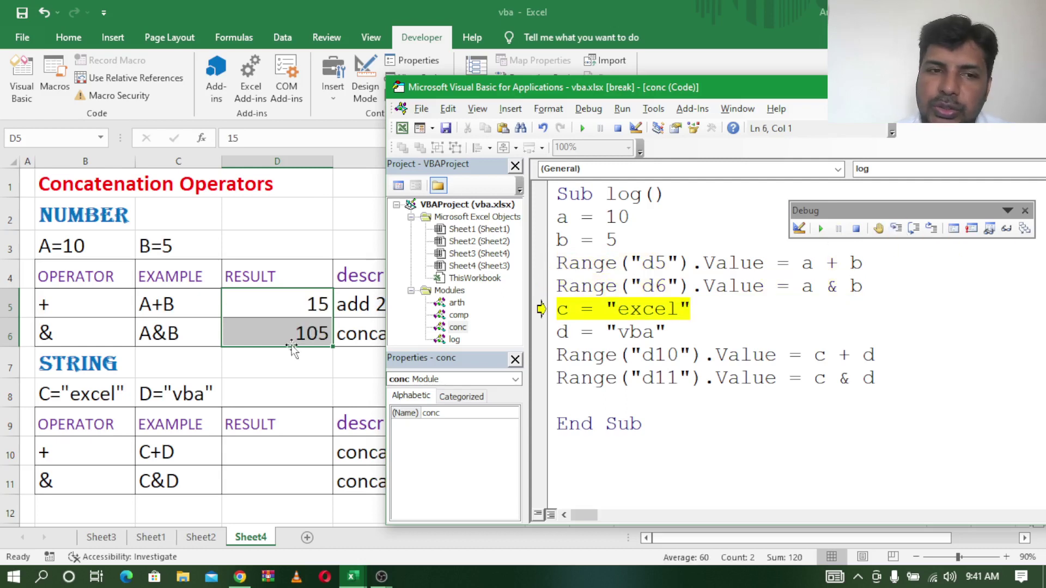
double_click(807, 286)
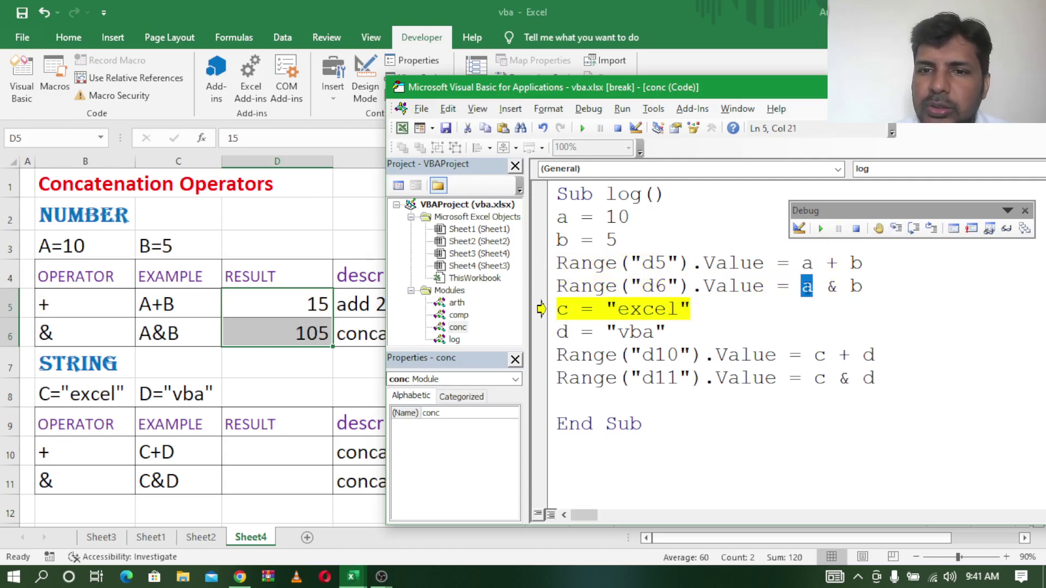
Step: Run the c and d lines so D10 and D11 show excelvba, then view the sheet
click(896, 229)
click(896, 229)
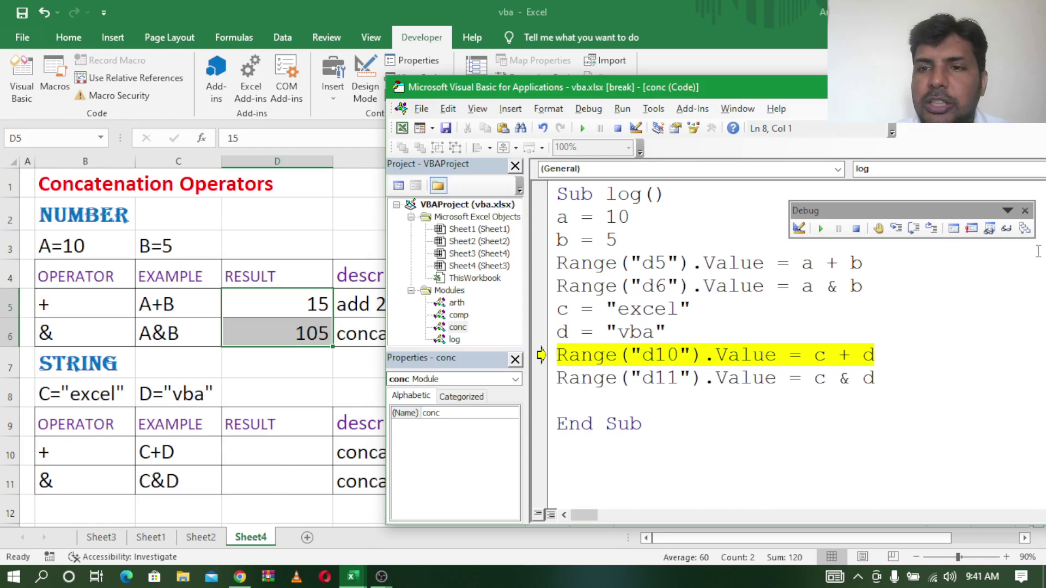
click(896, 229)
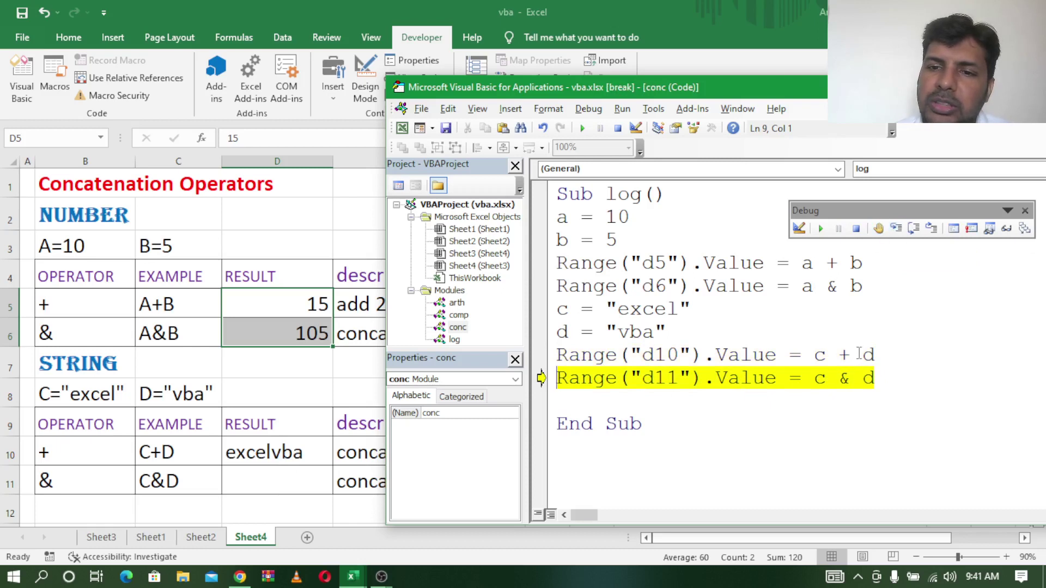
click(898, 231)
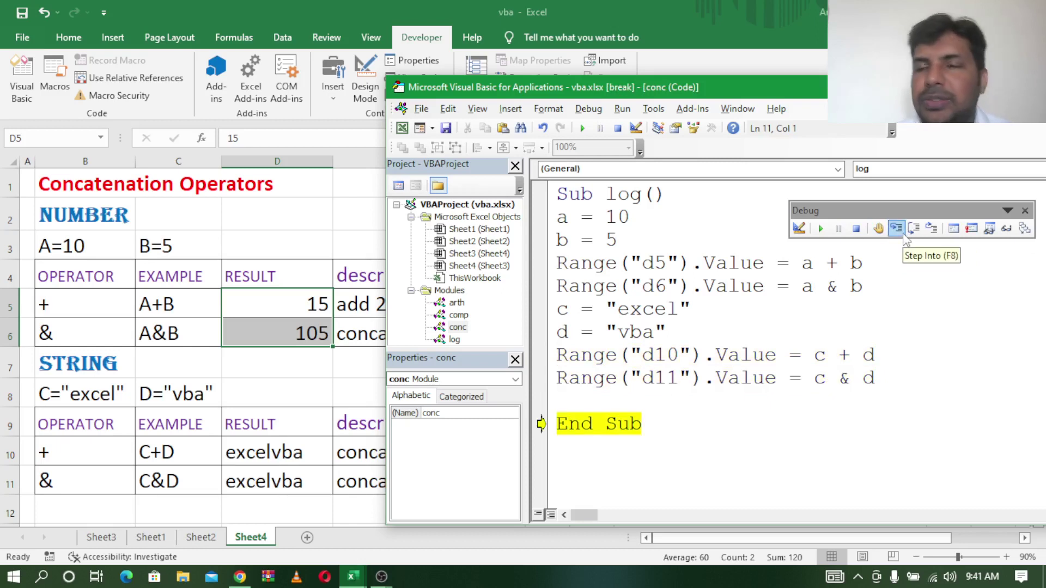
click(899, 231)
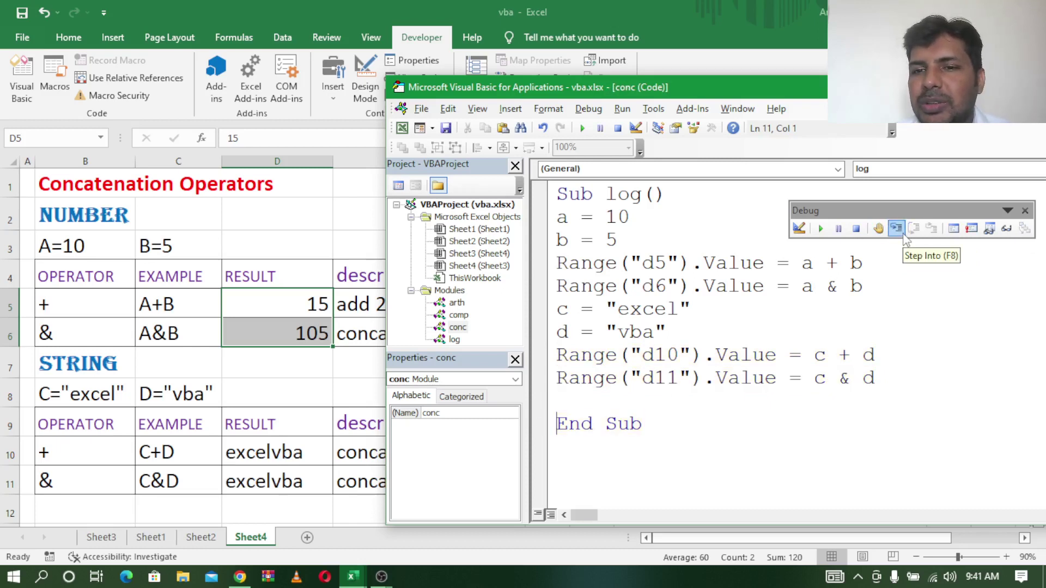
click(173, 351)
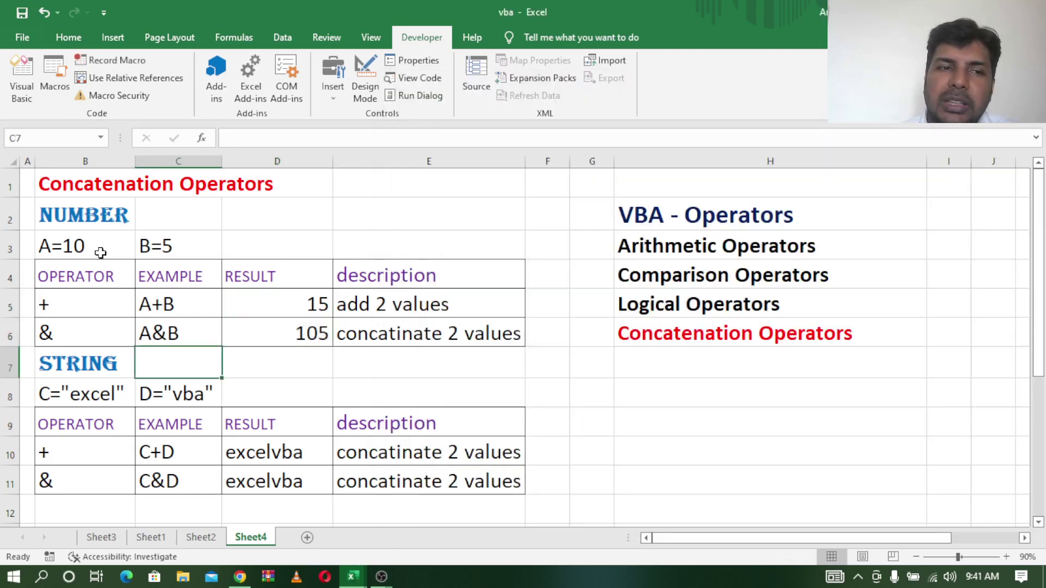
click(86, 243)
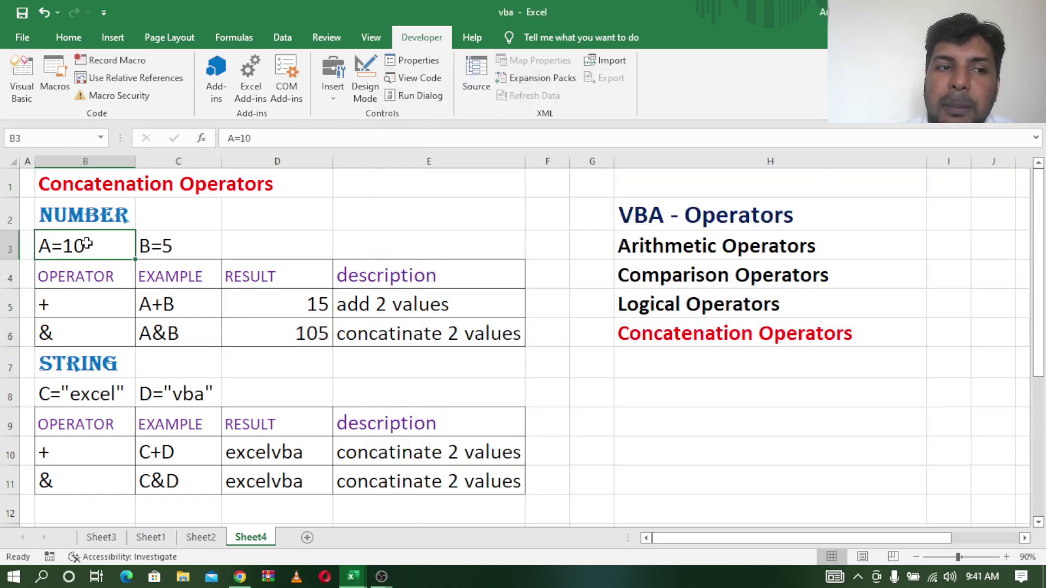
click(75, 365)
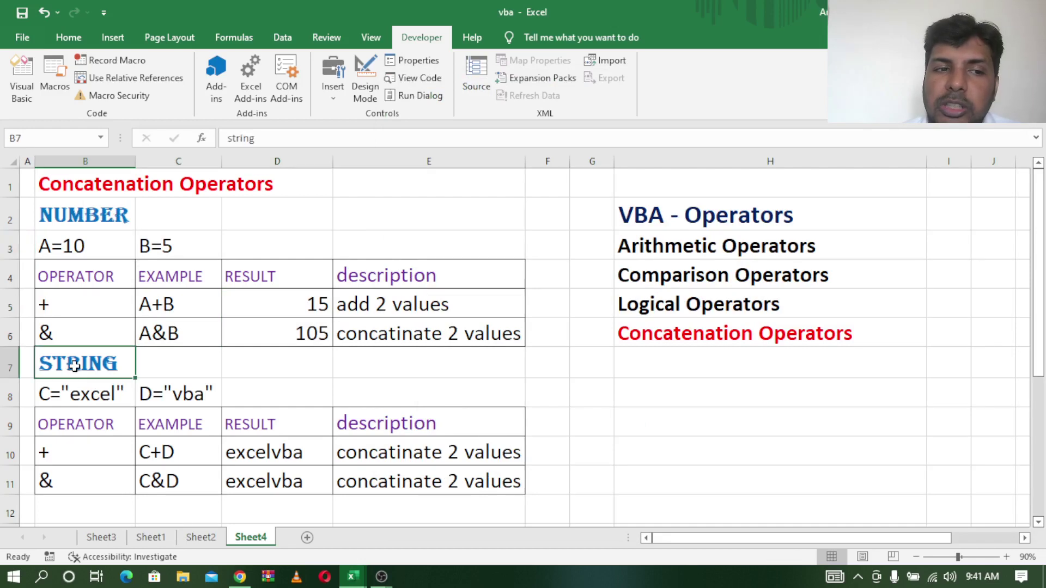
click(75, 444)
click(74, 477)
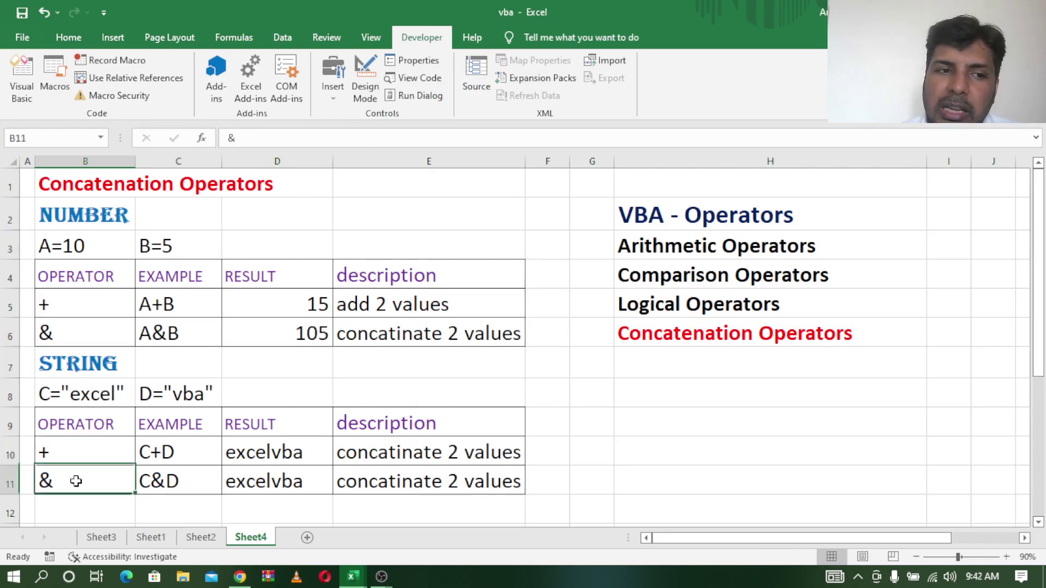
click(107, 302)
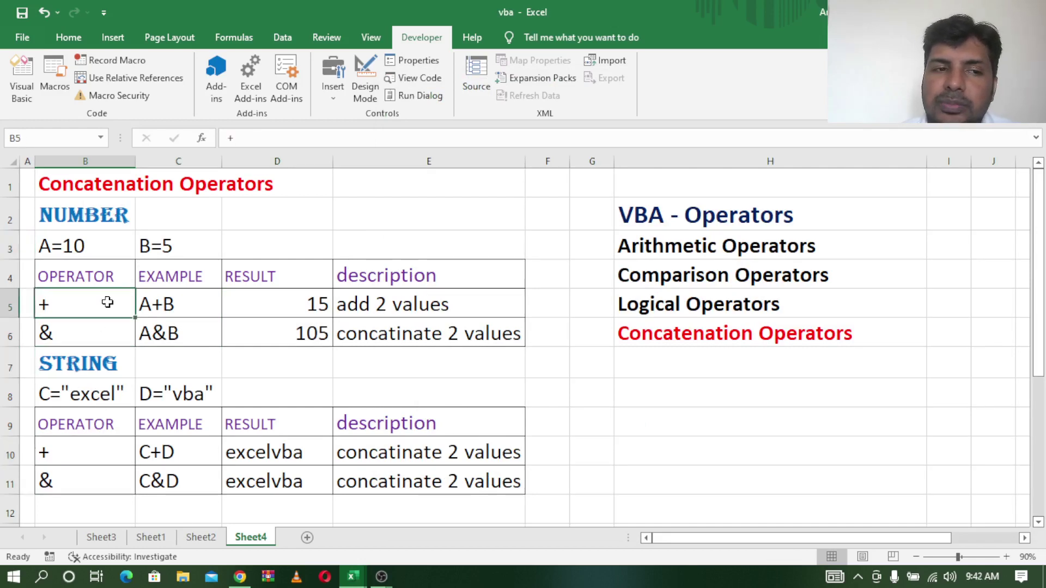
click(83, 337)
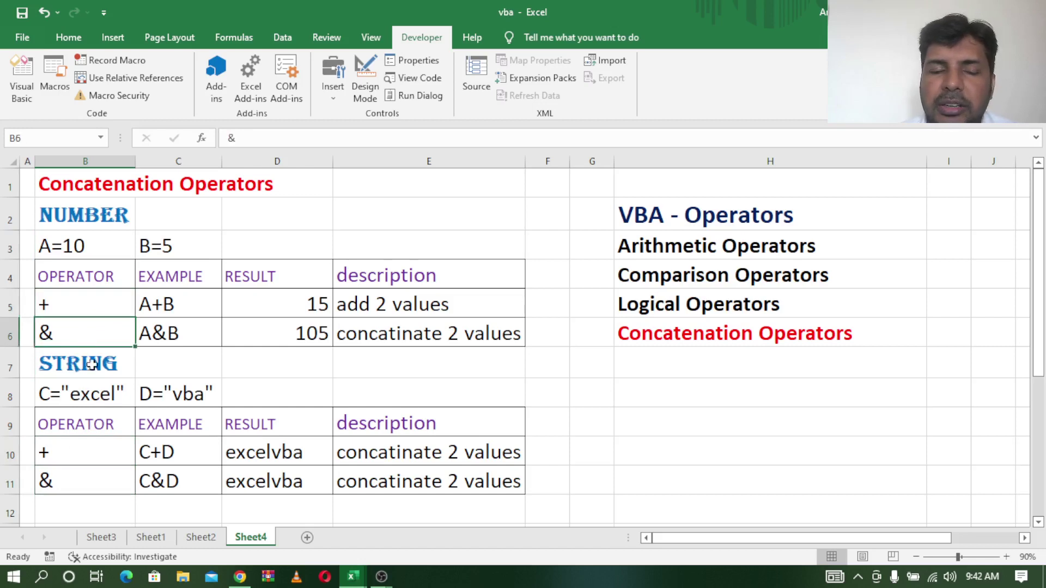
click(82, 448)
click(78, 487)
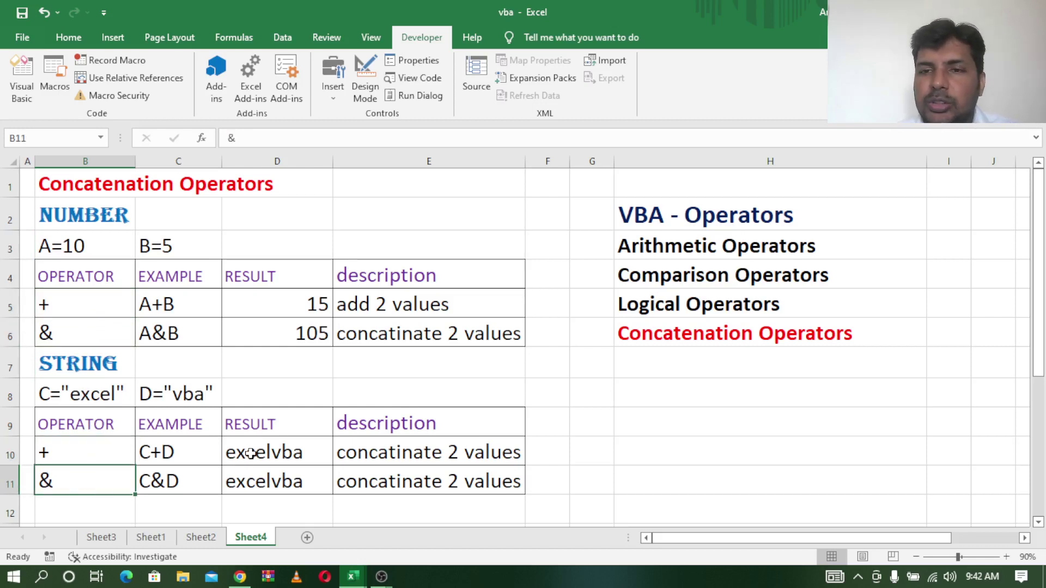
click(357, 582)
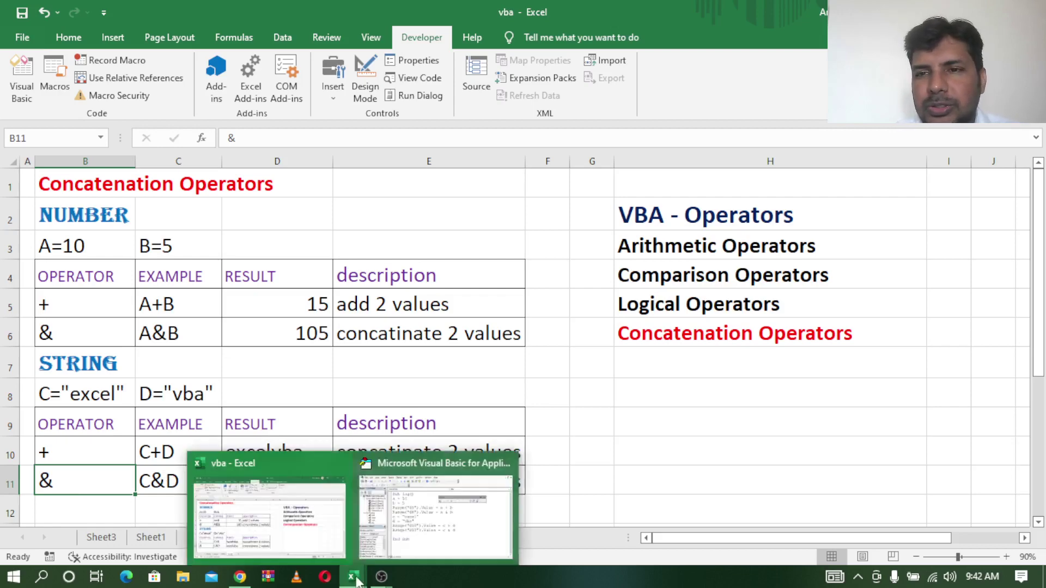
Step: Bring the VBA editor back in front and shift its window to the left
click(432, 512)
drag(614, 94, 453, 73)
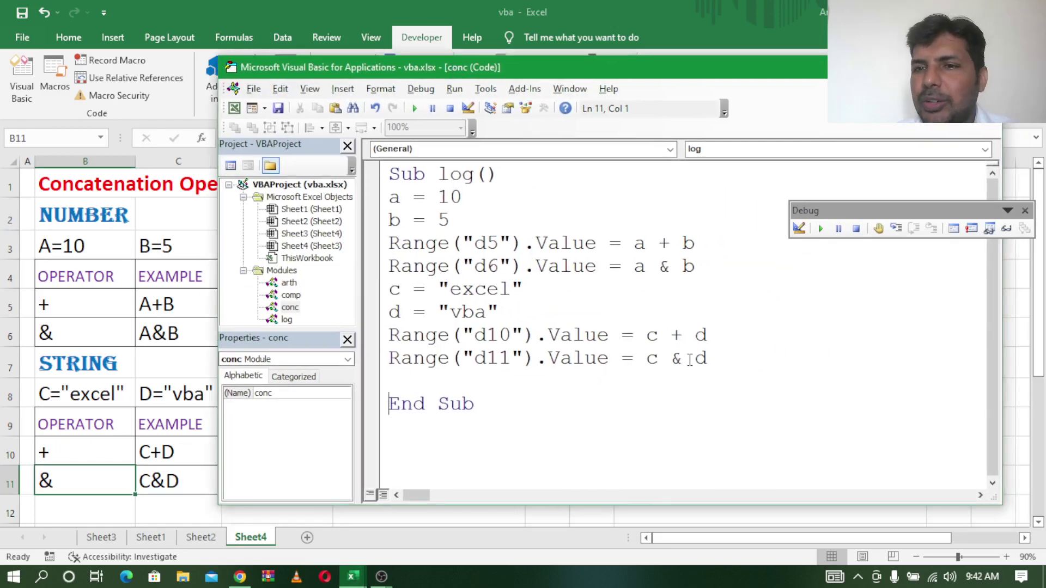